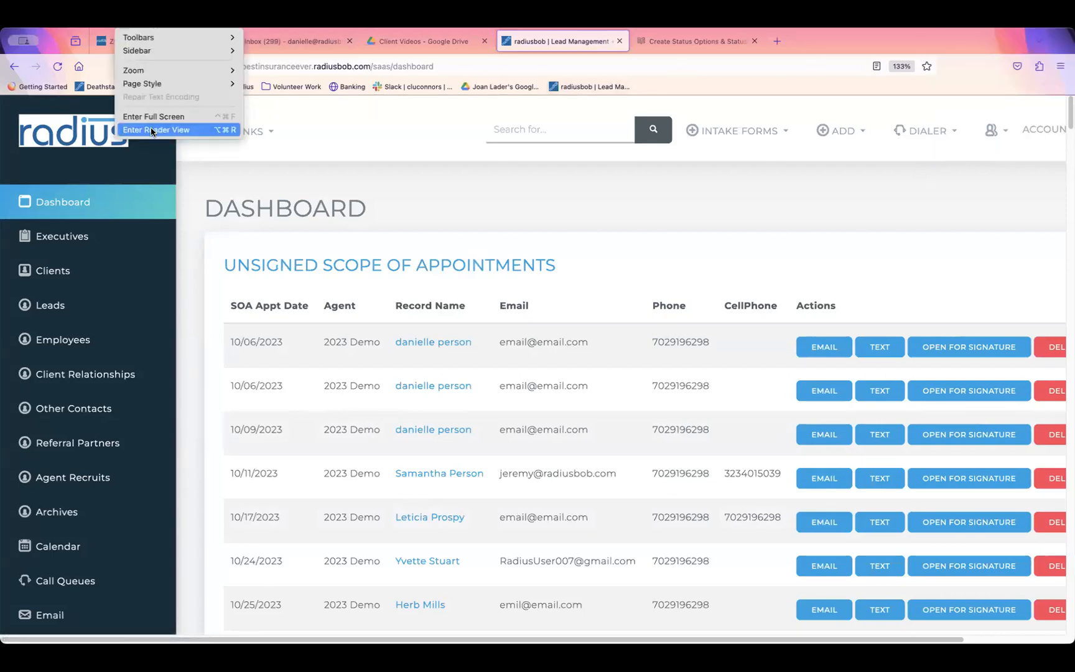
- Switch Firefox to full screen while viewing the Radius dashboard
left_click(150, 117)
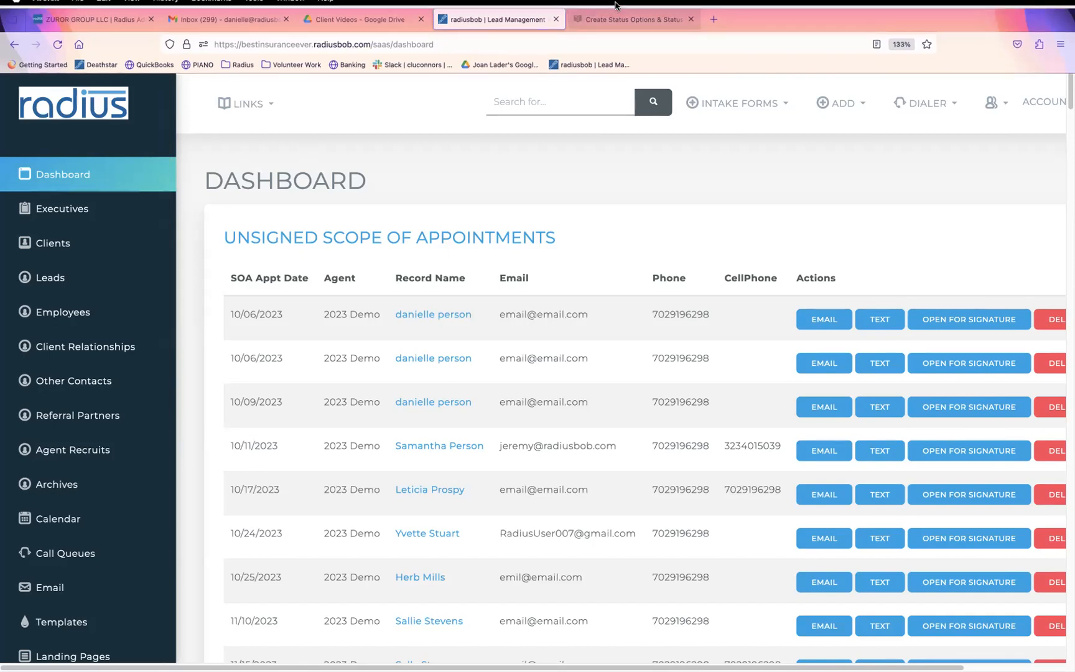
- Open sendgrid.com in a new tab, view its pricing plans, then return to the radiusbob tab
left_click(714, 13)
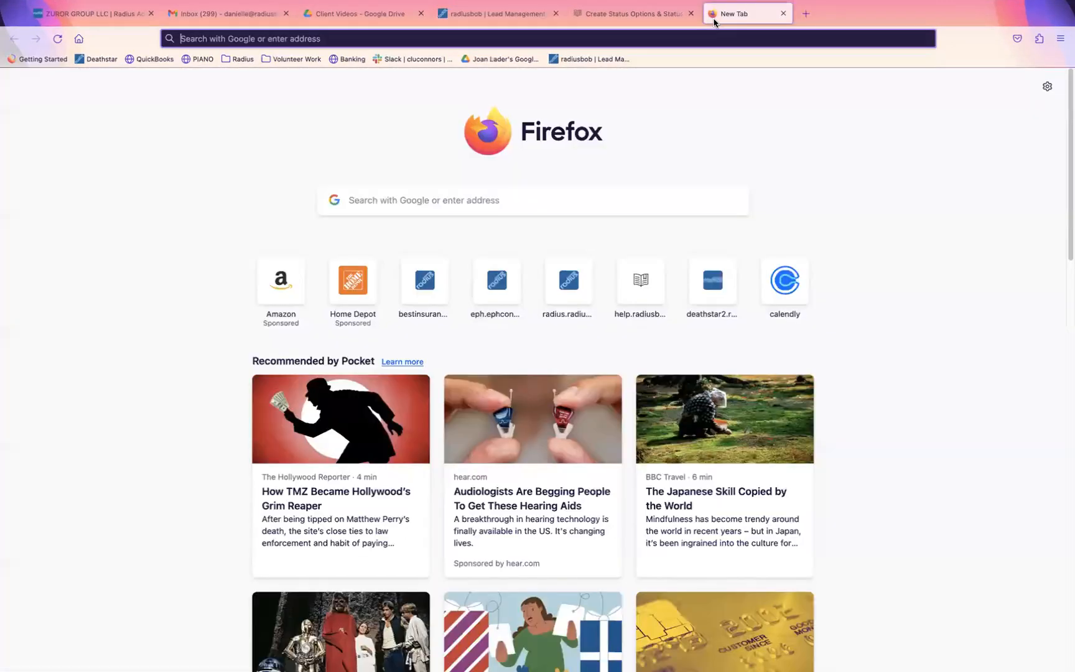
type("seni")
key("BackSpace")
key("BackSpace")
type("dgrid.com")
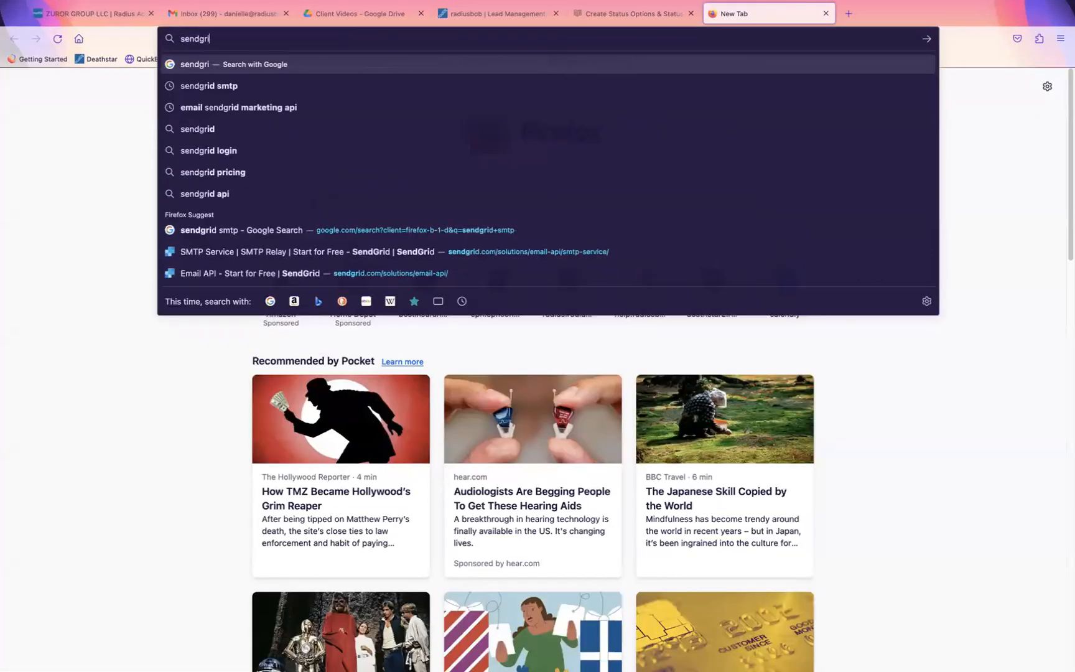
key("Return")
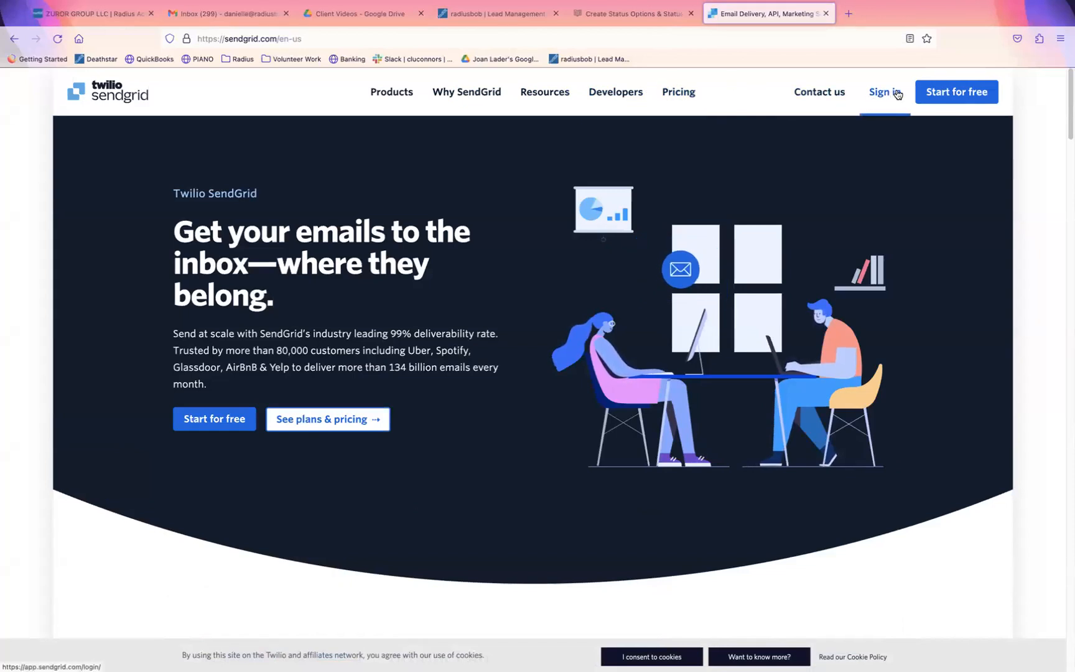
left_click(677, 92)
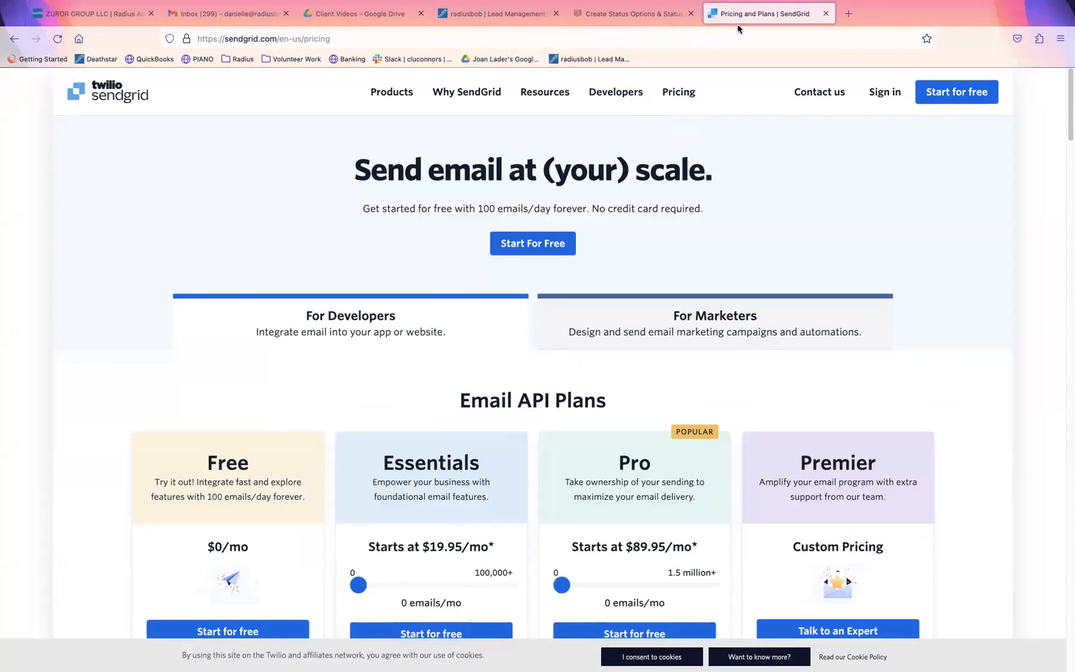
mouse_move(730, 8)
left_click(483, 20)
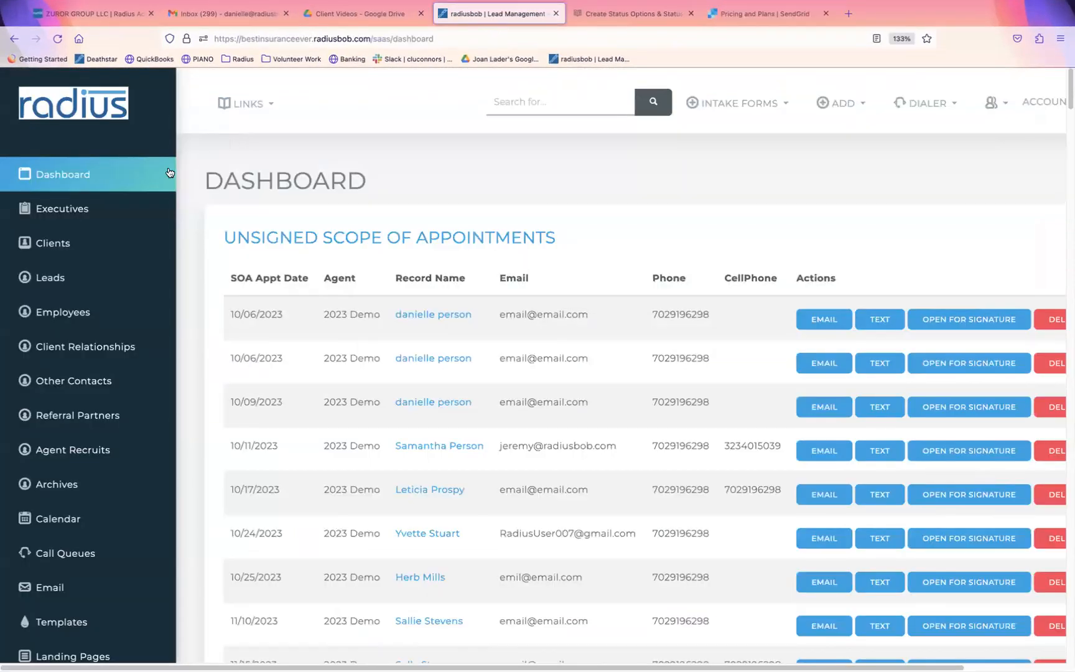
- Open Settings filtered by 'email' and edit the Email, Columns, Calendar card
left_click_drag(167, 174, 194, 488)
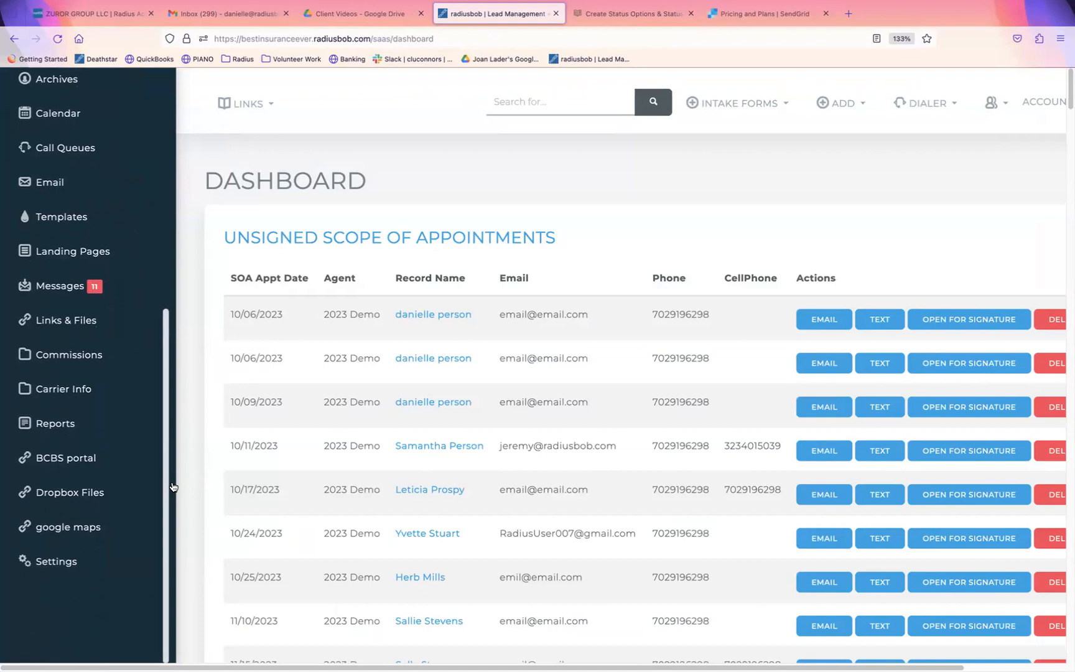
left_click(77, 560)
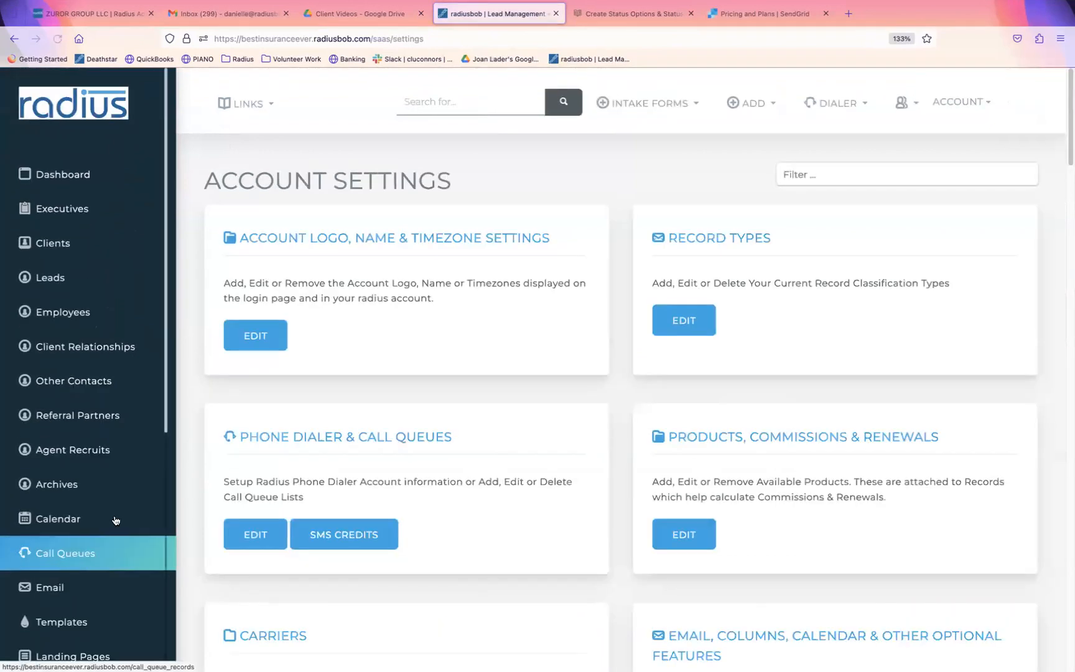
left_click(974, 171)
type("email")
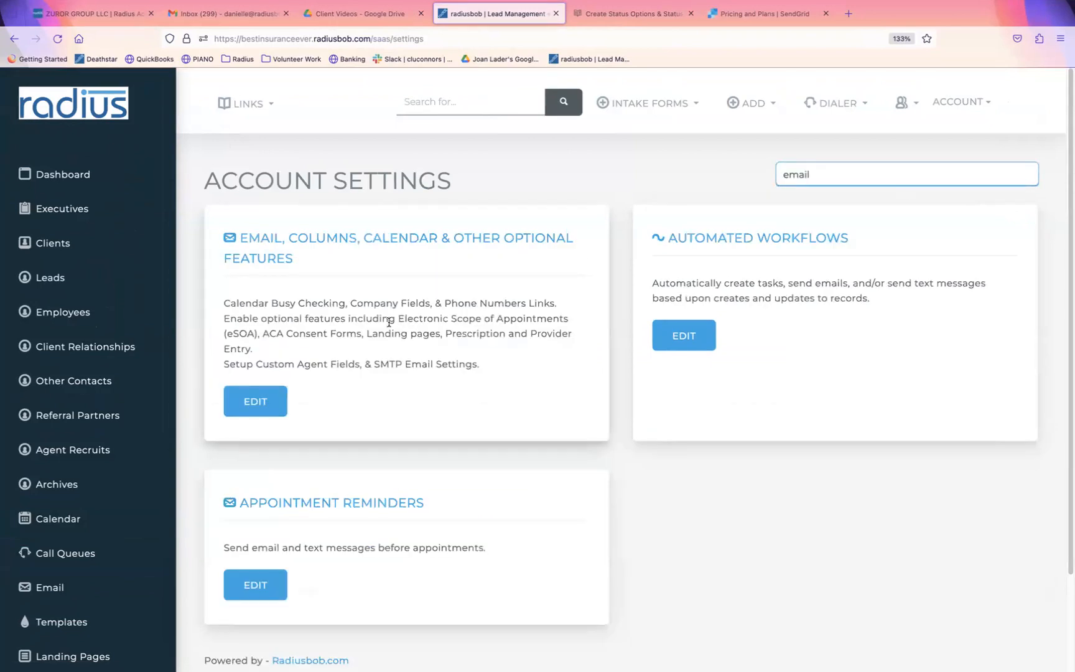
left_click(258, 401)
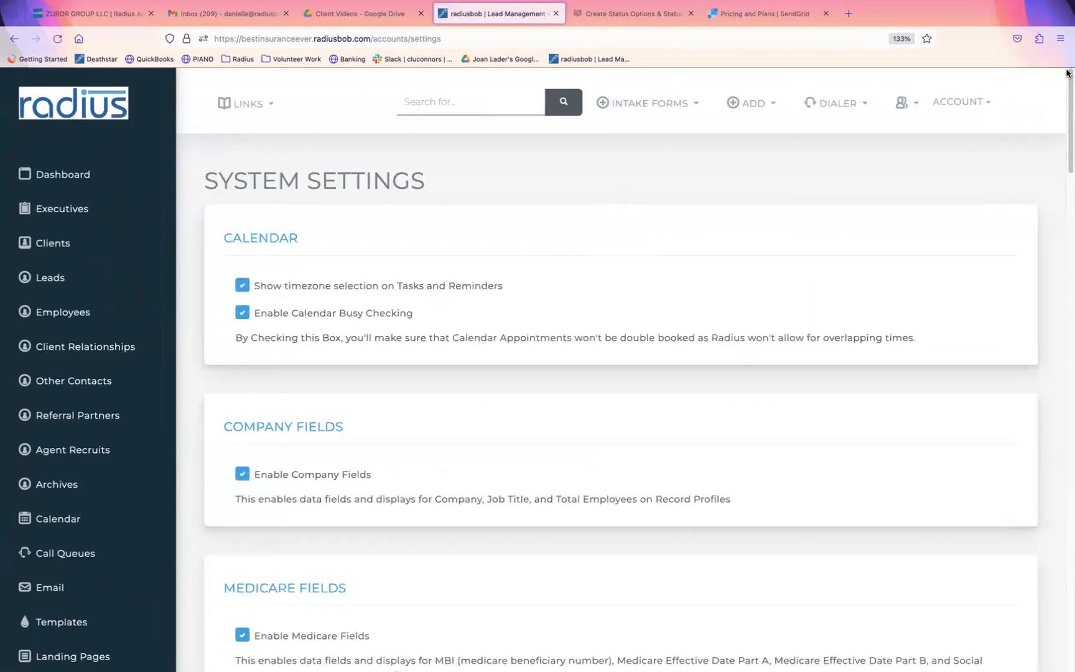
- Remove the connected Gmail account's sending access and confirm with OK
scroll(968, 489, "down", 20)
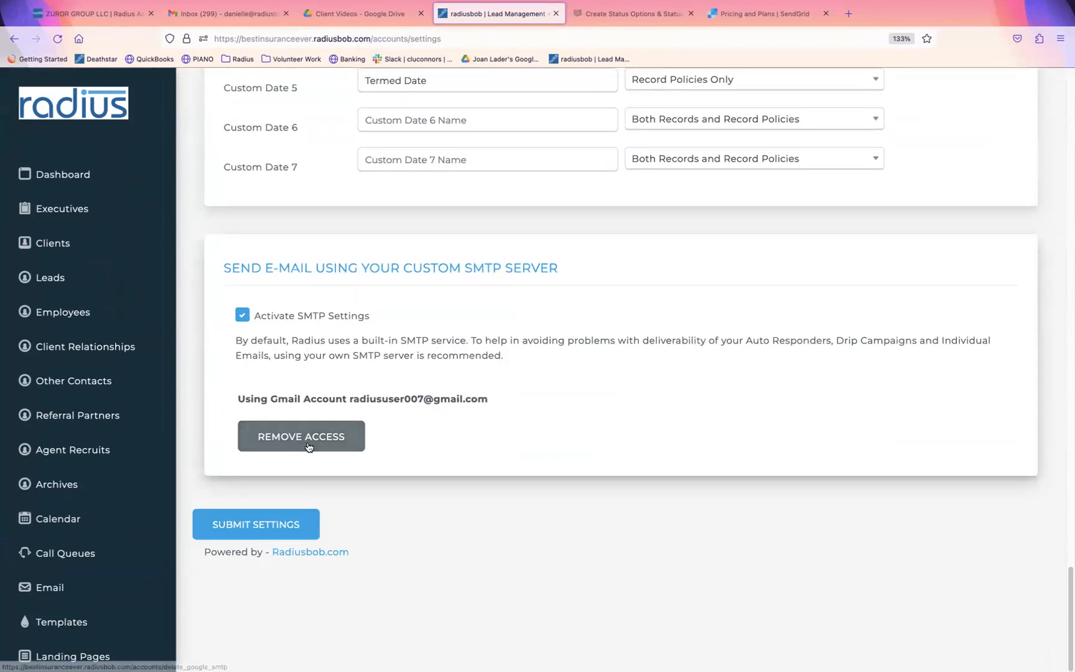
left_click_drag(533, 384, 509, 403)
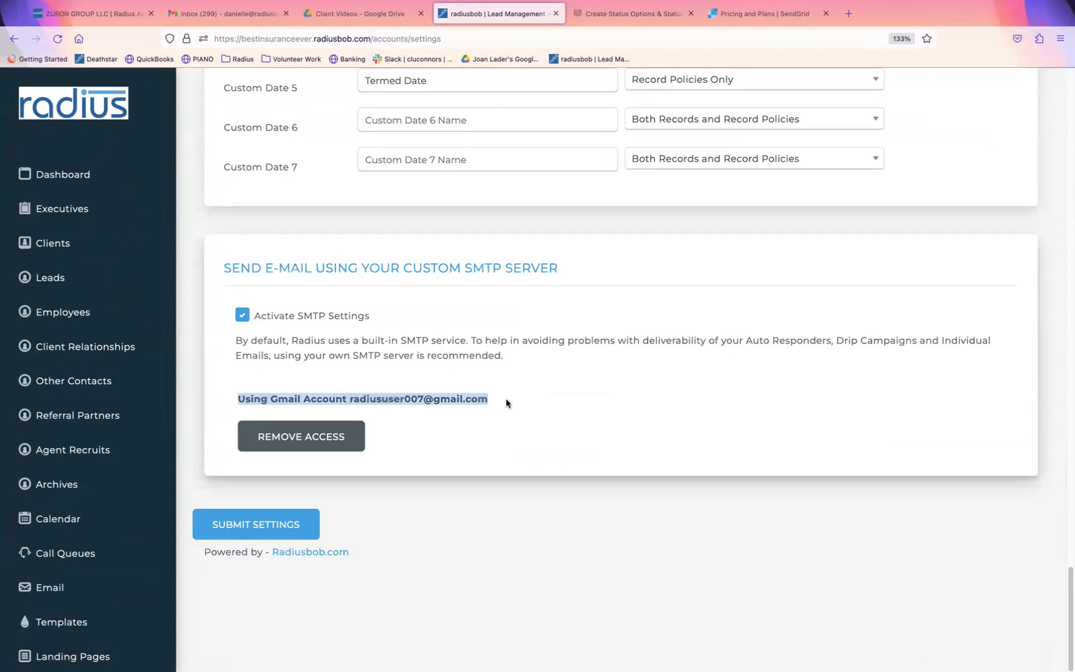
left_click(352, 435)
left_click(685, 185)
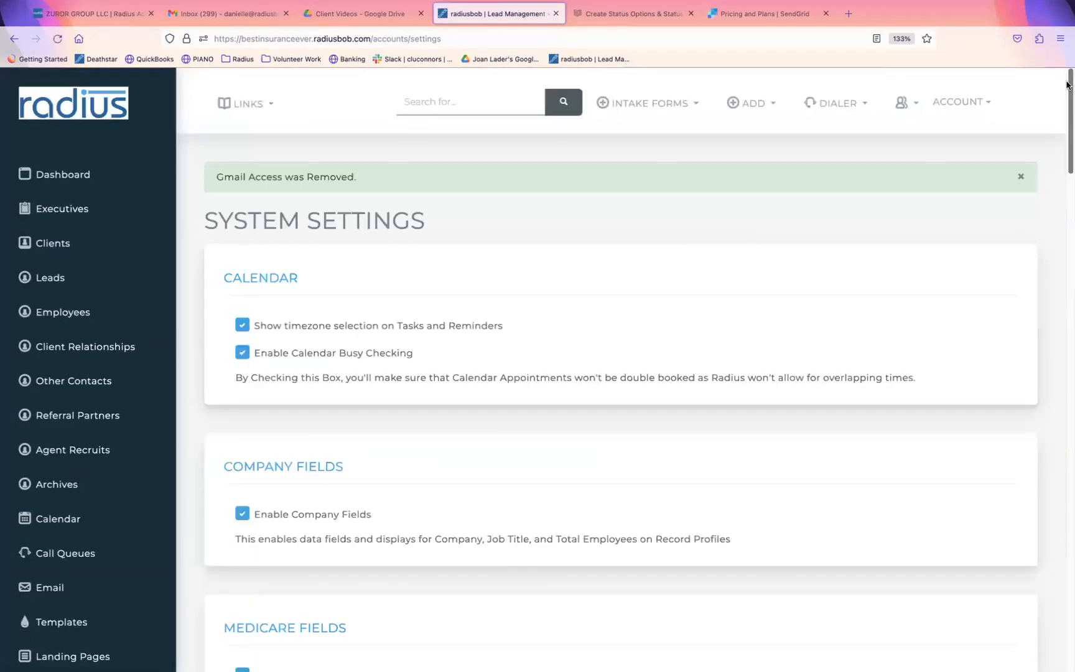
scroll(994, 389, "down", 15)
scroll(964, 572, "down", 10)
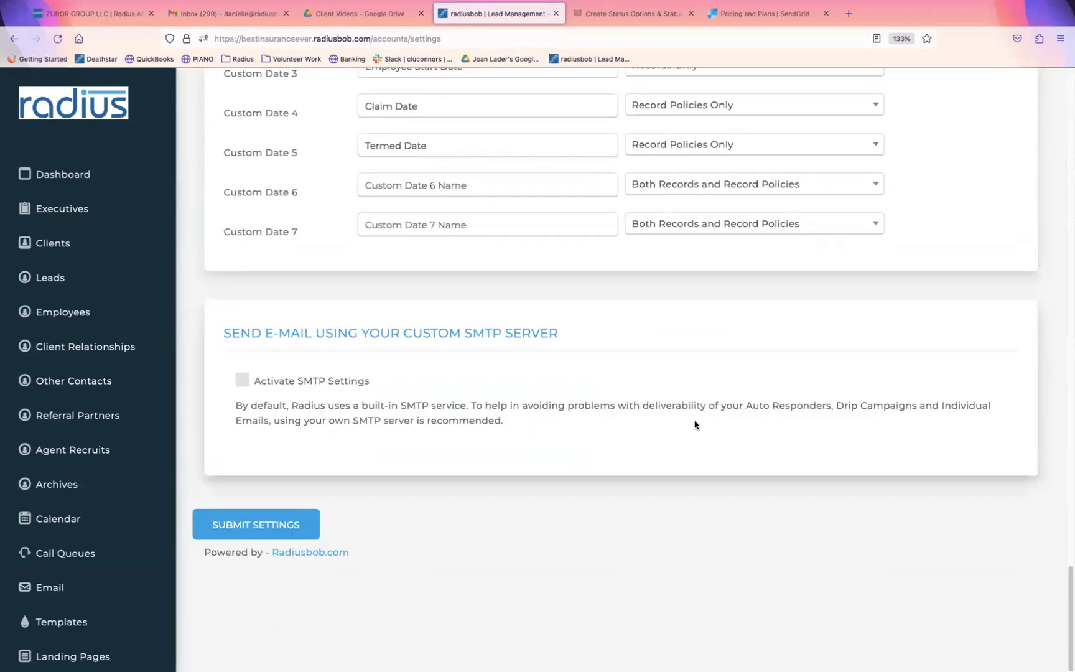
- Activate custom SMTP settings and enter smtp.sendgrid.net as the SMTP host
left_click(350, 383)
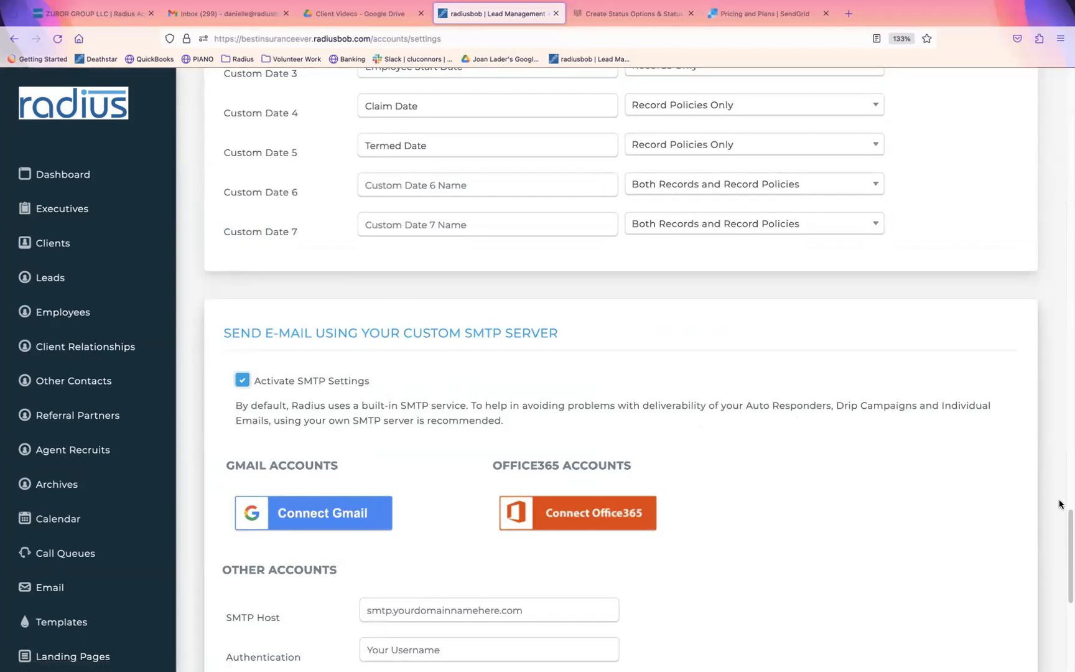
scroll(1014, 535, "down", 6)
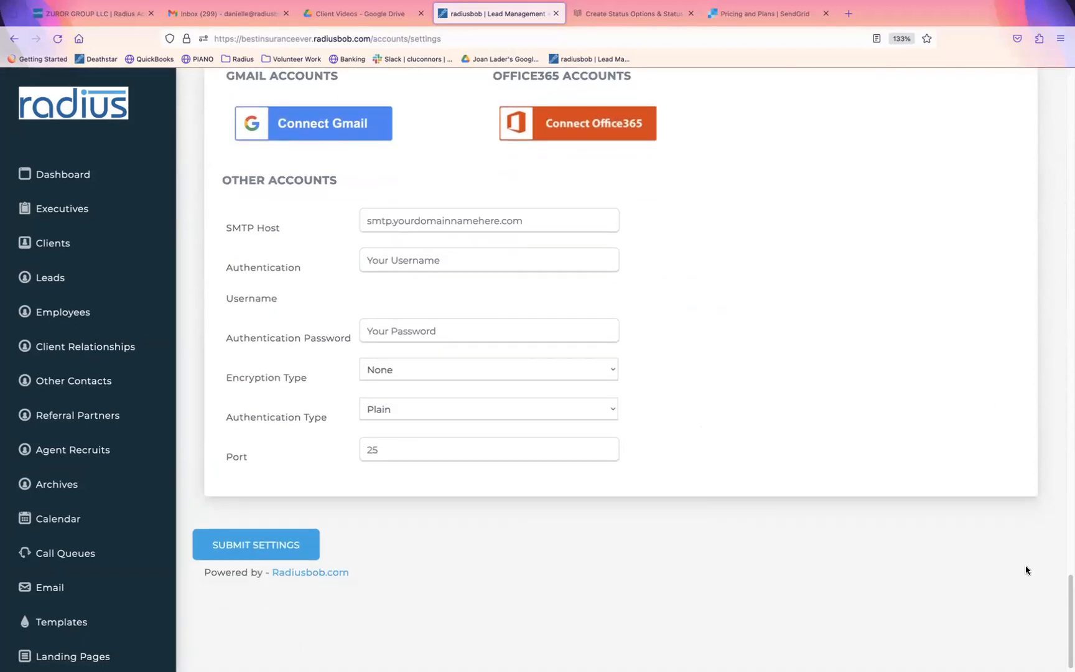
left_click(479, 227)
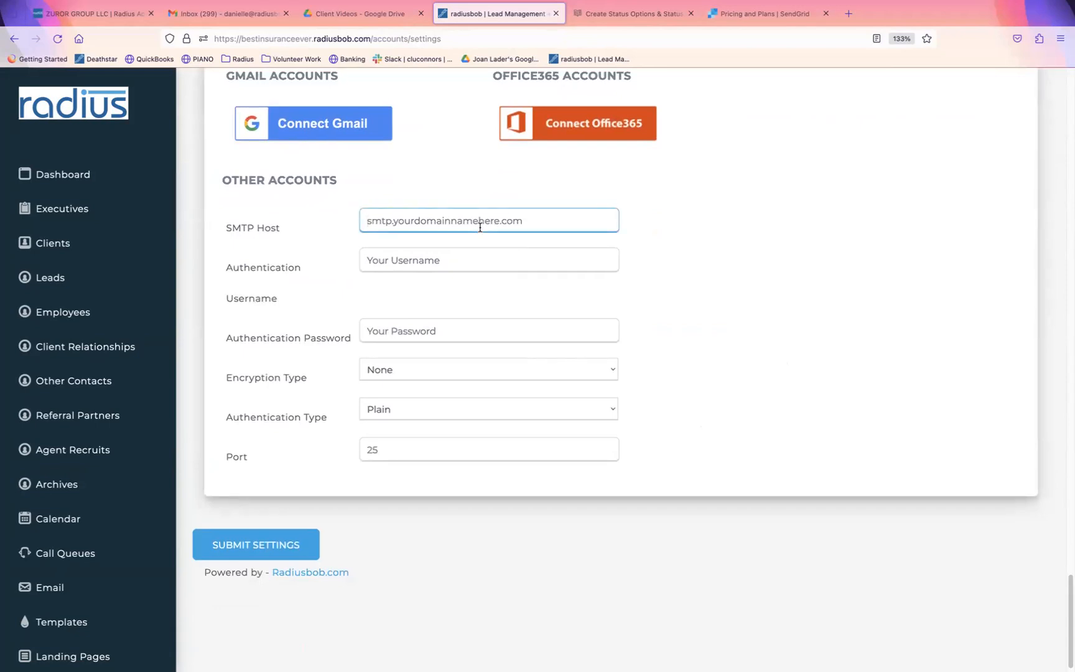
type("smtp.sendgrid.net")
key("Tab")
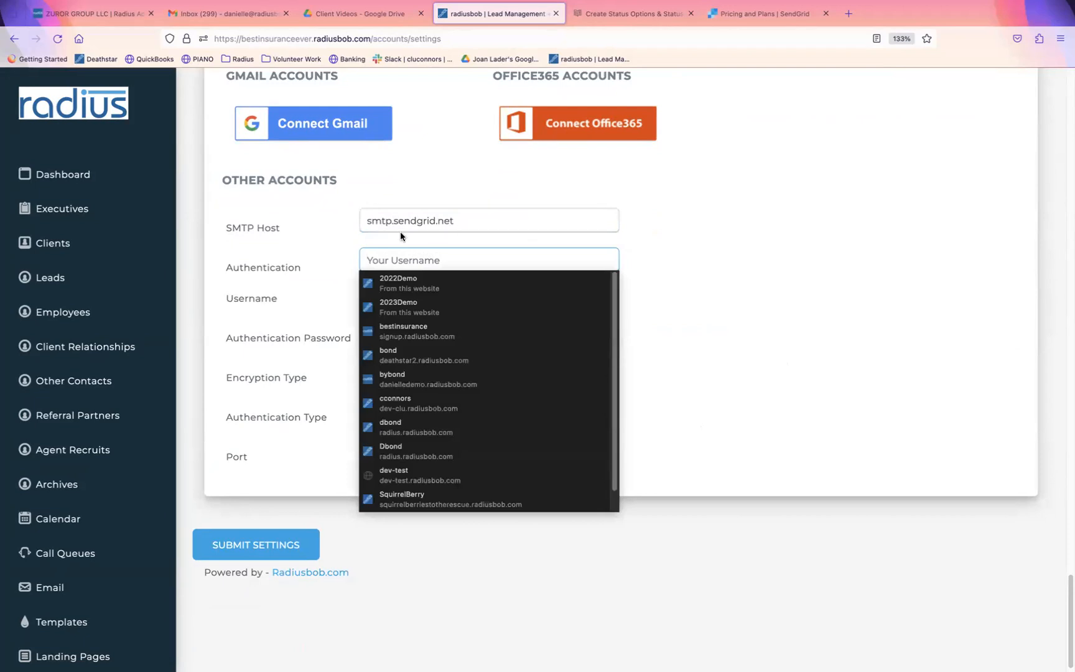
left_click(301, 281)
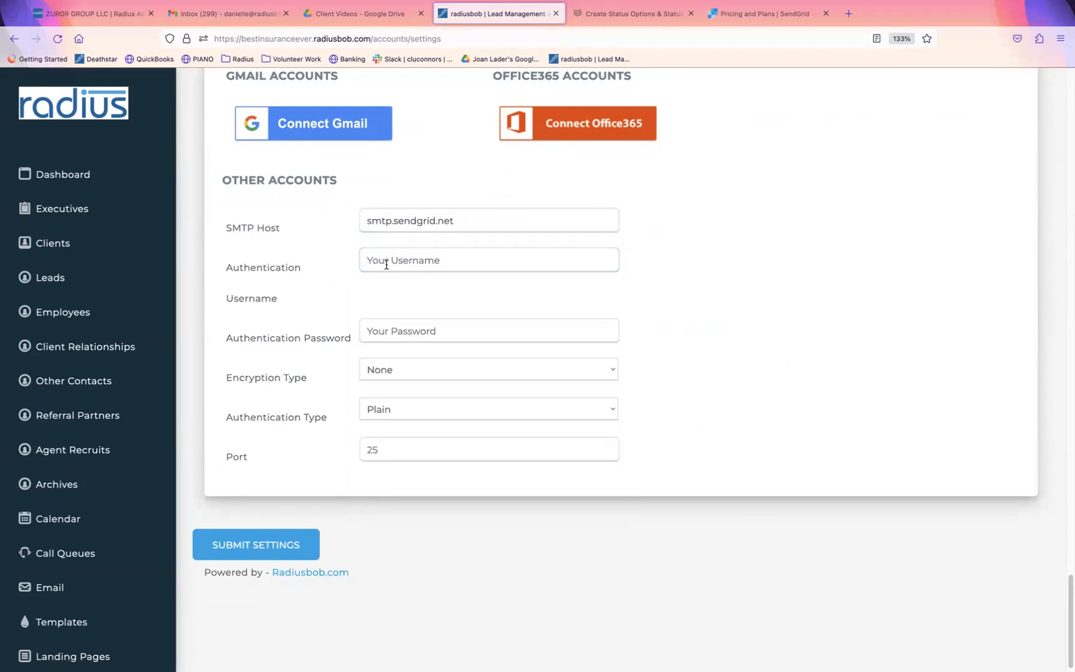
left_click(382, 330)
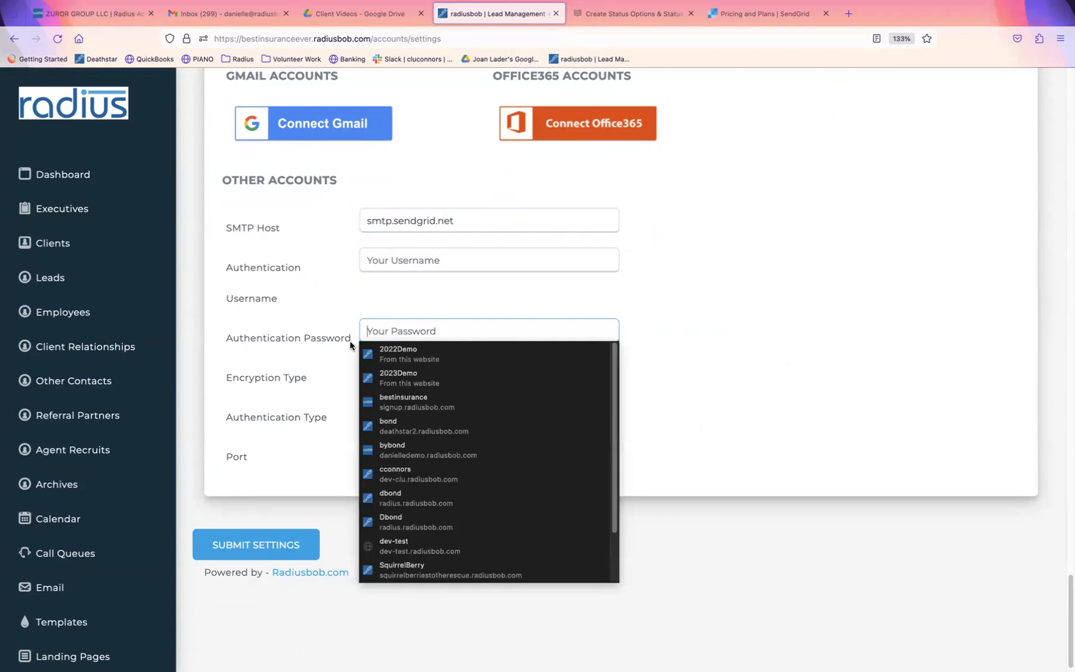
left_click(350, 342)
- Set SSL/TLS encryption, Login authentication and port 587
left_click(387, 368)
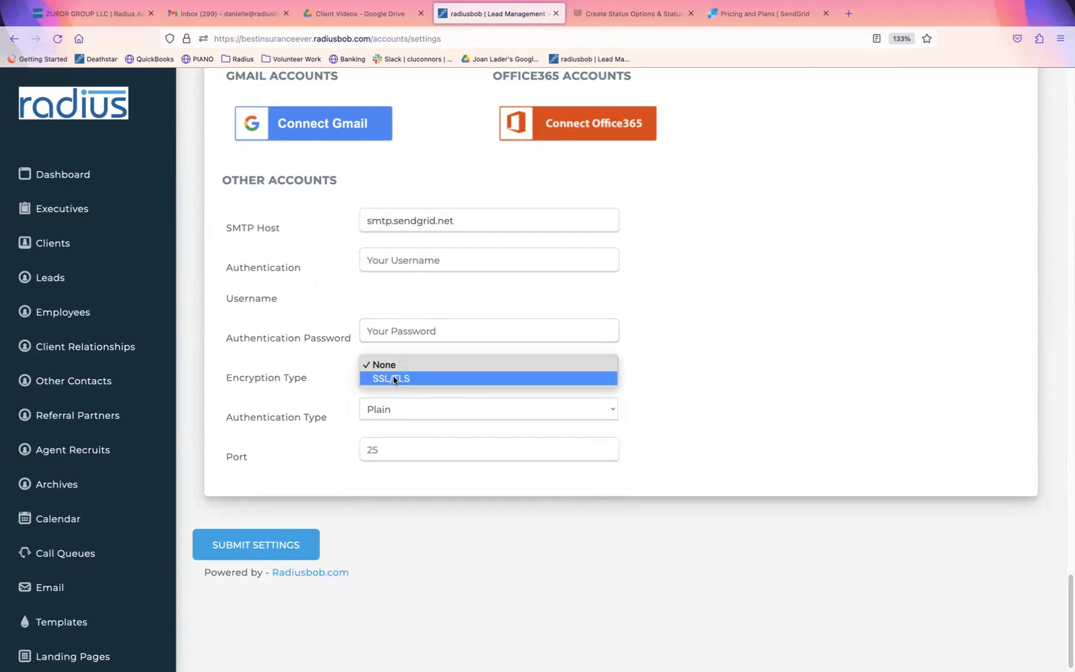
left_click(393, 378)
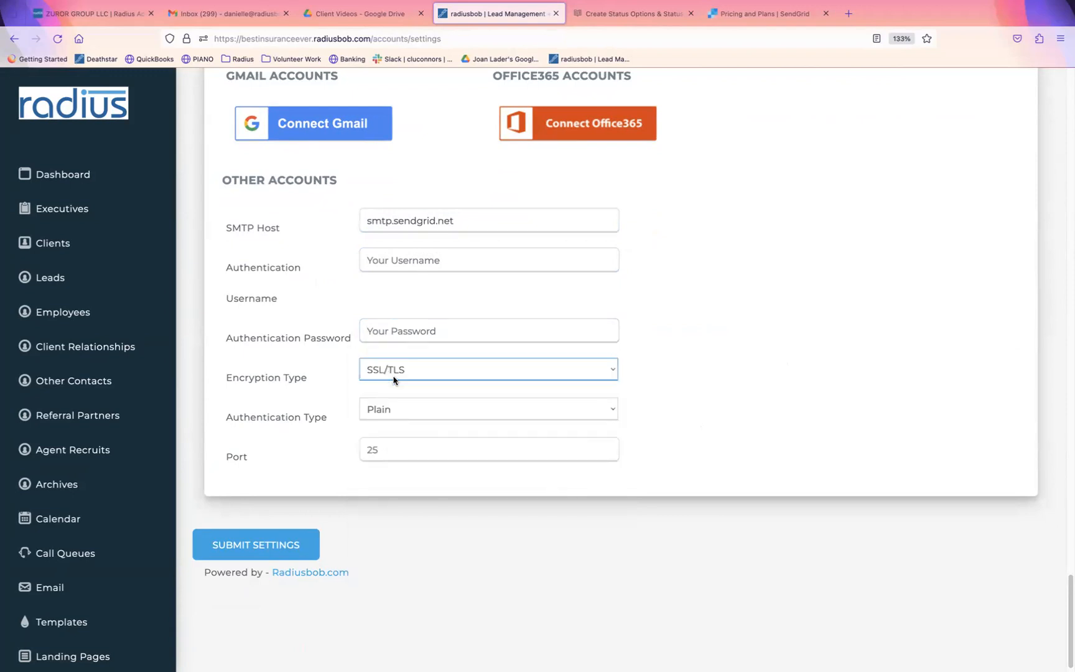
left_click(409, 414)
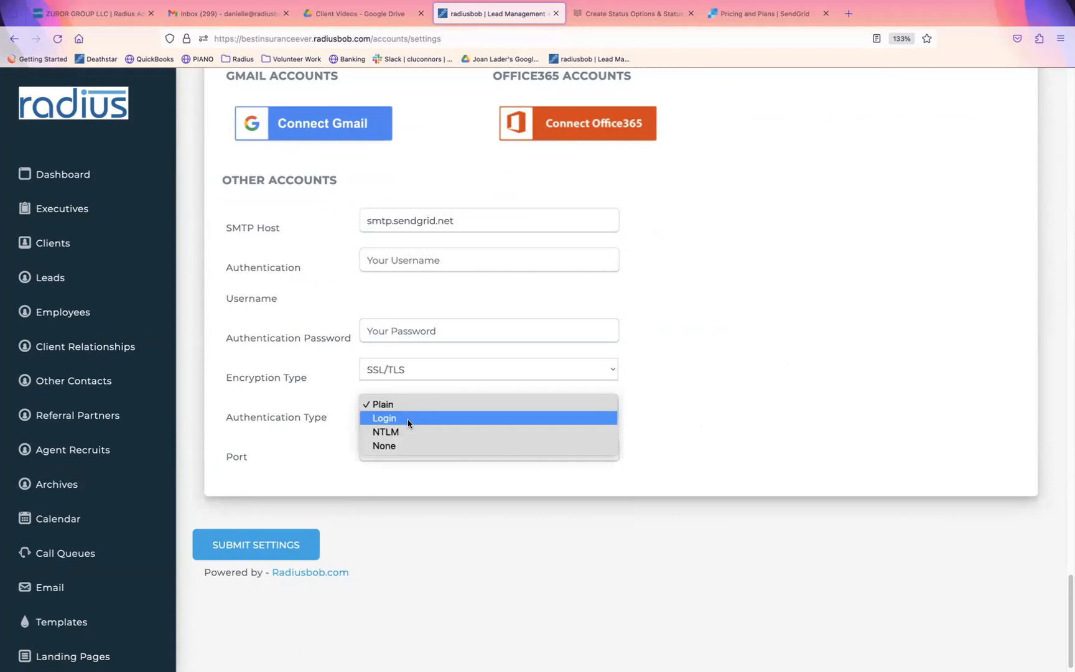
left_click(408, 424)
left_click(400, 449)
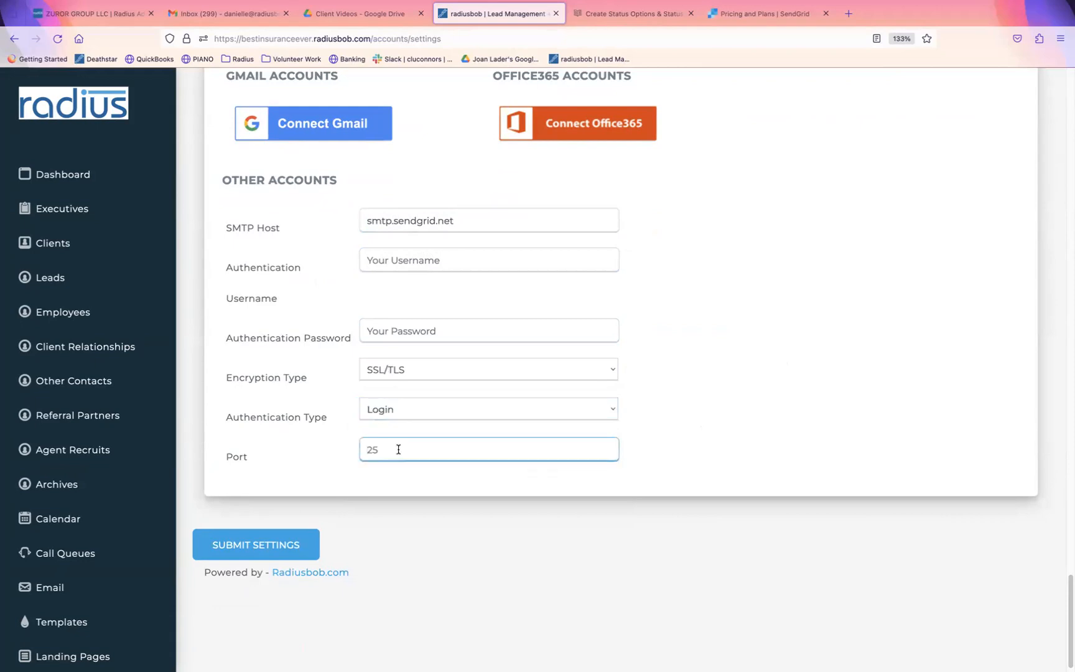
type("587")
- Select the smtp.sendgrid.net host text, revisit the username field, and go back to SendGrid's pricing
left_click_drag(471, 221, 358, 220)
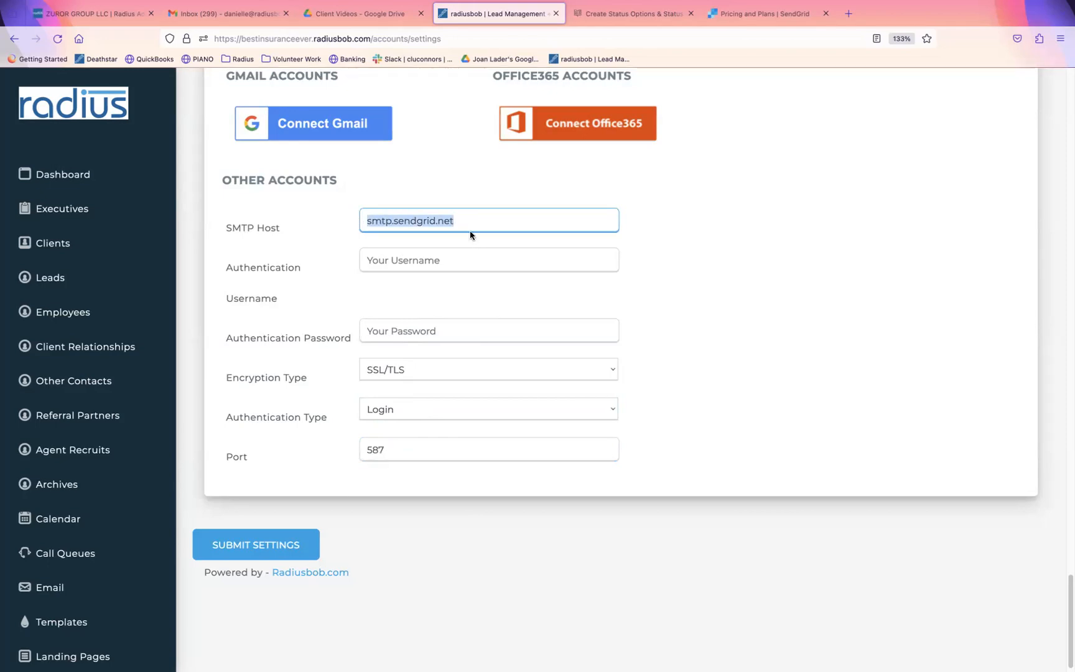
left_click(422, 261)
left_click(286, 306)
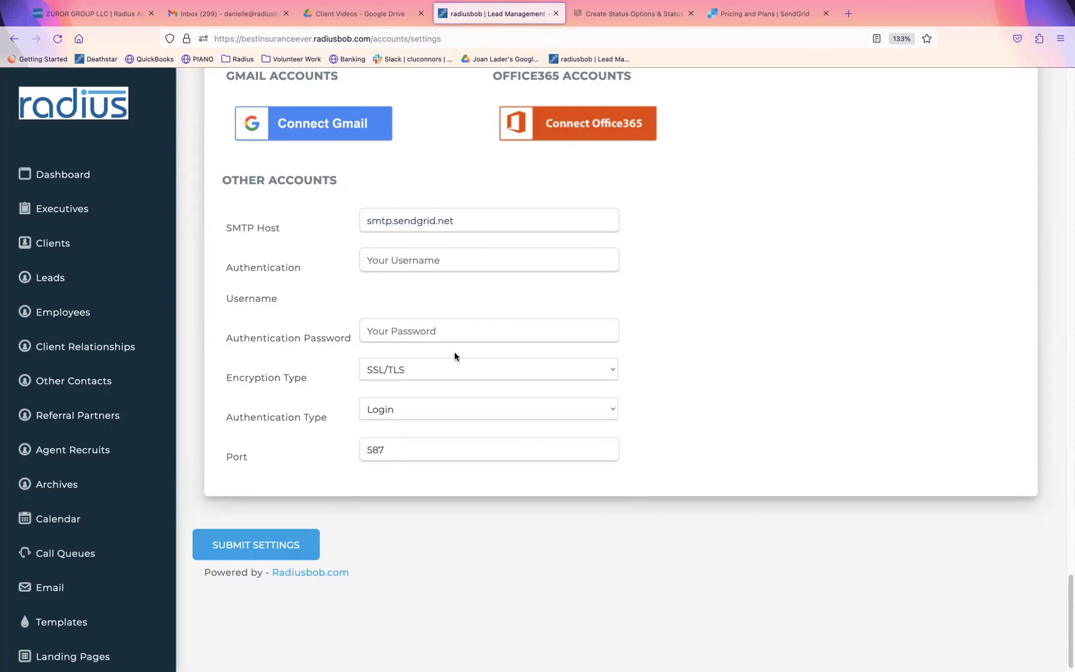
left_click(741, 14)
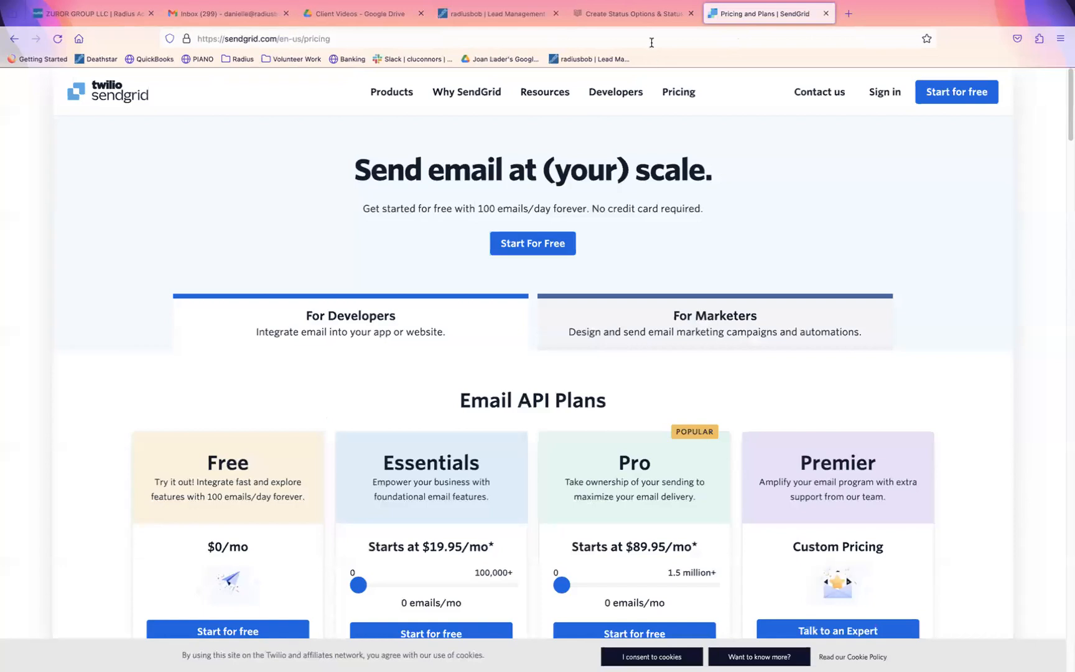
- Google 'sendgrid smtp', open the 'How to Send an SMTP Email' guide, then close that tab
left_click(651, 44)
type("google")
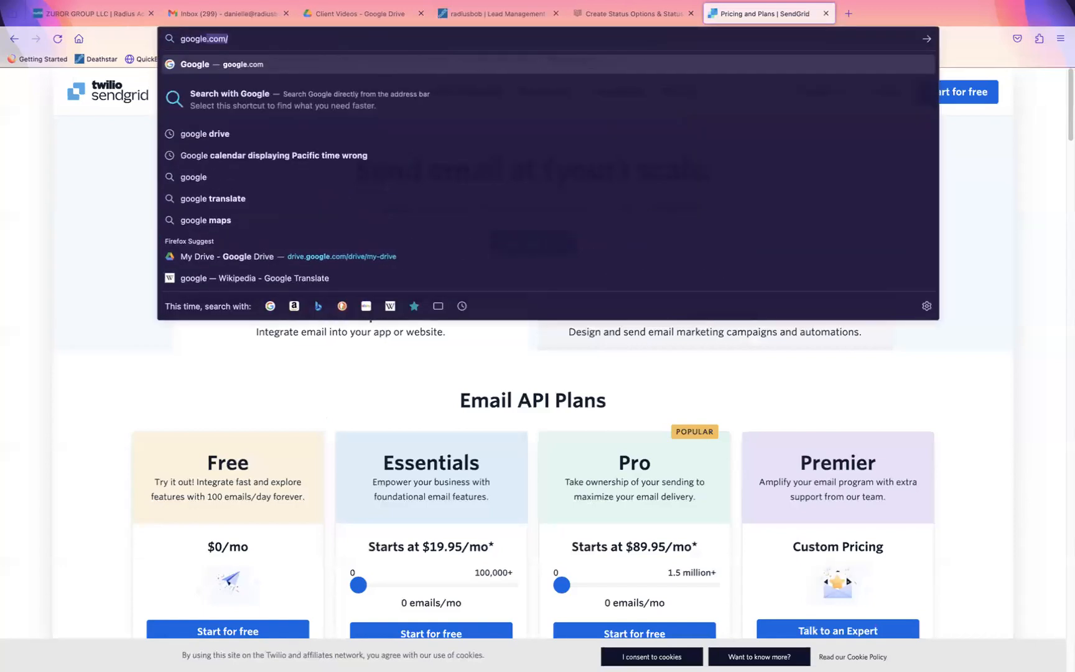
key("BackSpace")
key("BackSpace")
key("BackSpace")
key("BackSpace")
key("BackSpace")
key("BackSpace")
key("BackSpace")
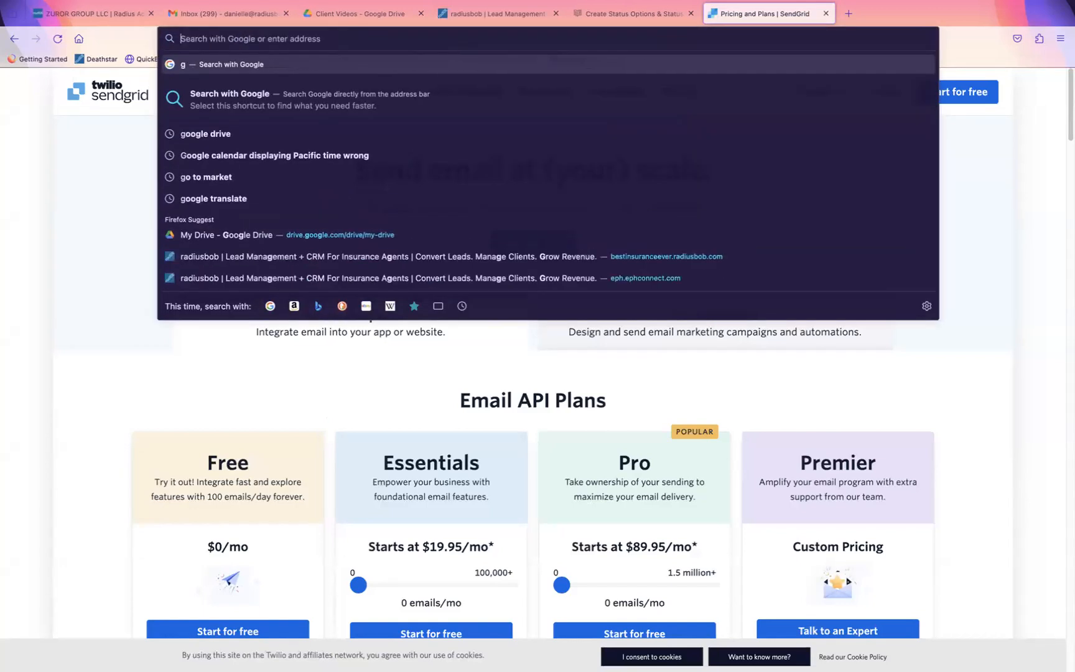
type("sendgrid")
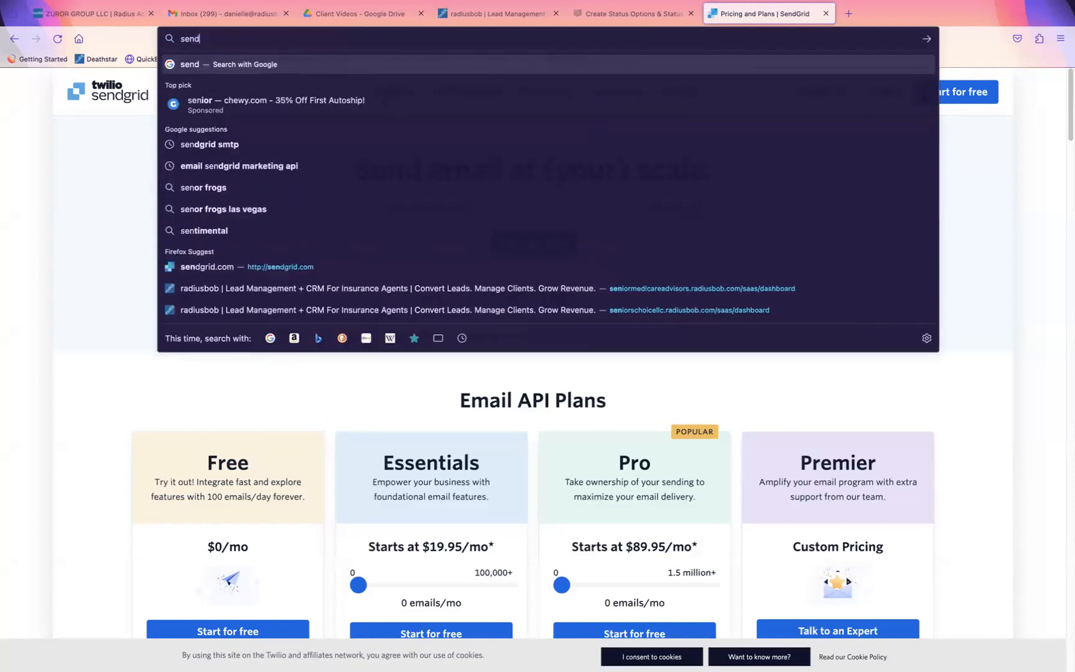
left_click(524, 82)
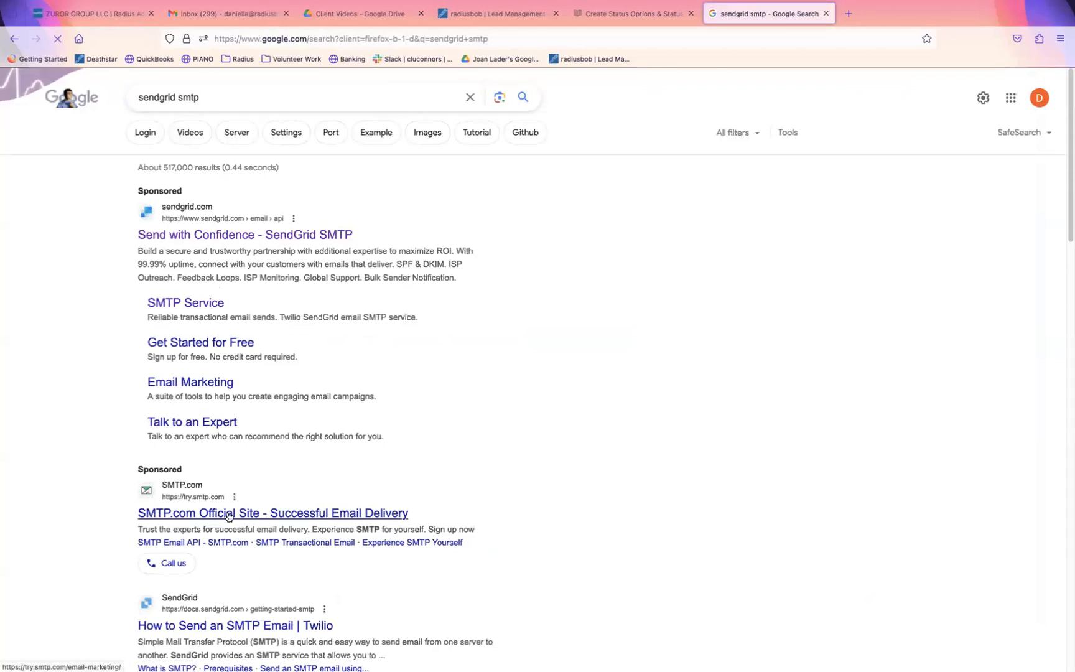
left_click(232, 625)
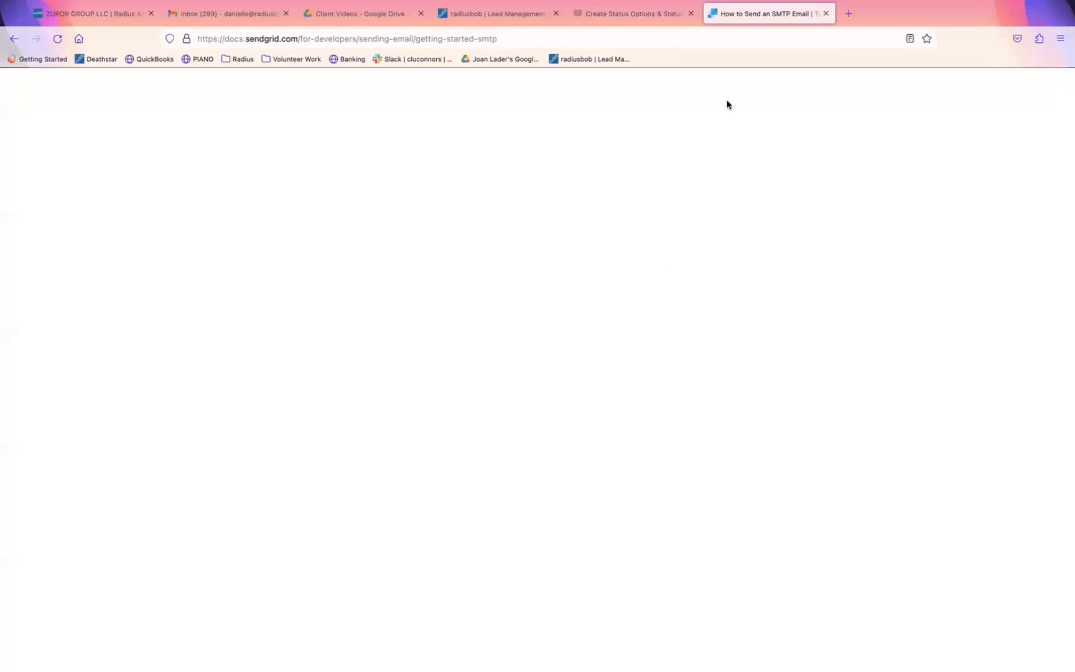
left_click(826, 13)
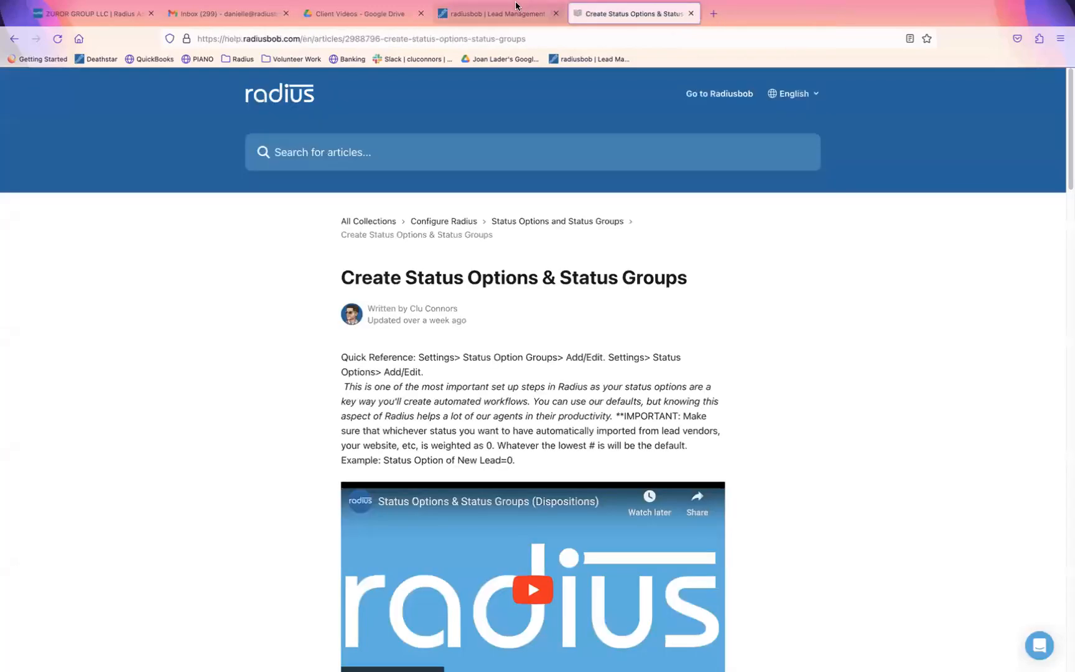
- Open ACCOUNT > My Information's Email tab, which reports custom email settings aren't enabled
left_click(507, 14)
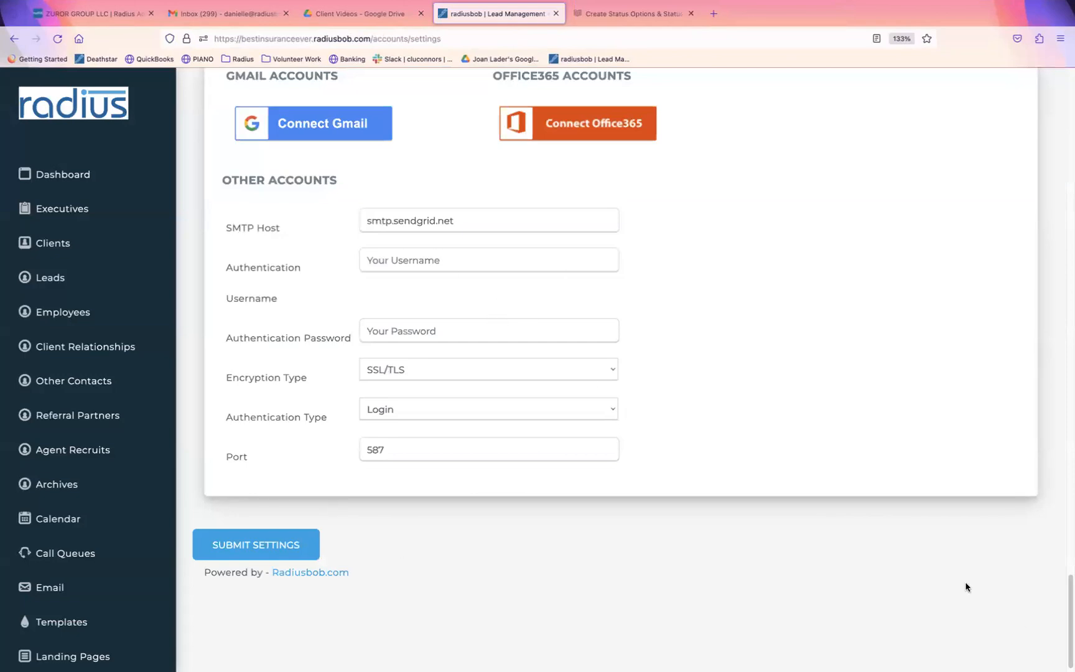
scroll(1056, 386, "up", 9)
scroll(1056, 386, "up", 10)
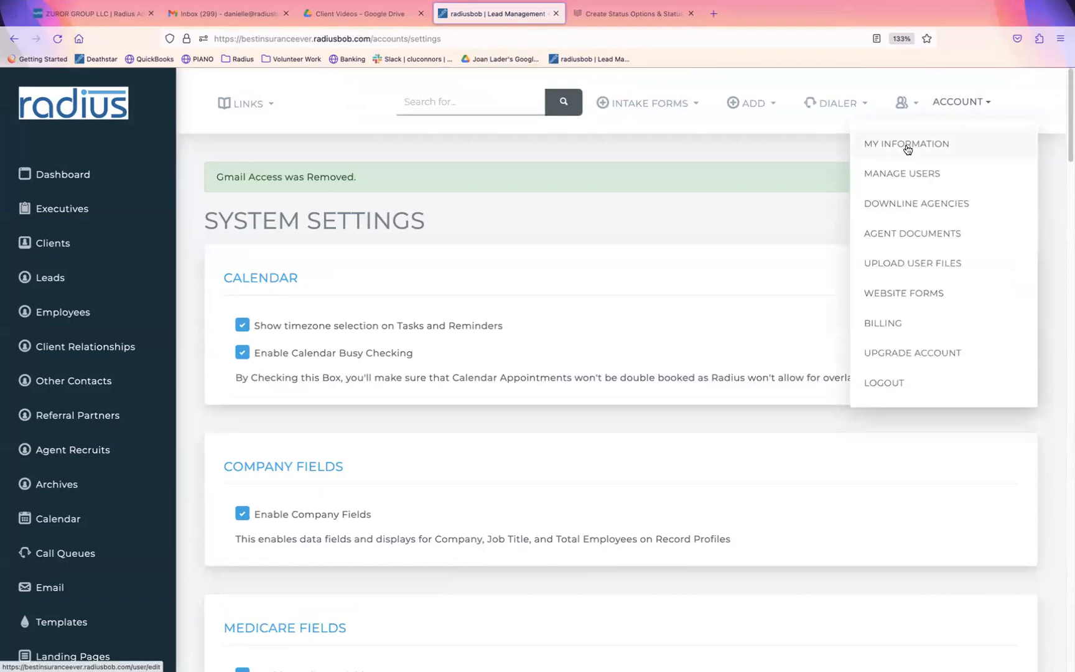
left_click(906, 144)
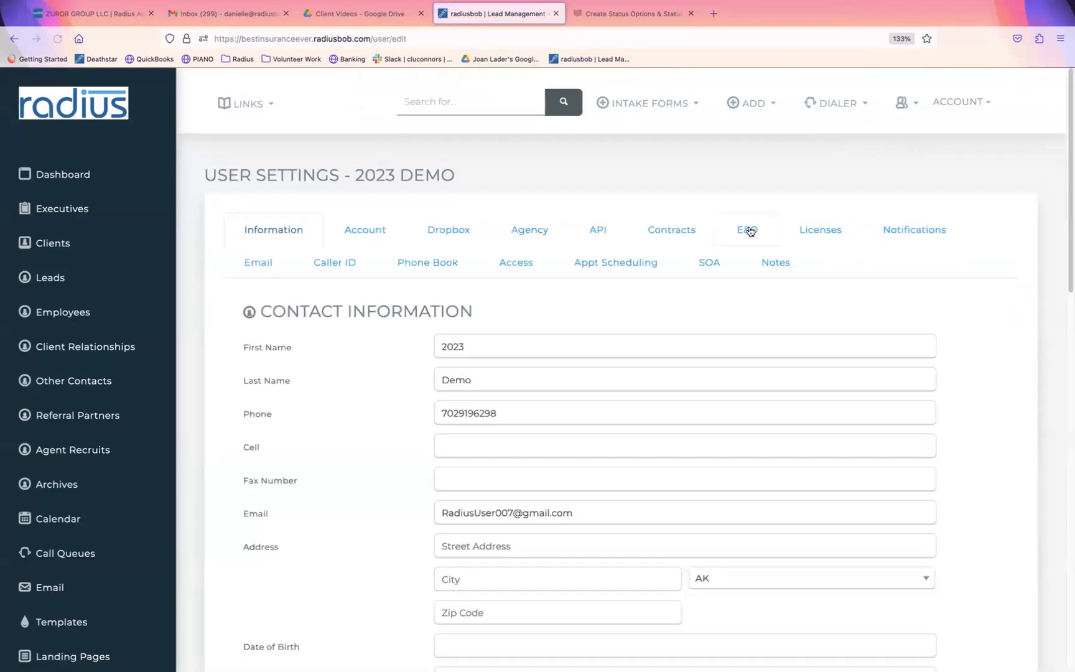
left_click(270, 269)
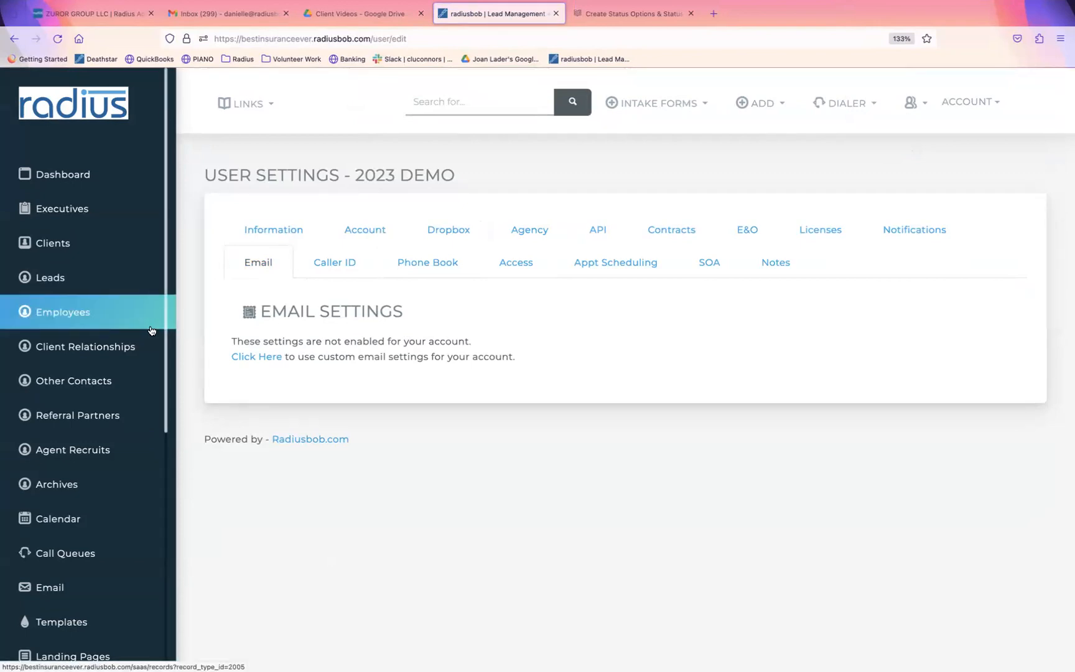
scroll(169, 448, "down", 5)
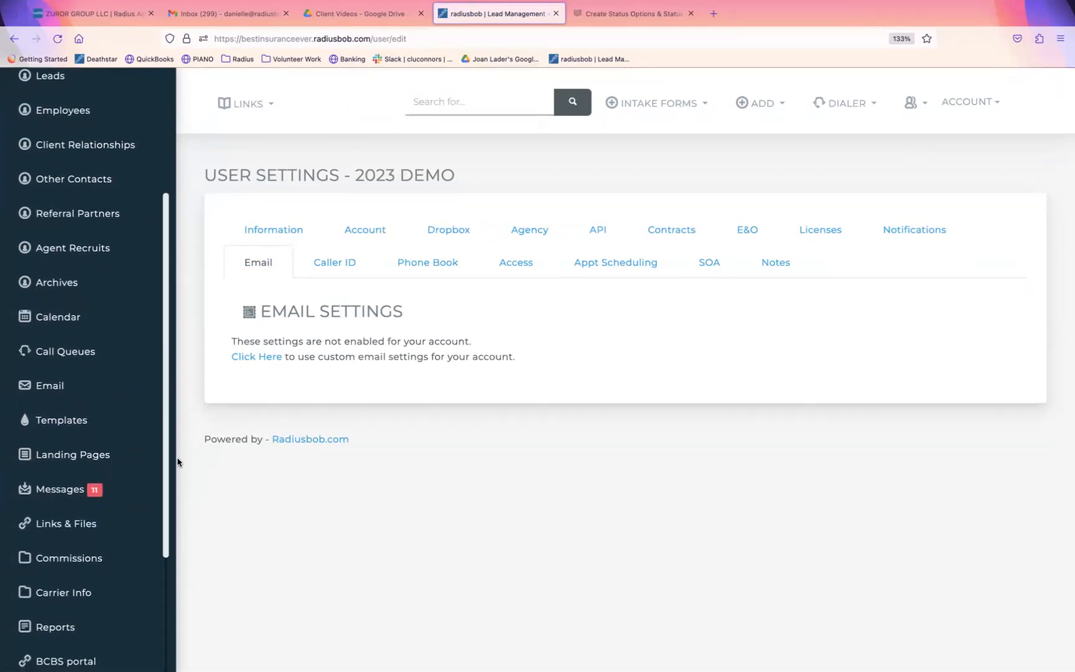
- Filter Templates by 'holida', edit the Holiday Template, and scroll through its Happy New Year design
left_click(58, 418)
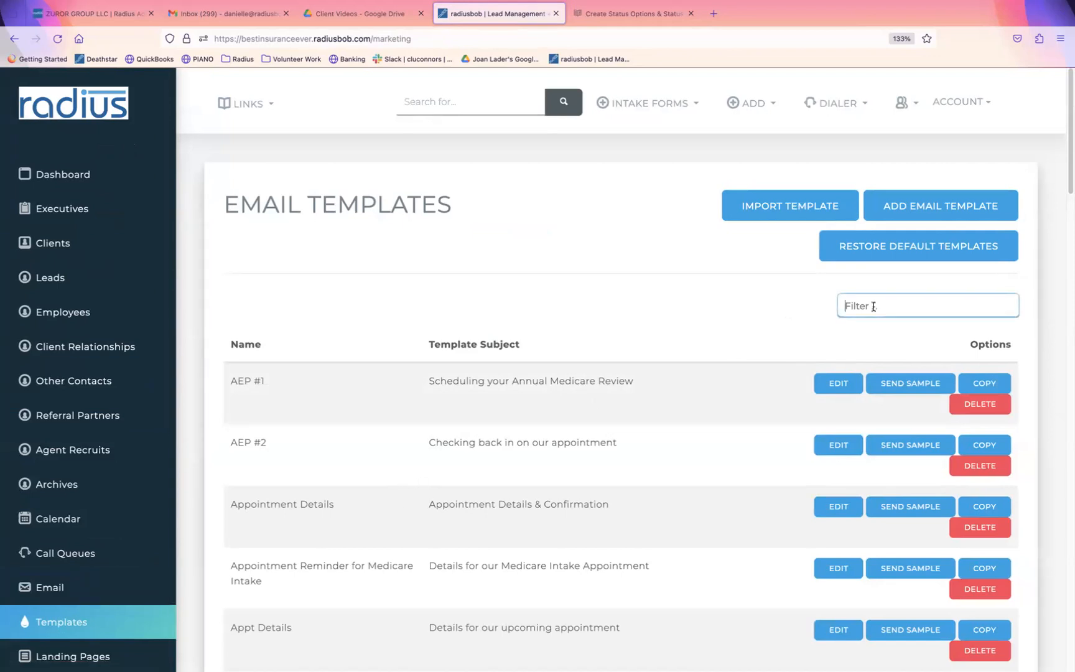
type("holida")
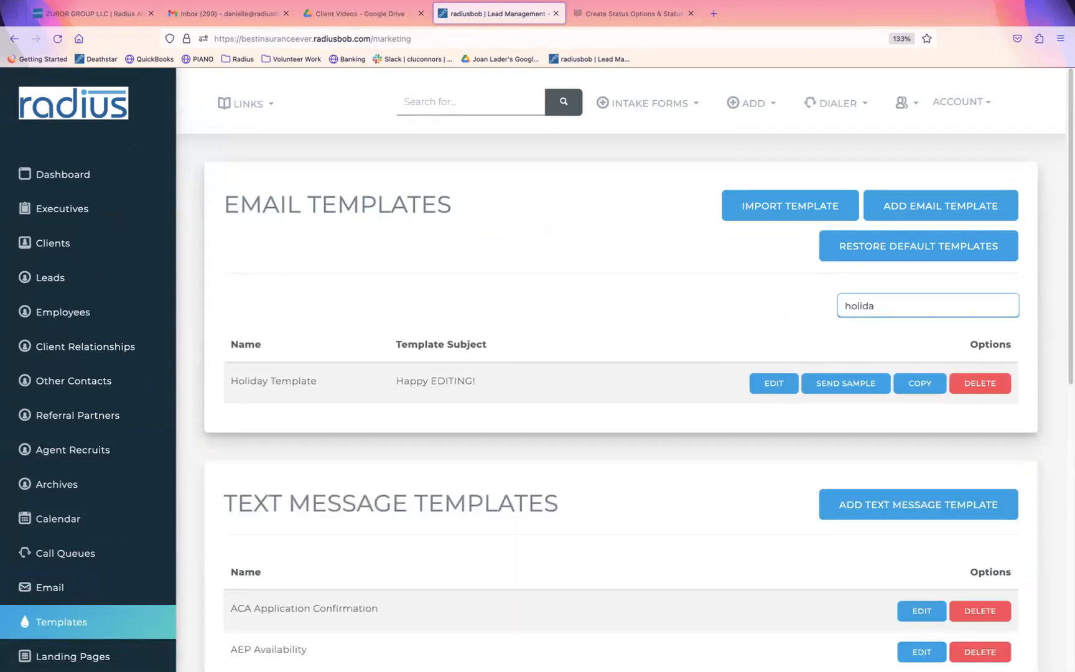
left_click(781, 384)
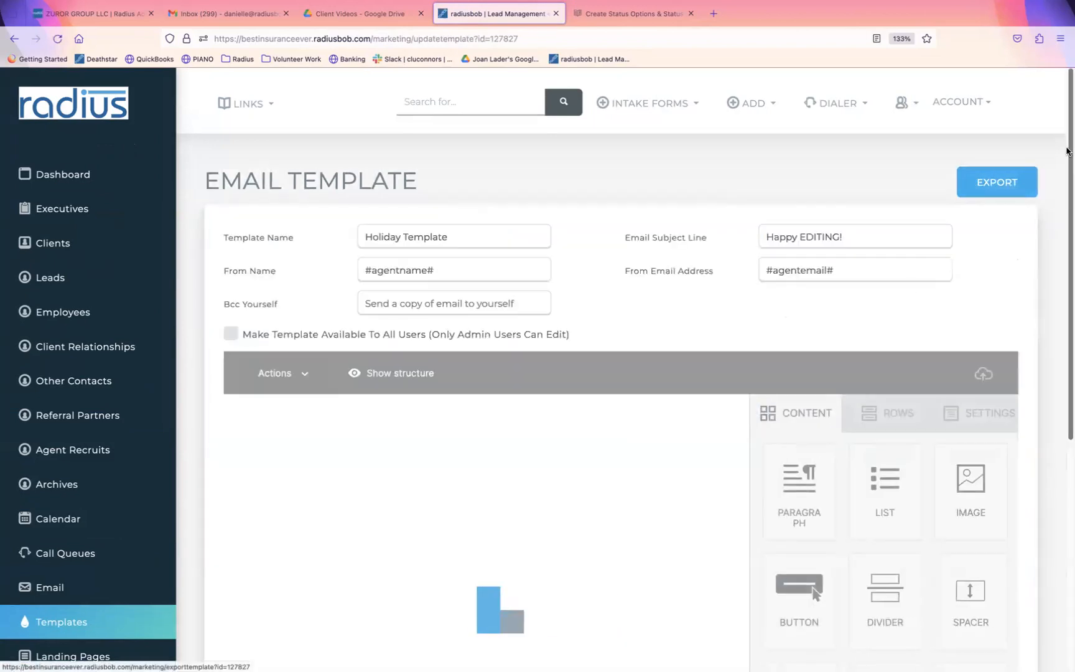
left_click_drag(1067, 152, 1066, 300)
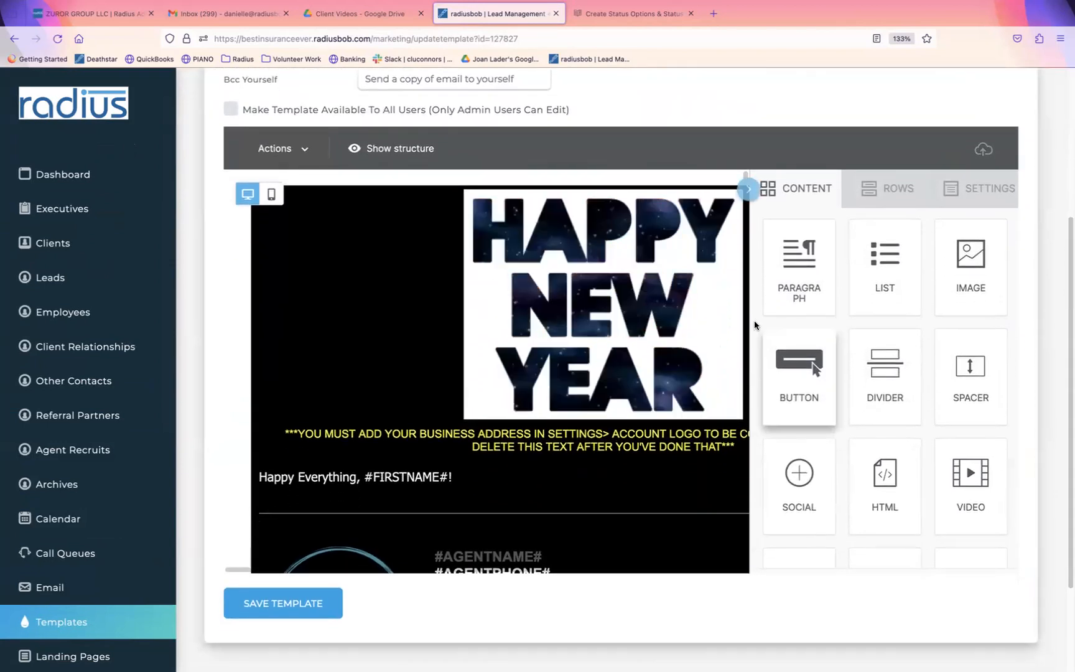
left_click_drag(746, 186, 753, 418)
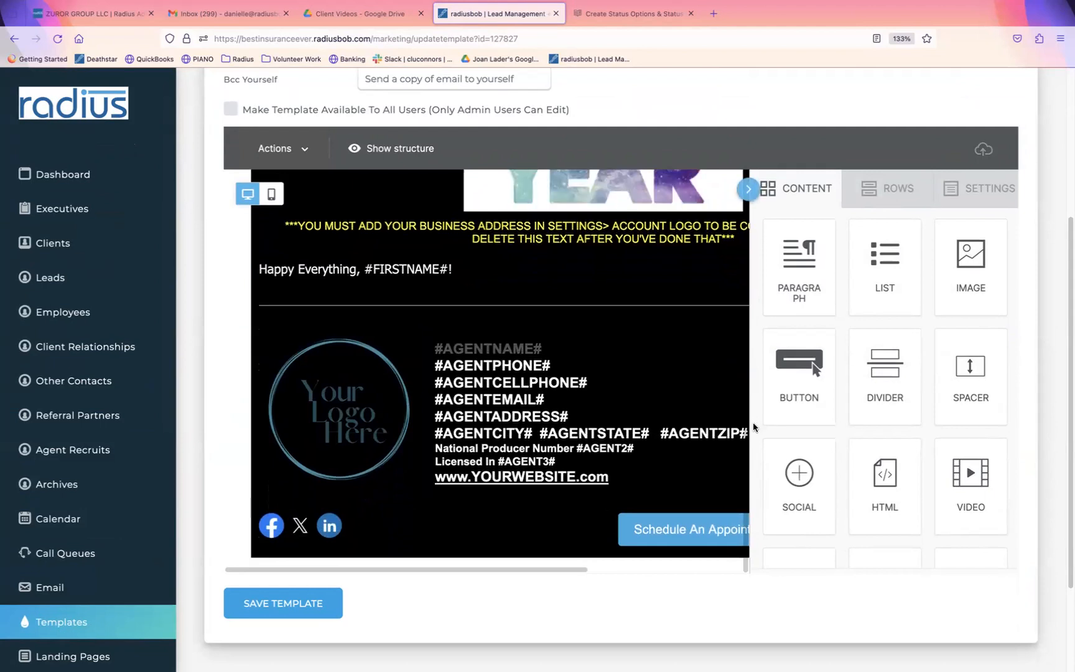
- Filter the templates by 'holi' and delete the Holiday Template
left_click(68, 623)
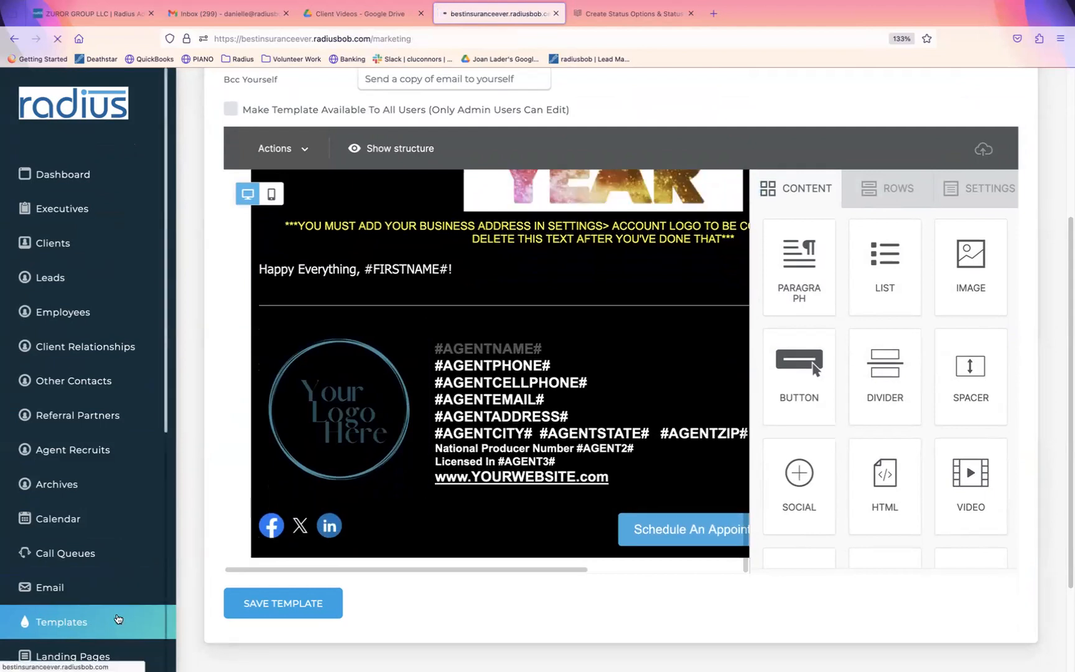
left_click(892, 306)
type("holi")
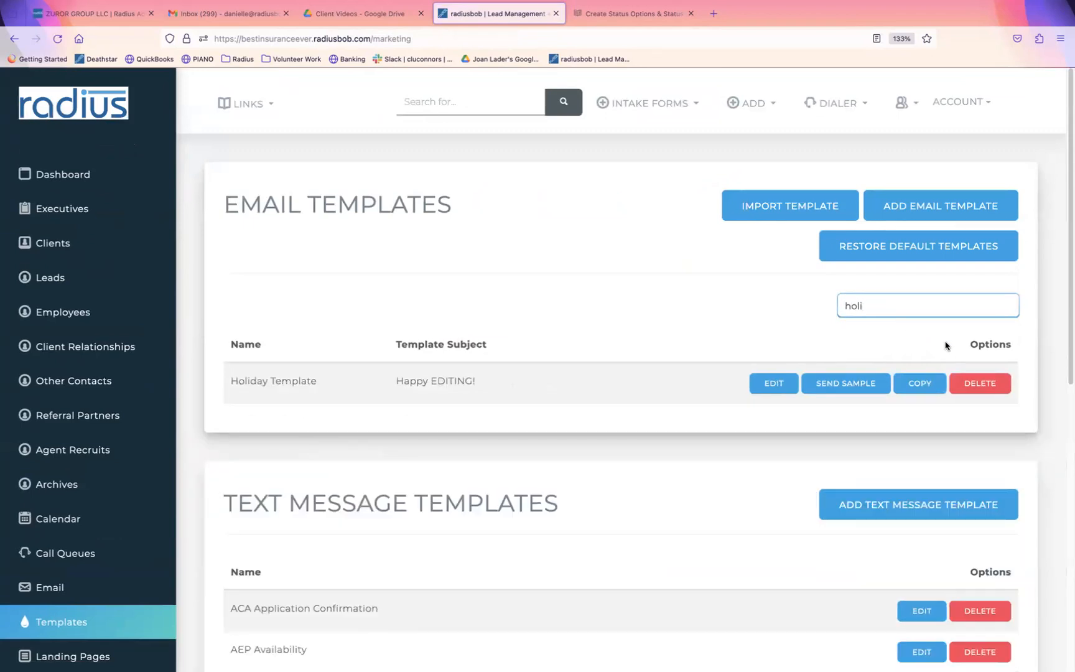
left_click(978, 389)
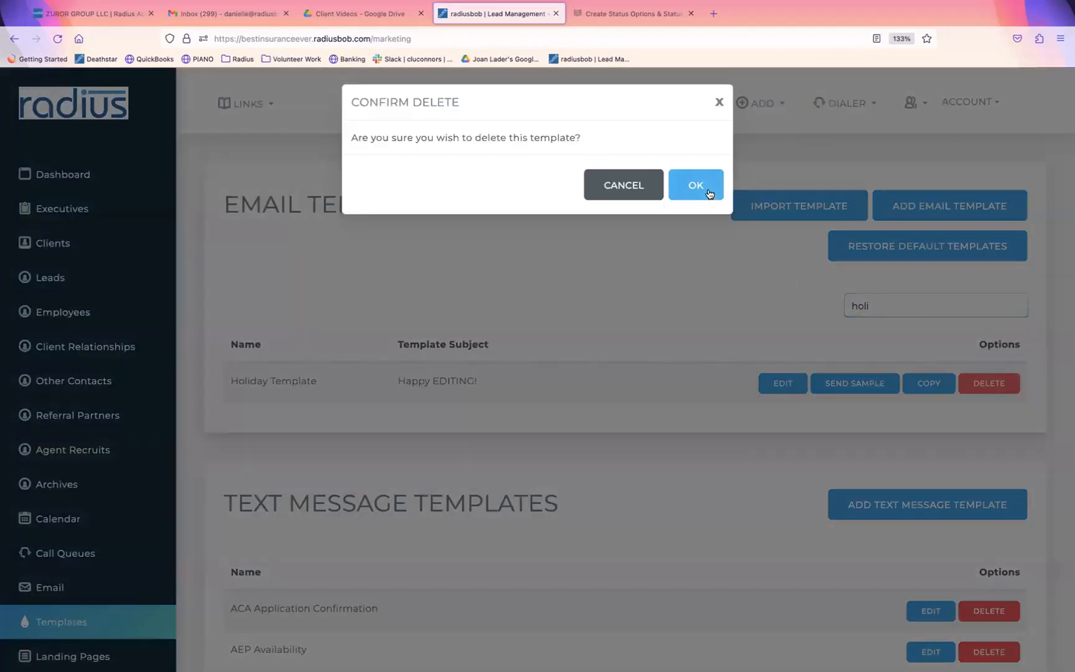
left_click(710, 193)
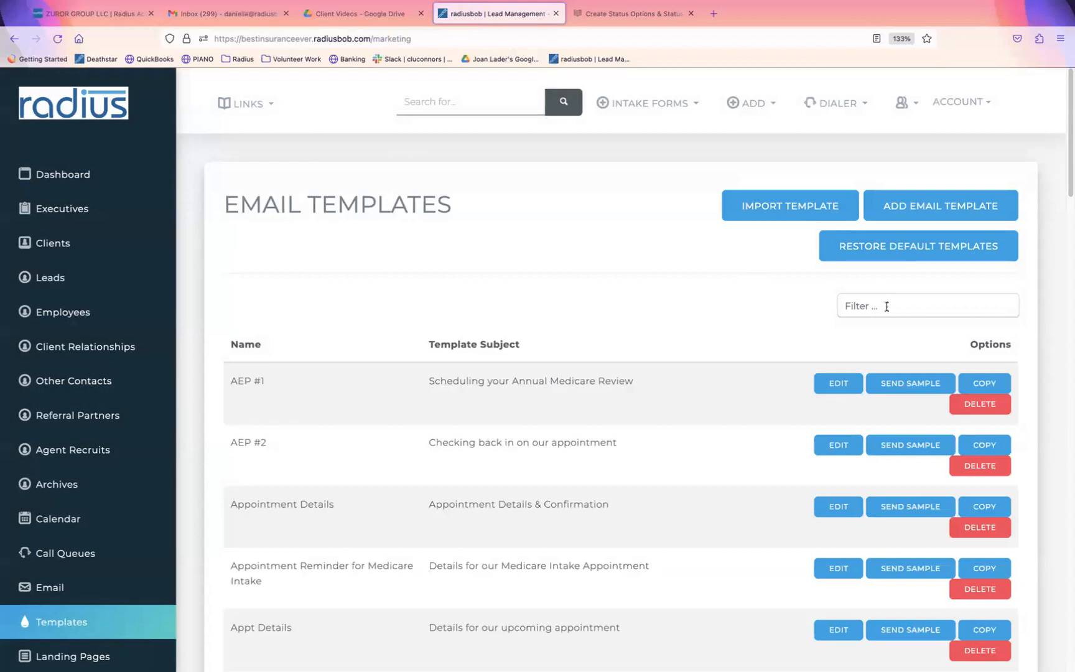
- Find the Blank Signature with CMS Disclaimer template and make a copy of it
type("basi")
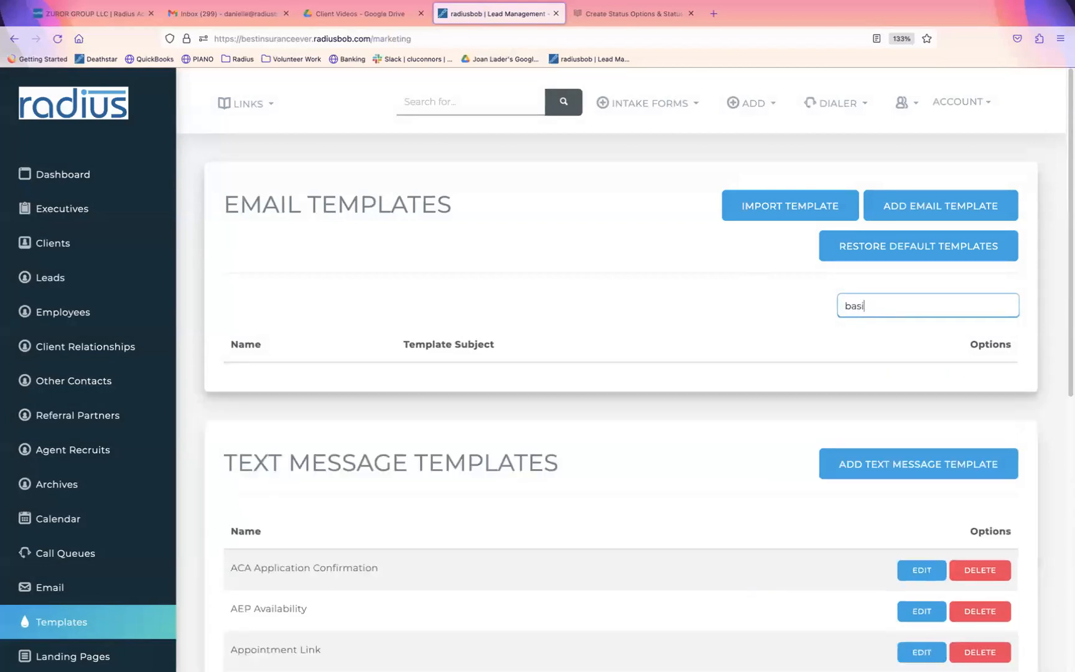
key("BackSpace")
key("BackSpace")
type("lank")
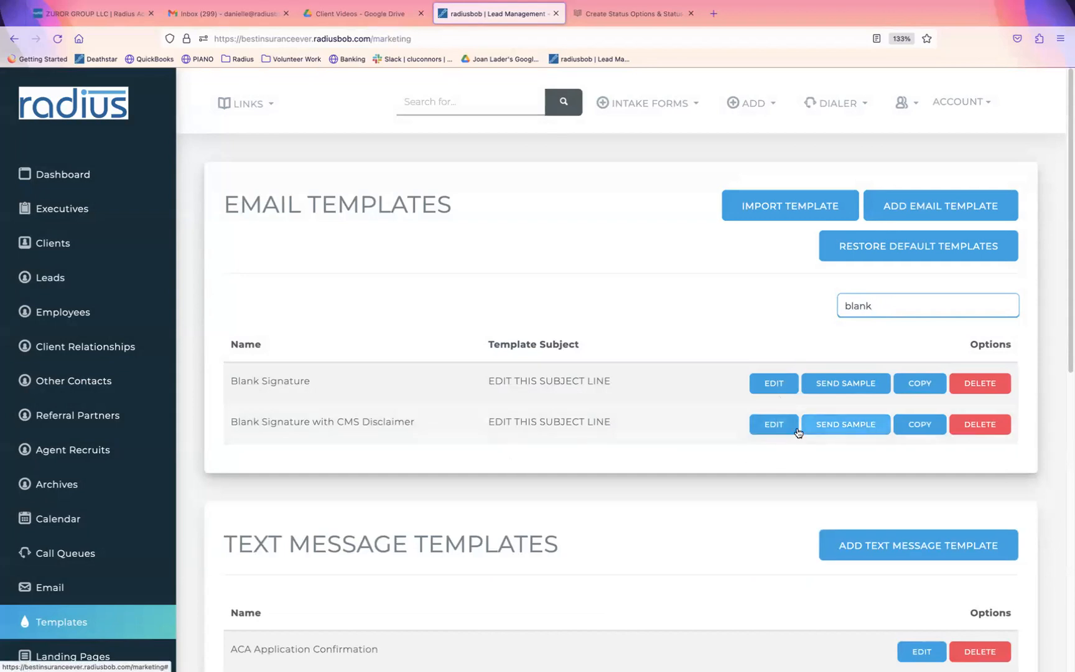
left_click(921, 425)
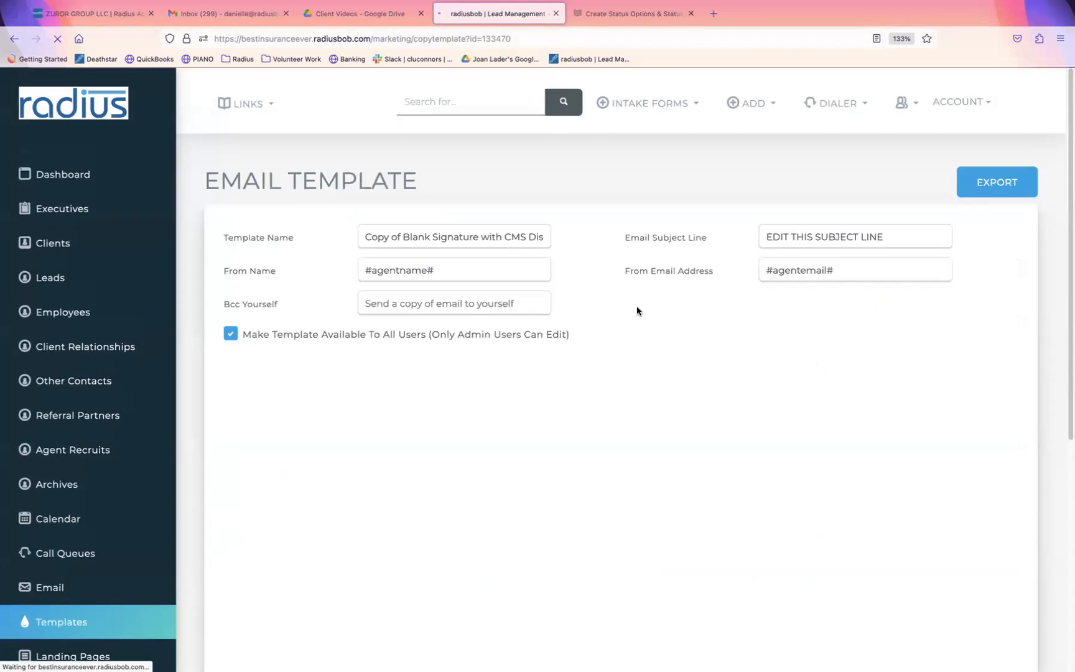
- Name the template 'Thanksgiving Email' with subject 'Happy Thanksgiving from all of us at Radius!'
triple_click(494, 237)
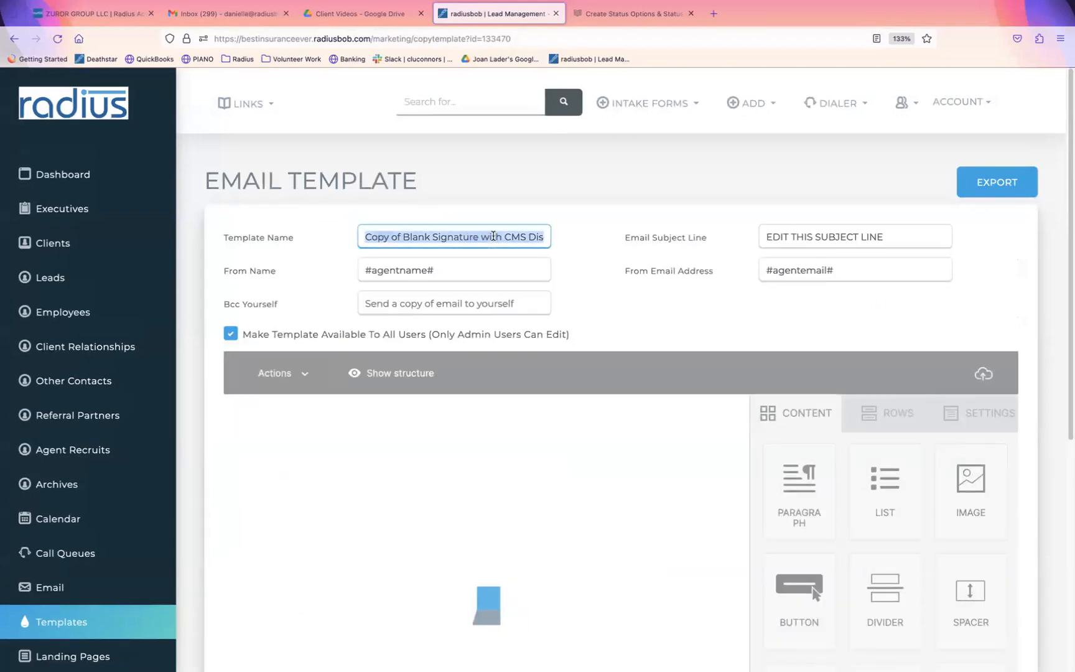
type("Thanksgiving Email")
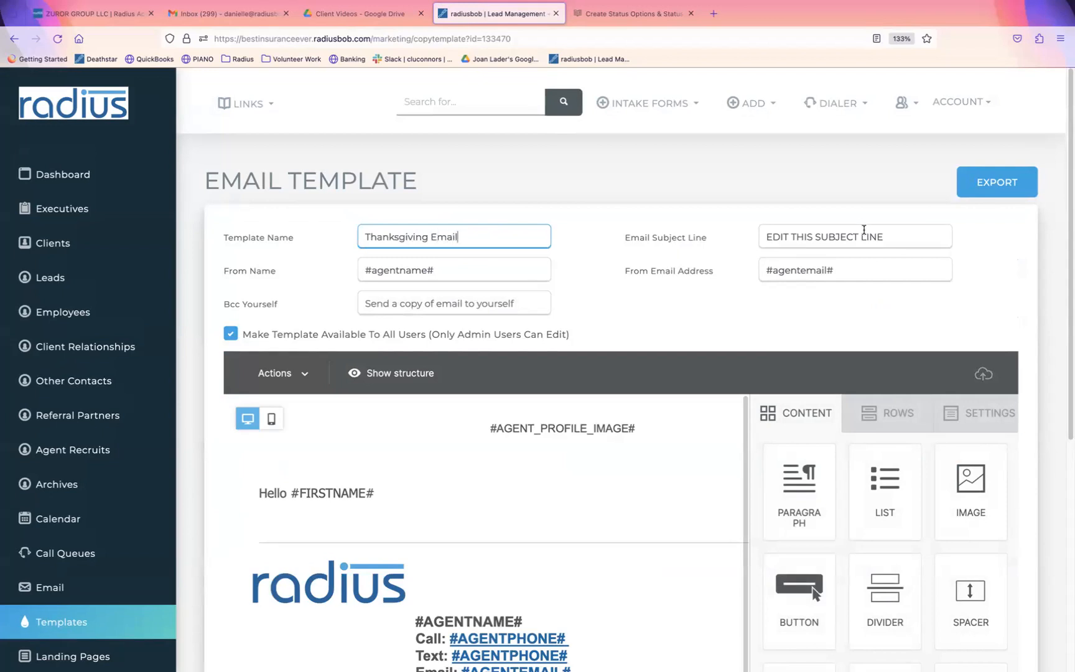
double_click(867, 234)
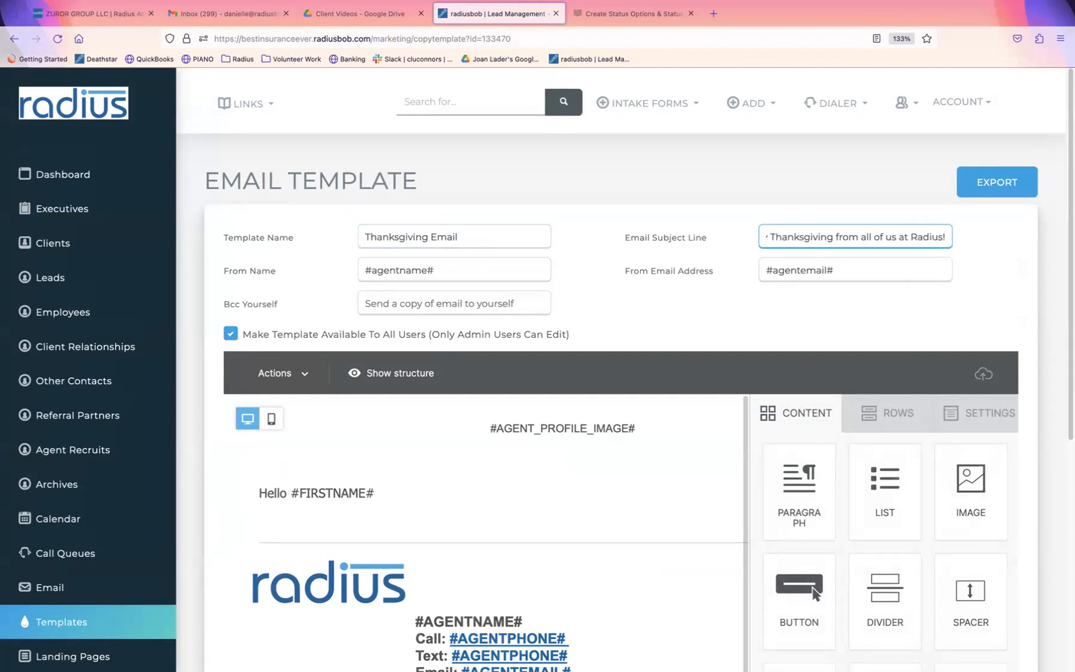
left_click(646, 425)
scroll(1066, 289, "down", 3)
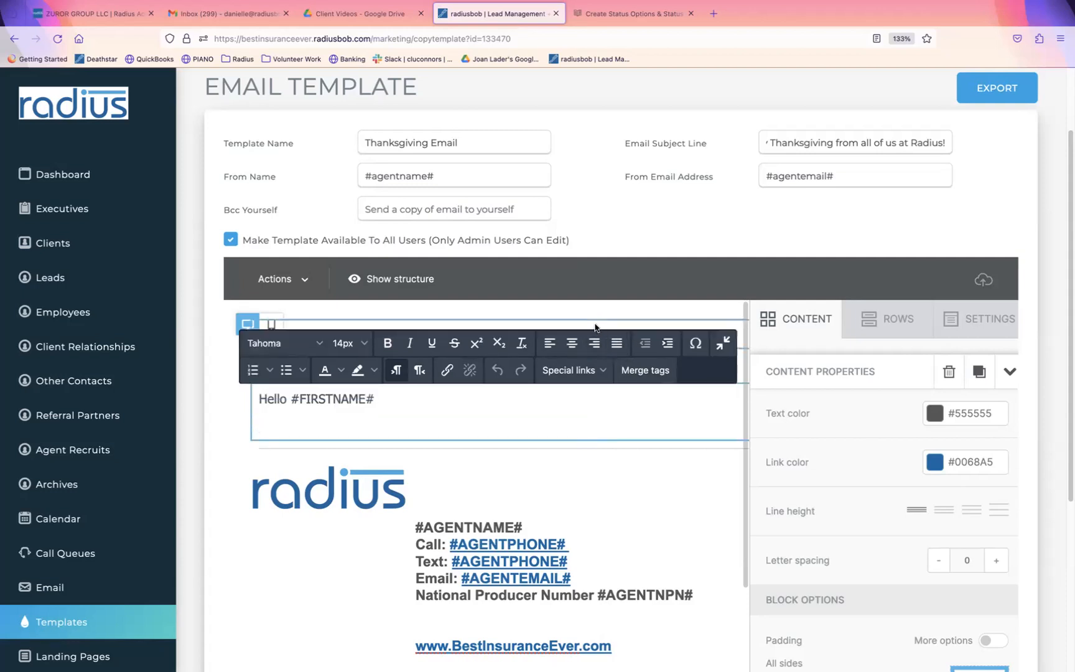
- Delete the #AGENT_PROFILE_IMAGE# placeholder line from the email body
left_click(619, 336)
left_click(619, 336)
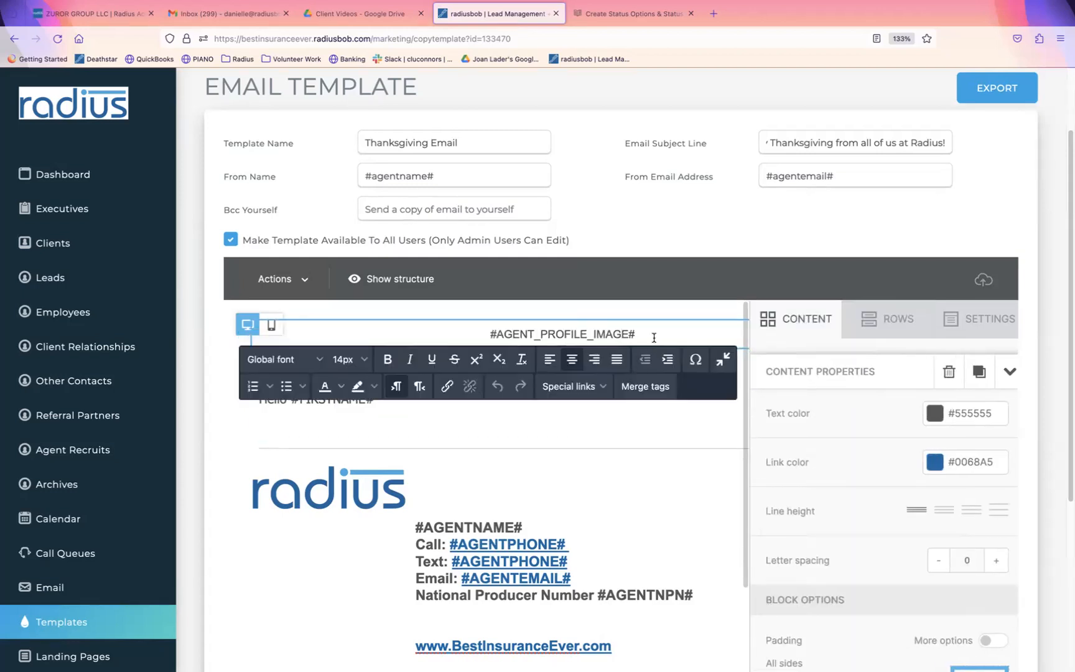
triple_click(680, 330)
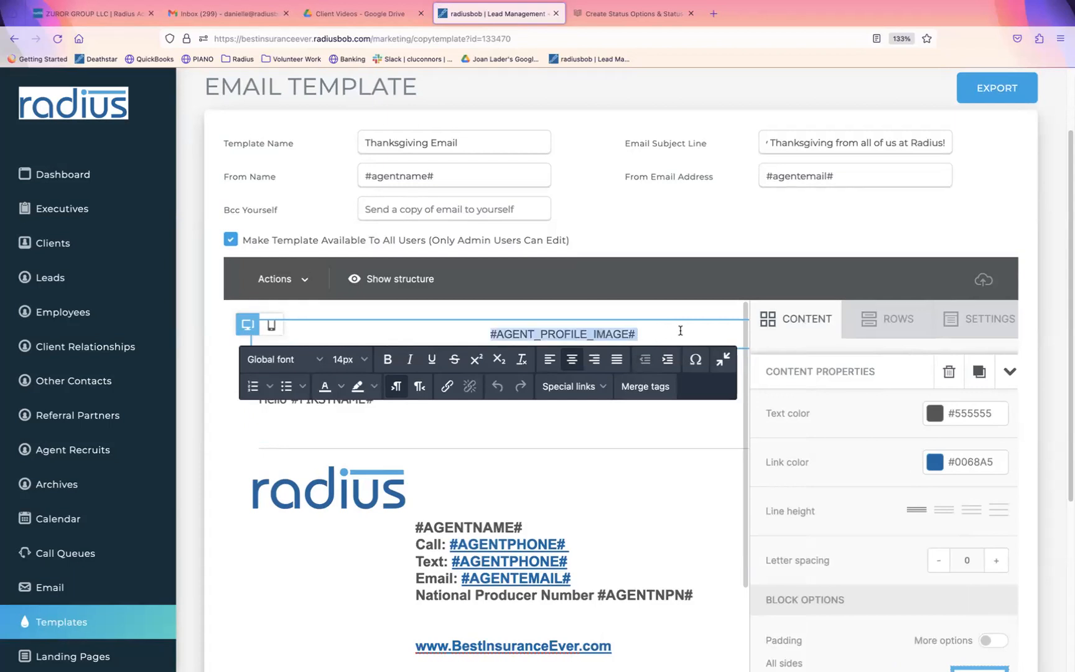
key("BackSpace")
- Narrow the email's content area width from 800px to 660px in its layout settings
left_click(801, 314)
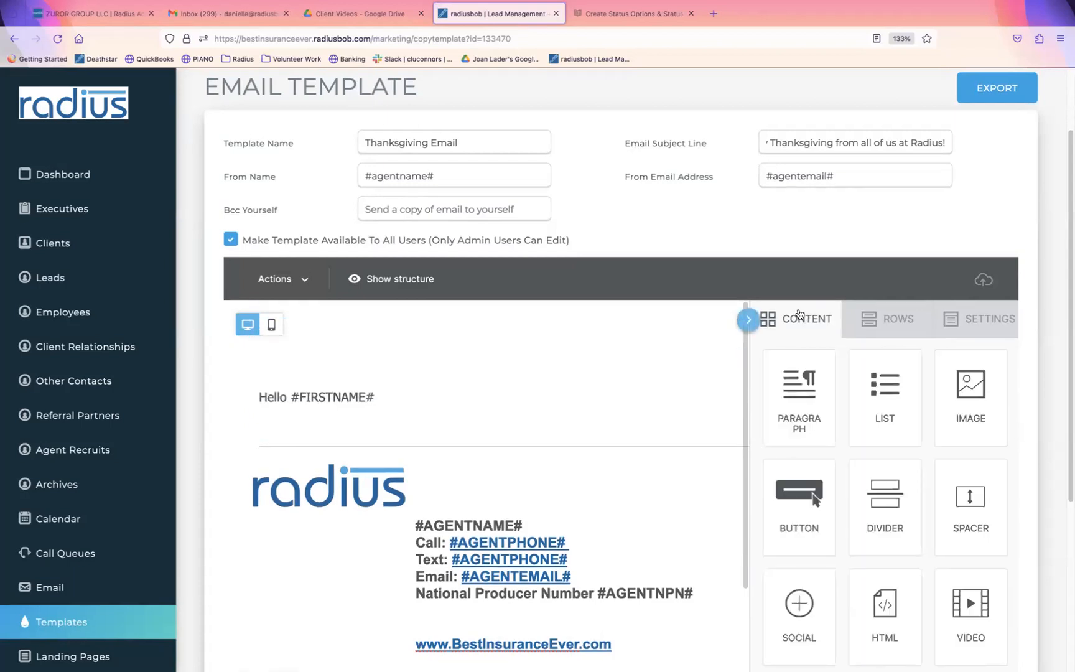
left_click_drag(1069, 405, 1068, 491)
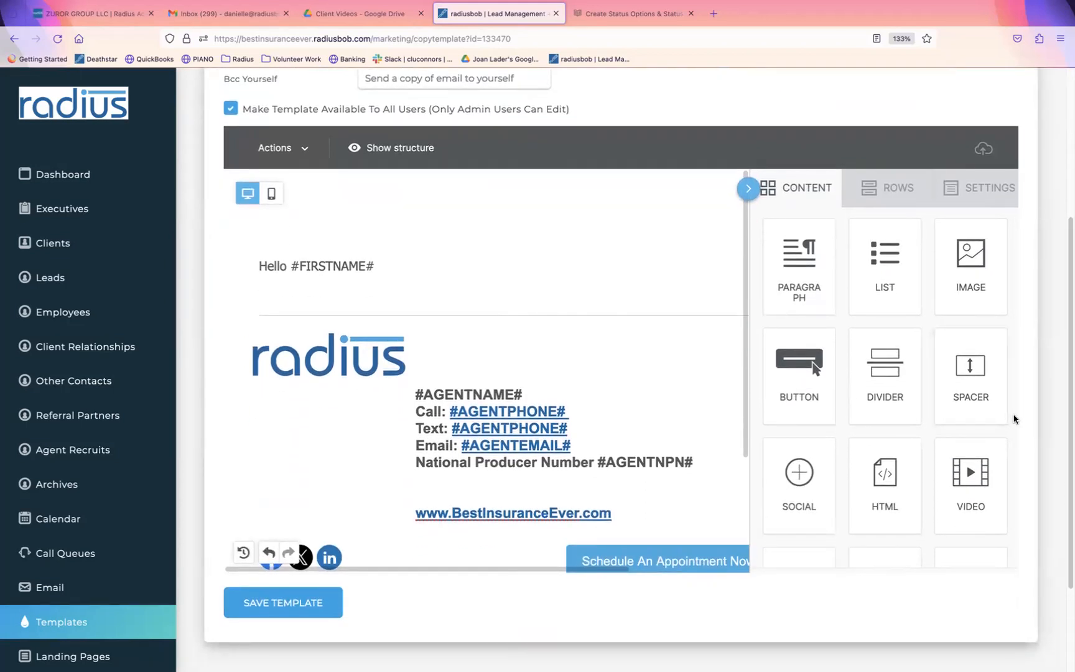
left_click(539, 568)
left_click(982, 186)
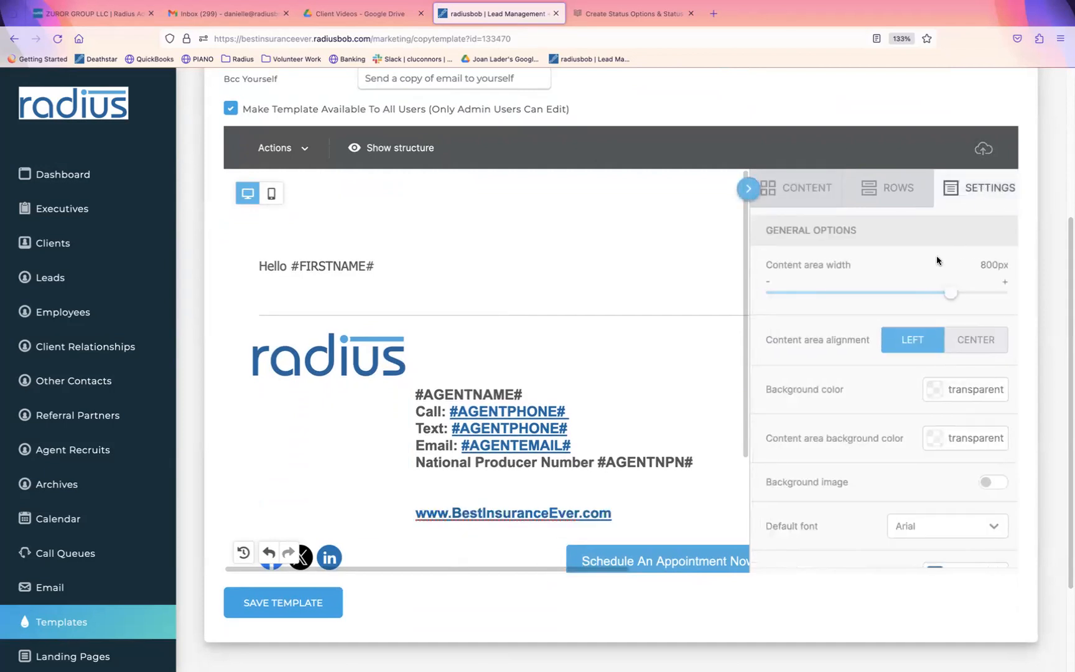
left_click_drag(951, 292, 871, 291)
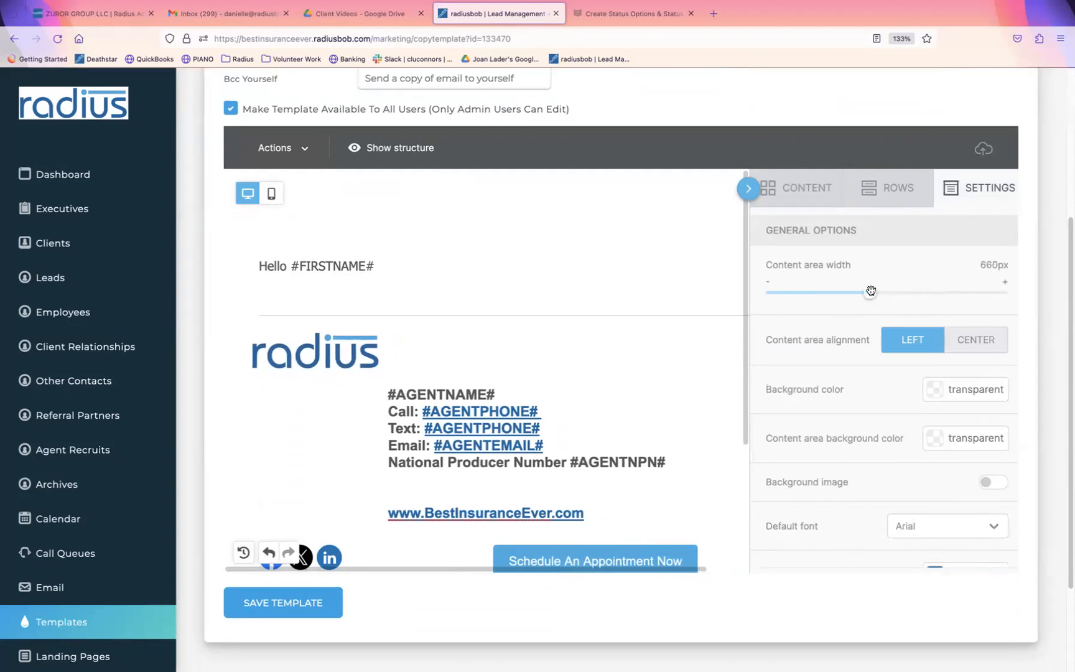
left_click(810, 198)
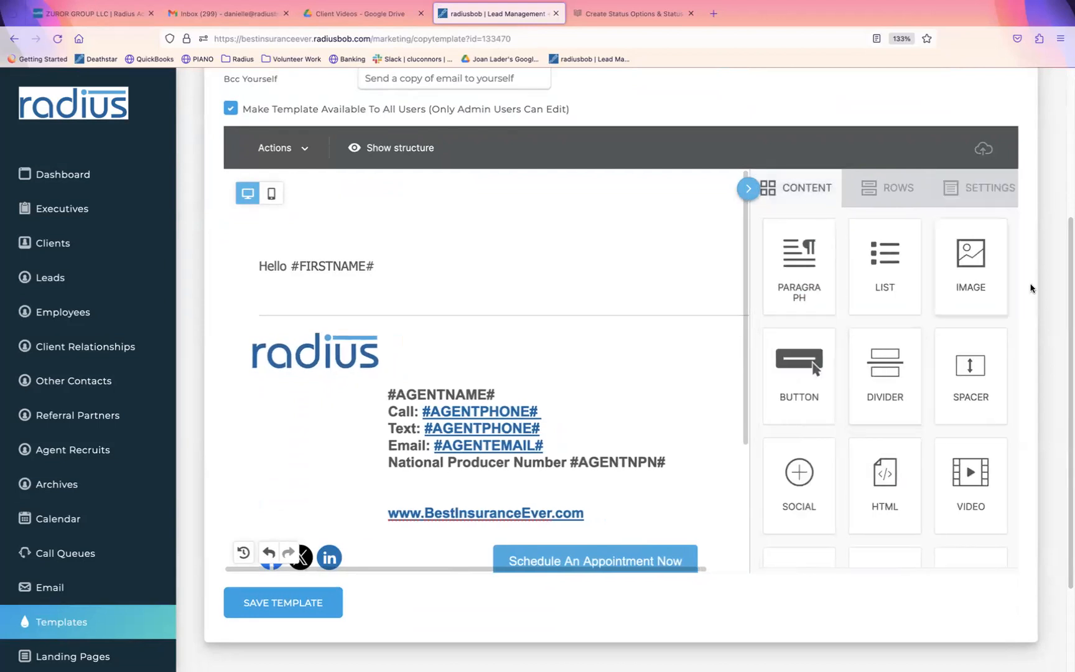
- Place a Stickers block above the greeting and insert the Giphy 'thanksgiving' squirrel-in-leaves sticker
scroll(1017, 404, "down", 5)
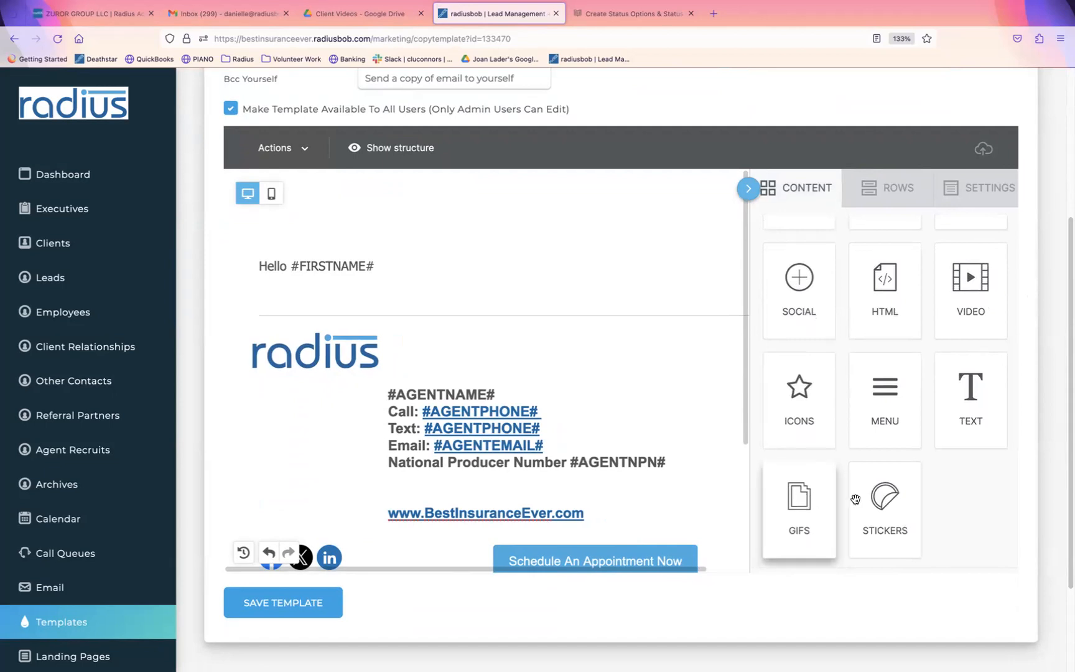
left_click_drag(882, 497, 610, 237)
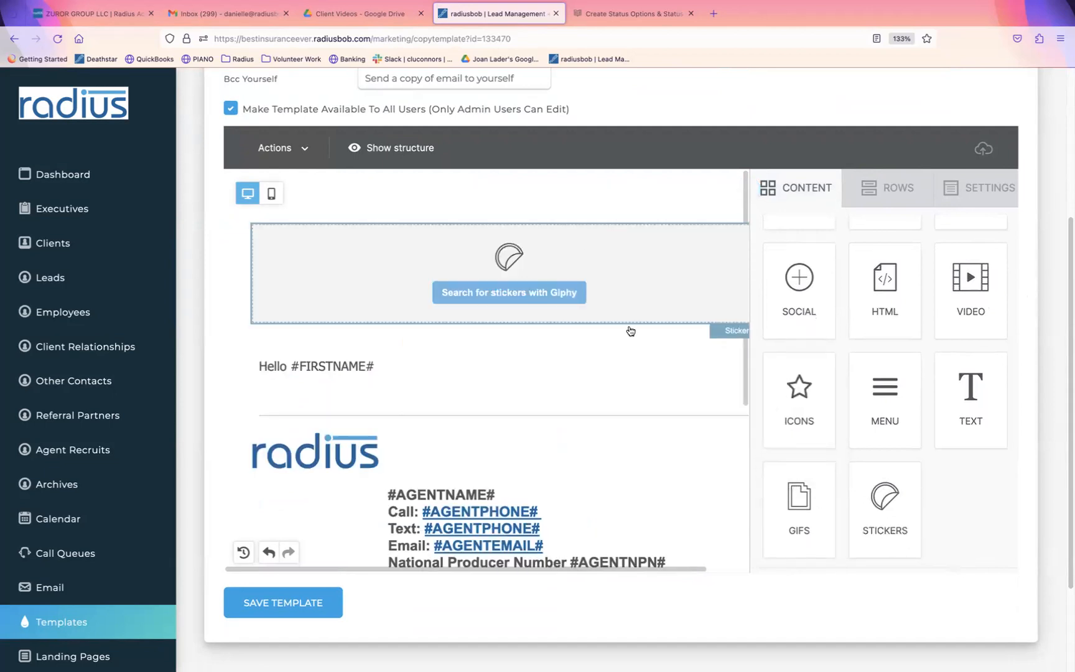
left_click_drag(883, 495, 631, 280)
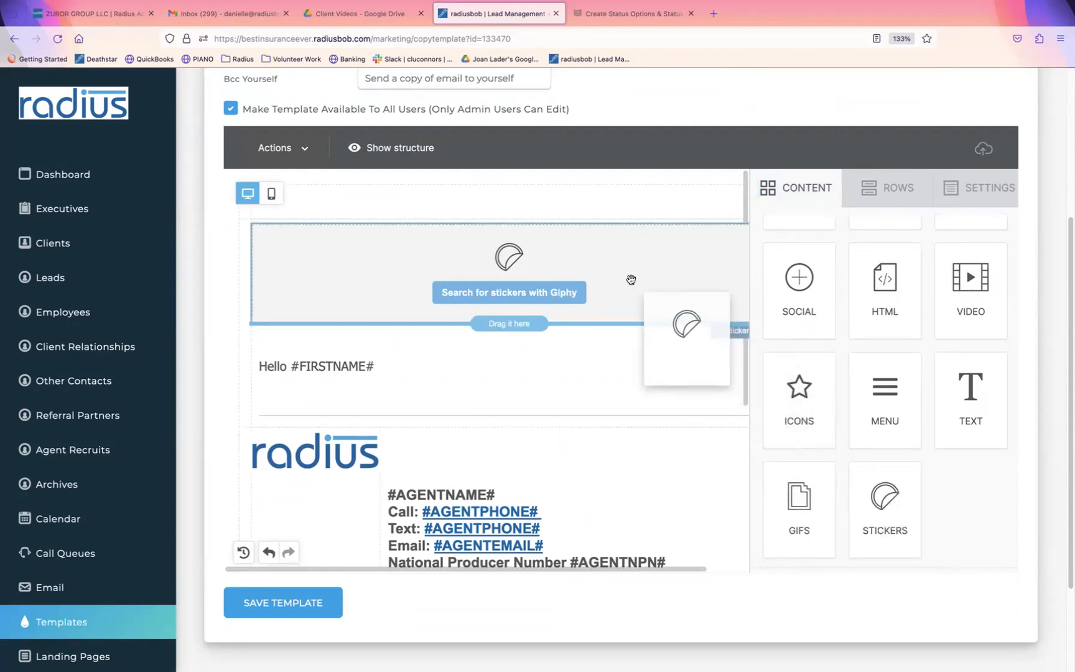
left_click_drag(631, 280, 550, 284)
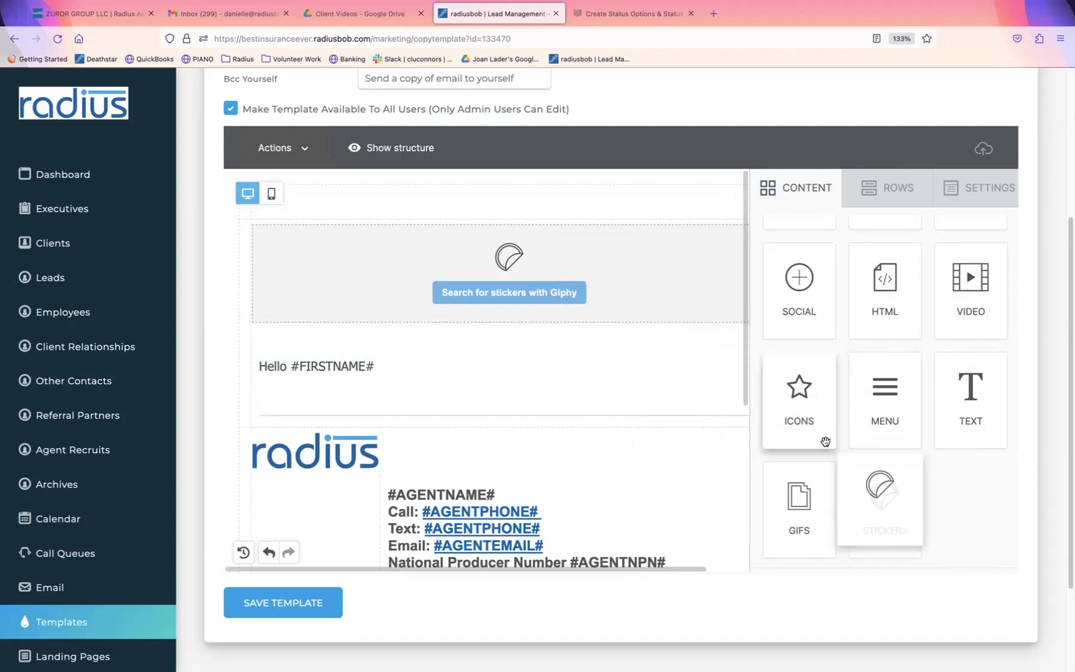
left_click(499, 300)
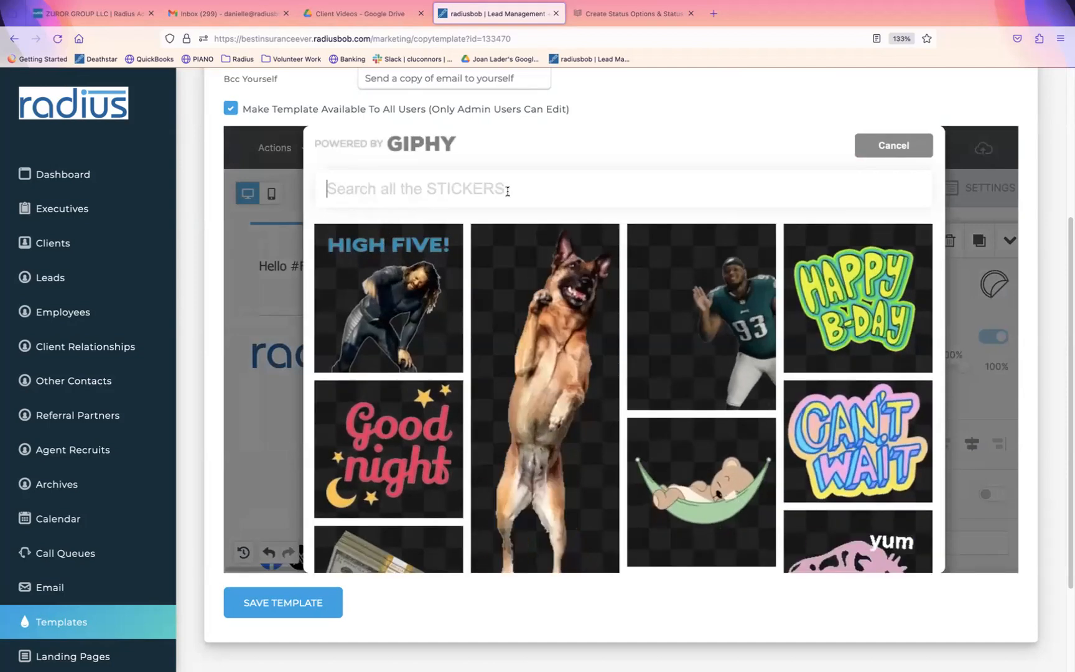
type("thanksgiving")
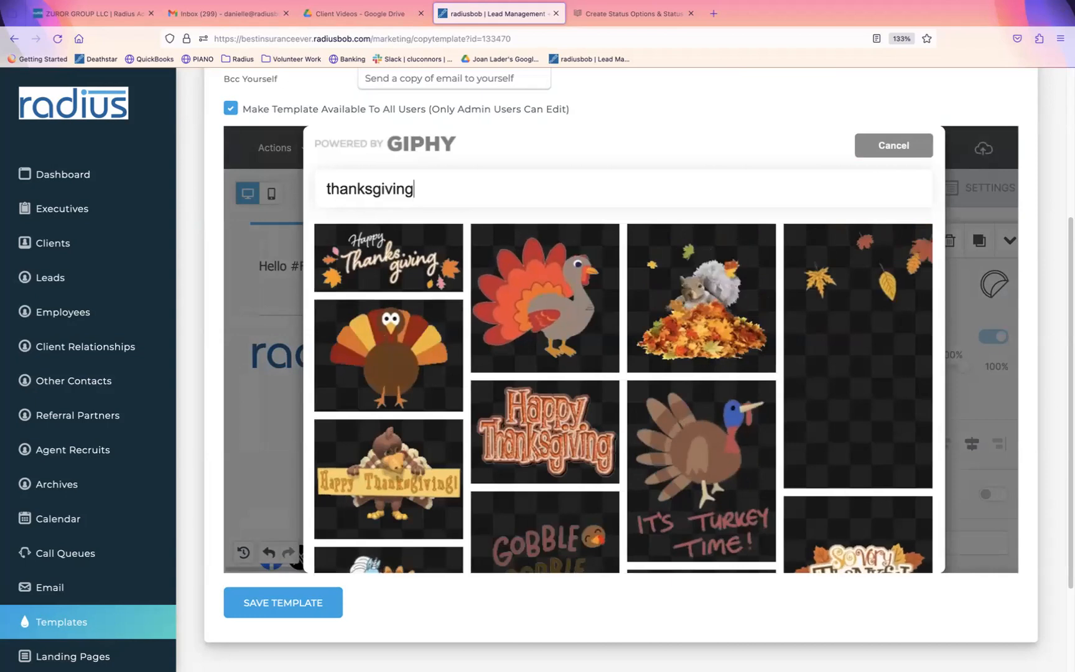
left_click(666, 318)
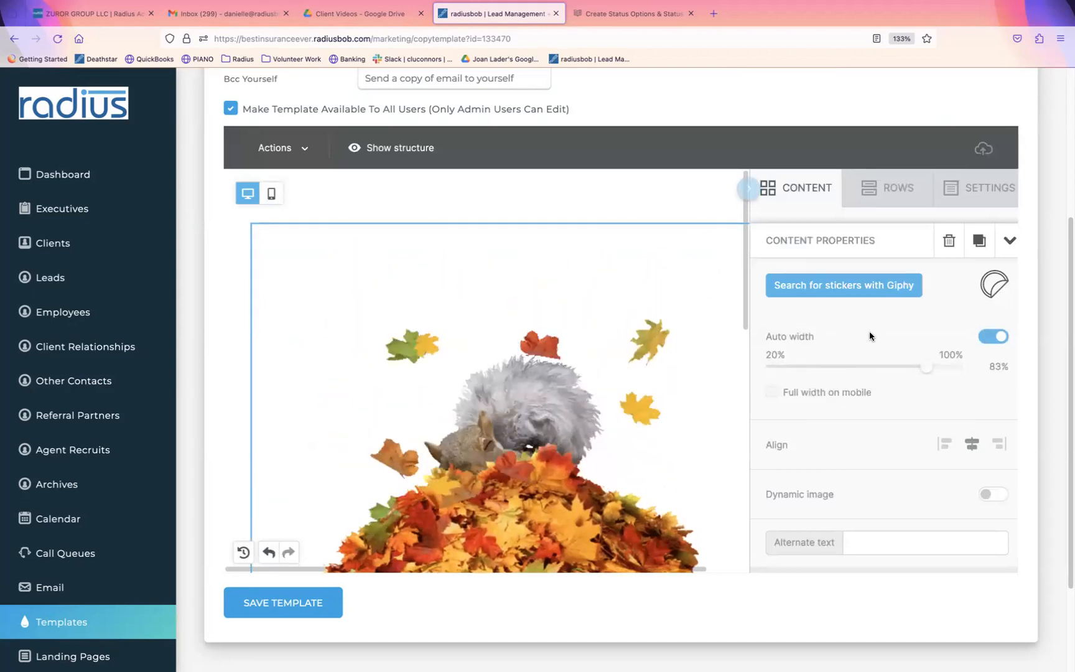
- Set the squirrel sticker to 45% width, full width on mobile, and check mobile and desktop previews
left_click(990, 337)
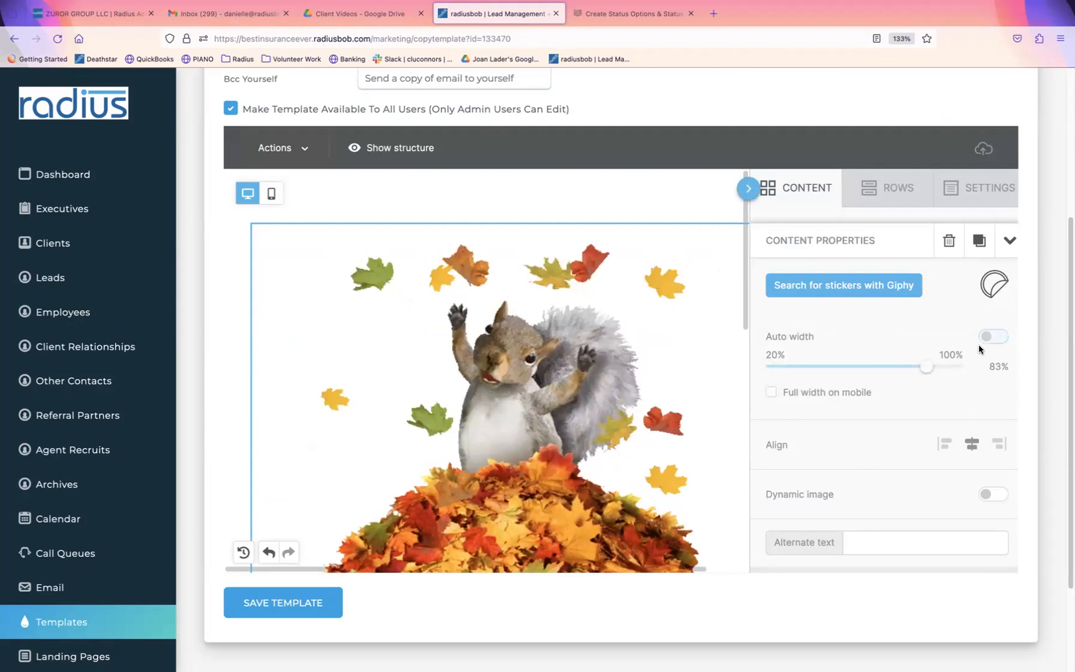
left_click_drag(927, 367, 828, 374)
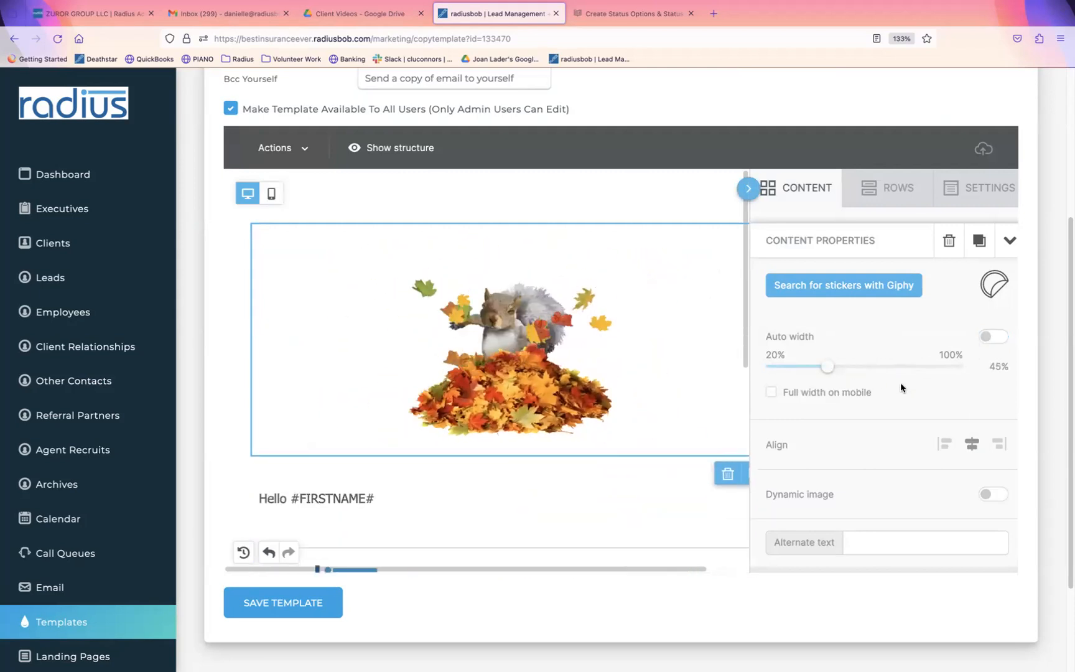
left_click(771, 392)
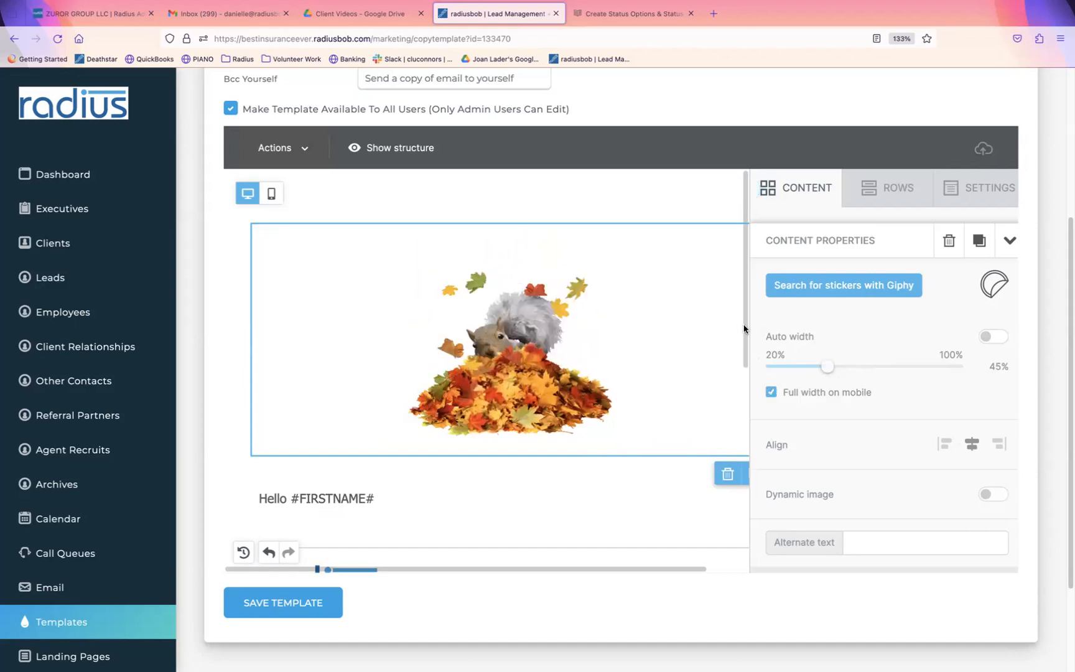
left_click(272, 195)
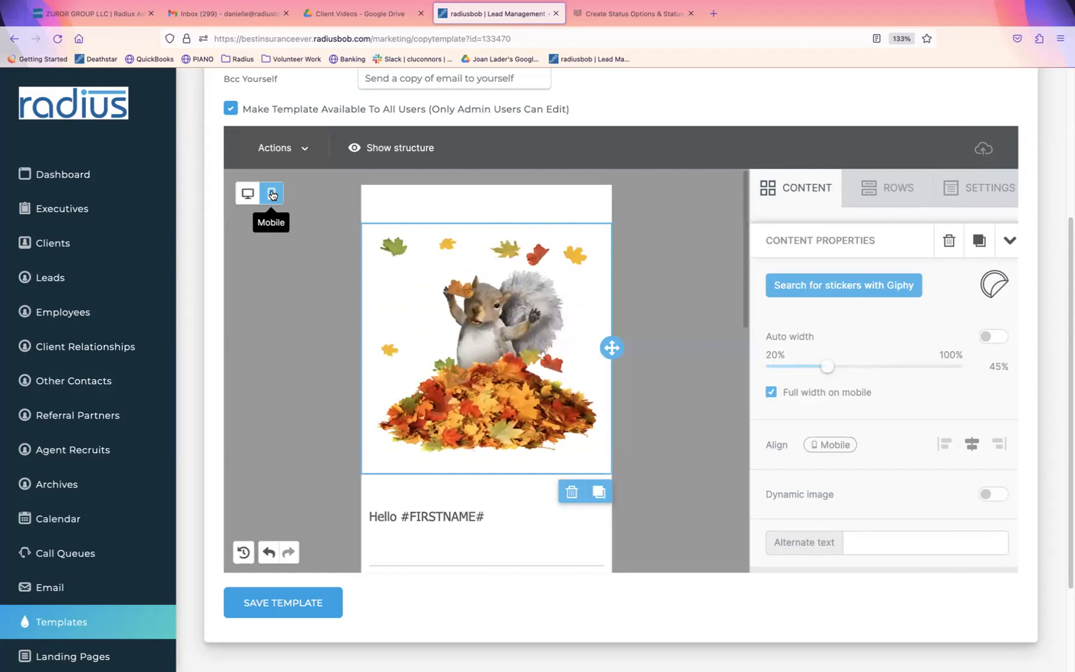
left_click(249, 194)
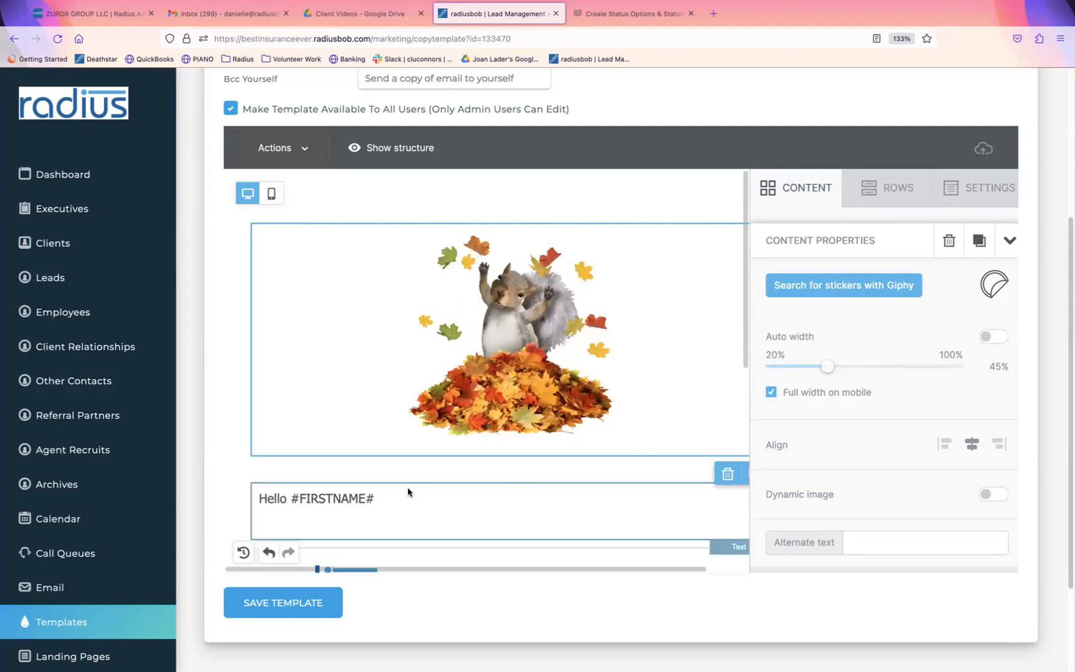
left_click(509, 464)
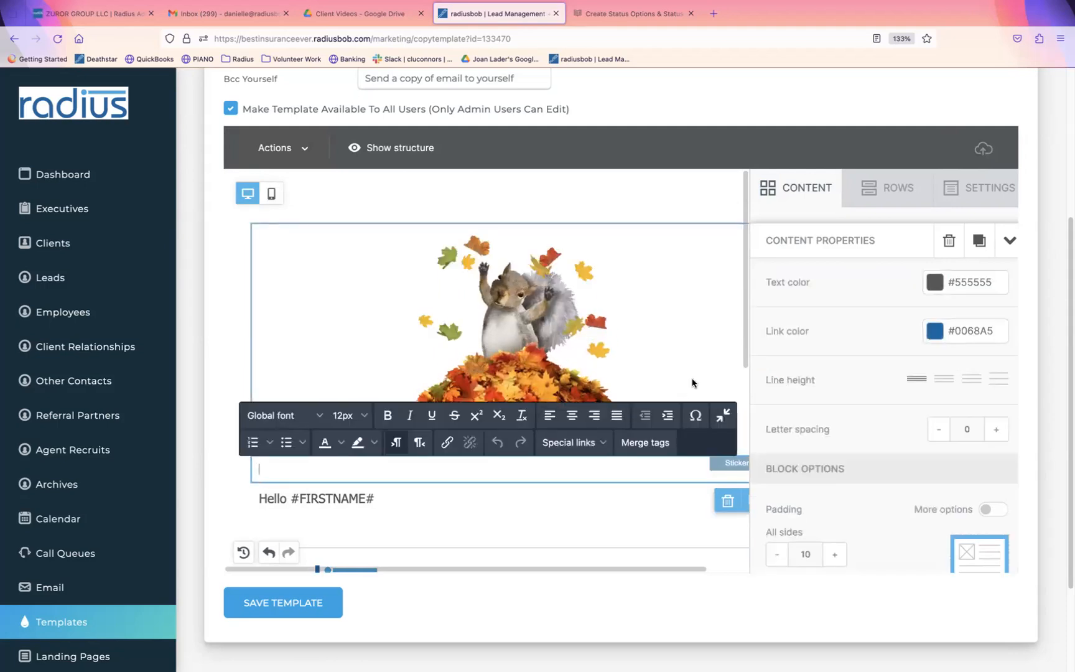
- Insert a Paragraph block above Hello #FIRSTNAME# and clear its 'I'm a new paragraph block.' placeholder
left_click(800, 188)
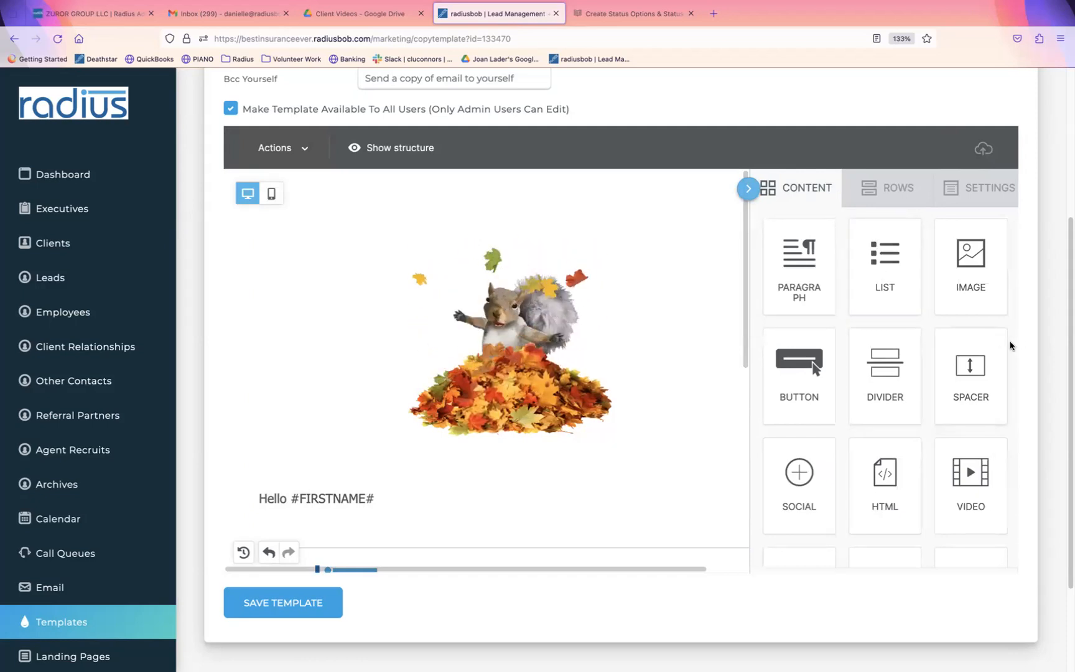
scroll(485, 373, "down", 2)
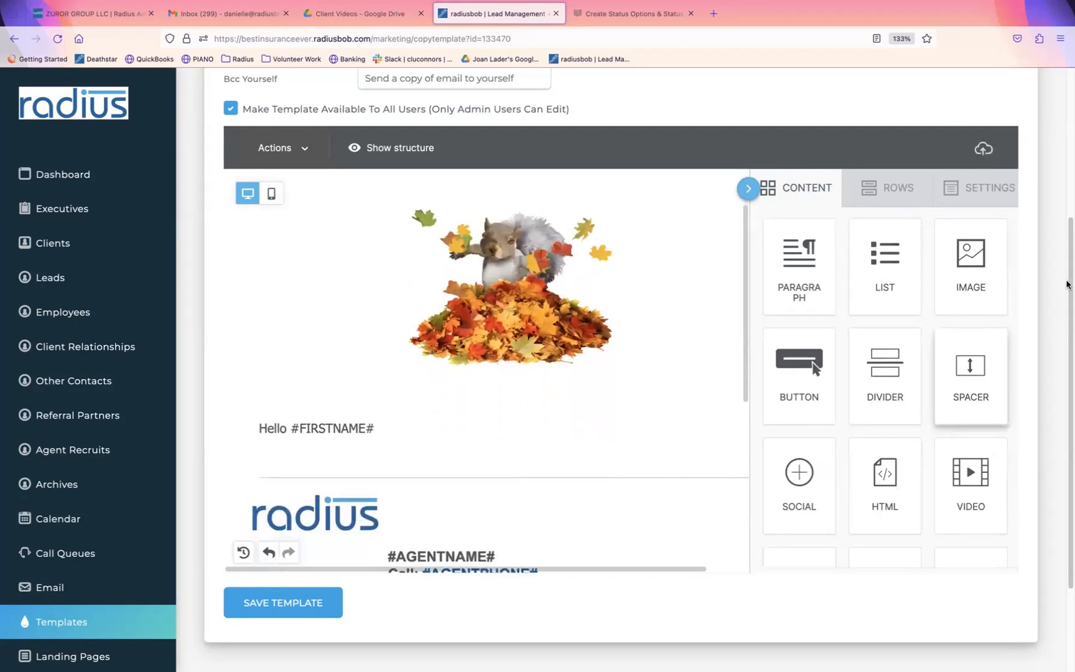
scroll(485, 374, "down", 2)
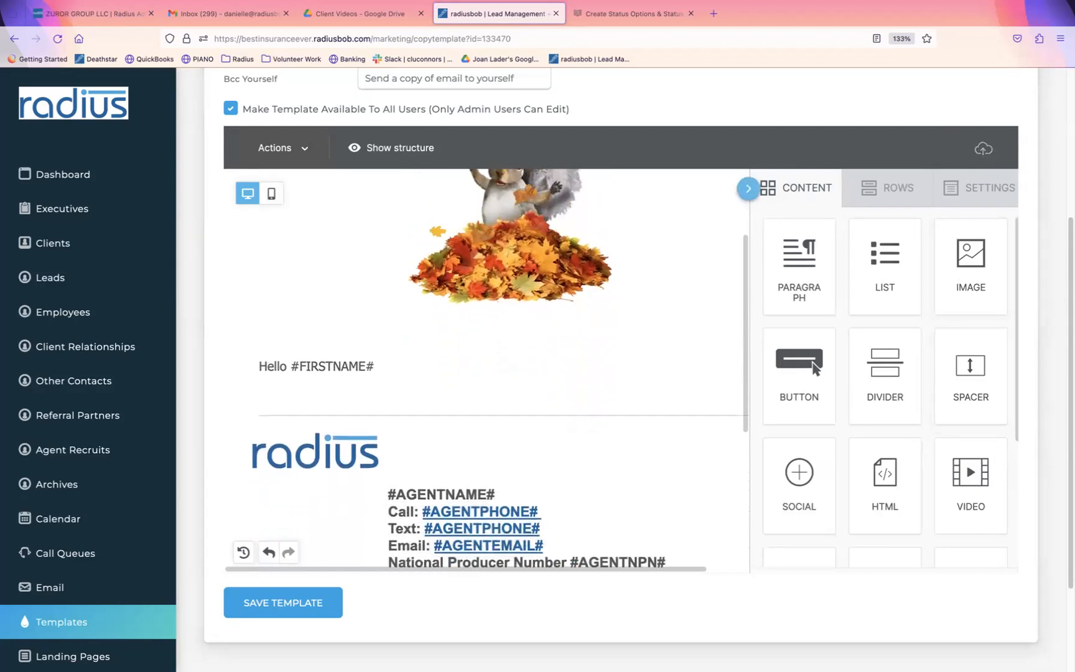
left_click_drag(781, 259, 572, 331)
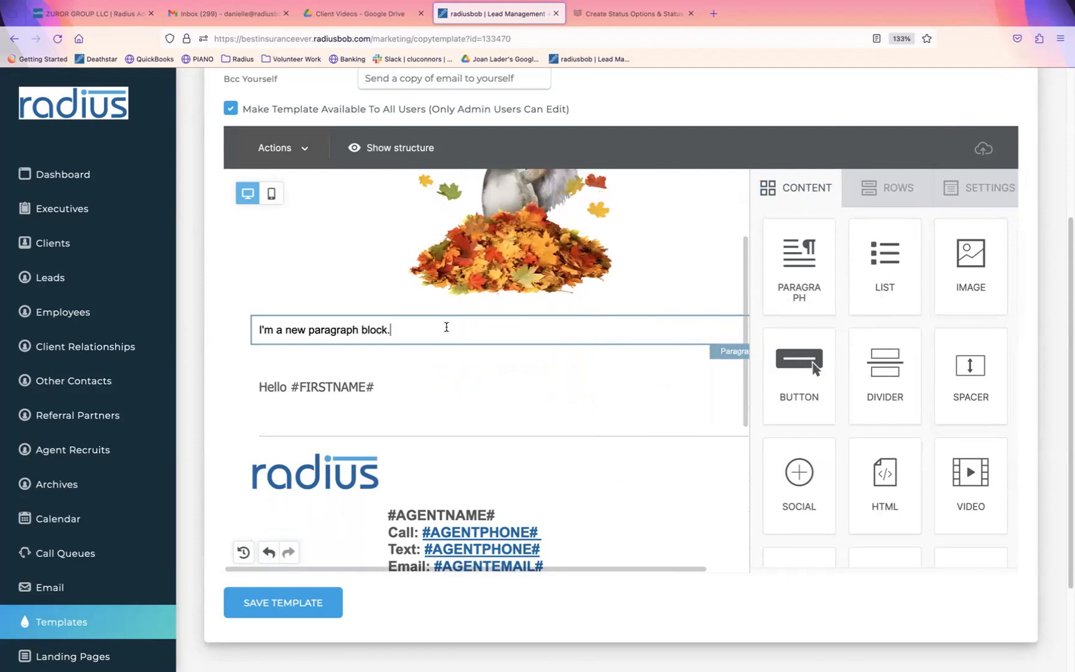
triple_click(446, 327)
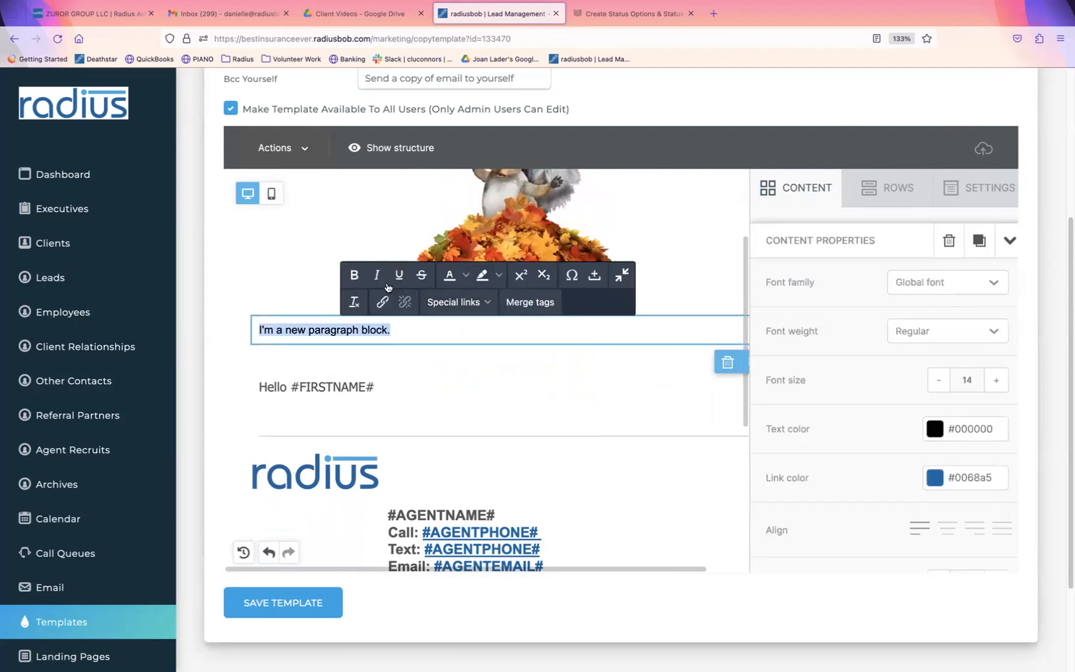
left_click(354, 275)
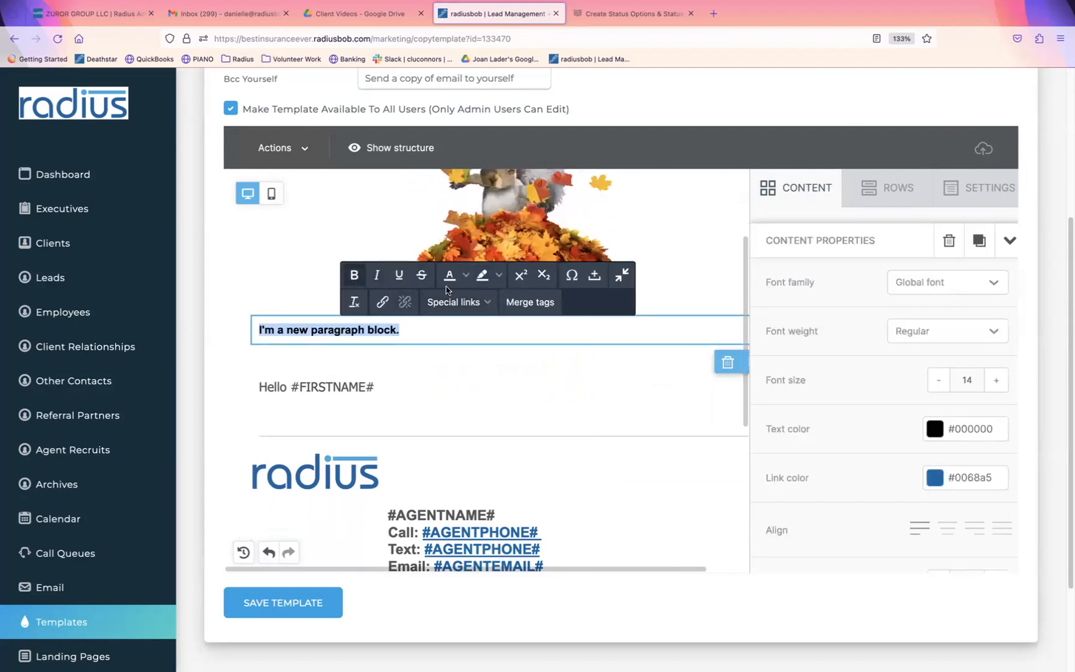
left_click(413, 335)
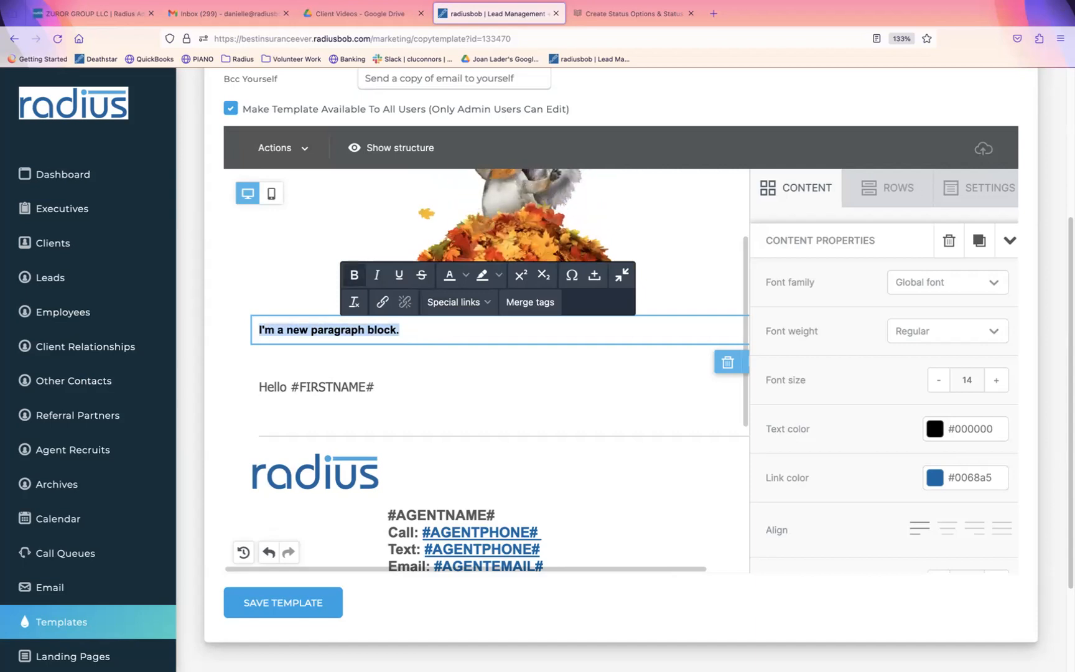
key("BackSpace")
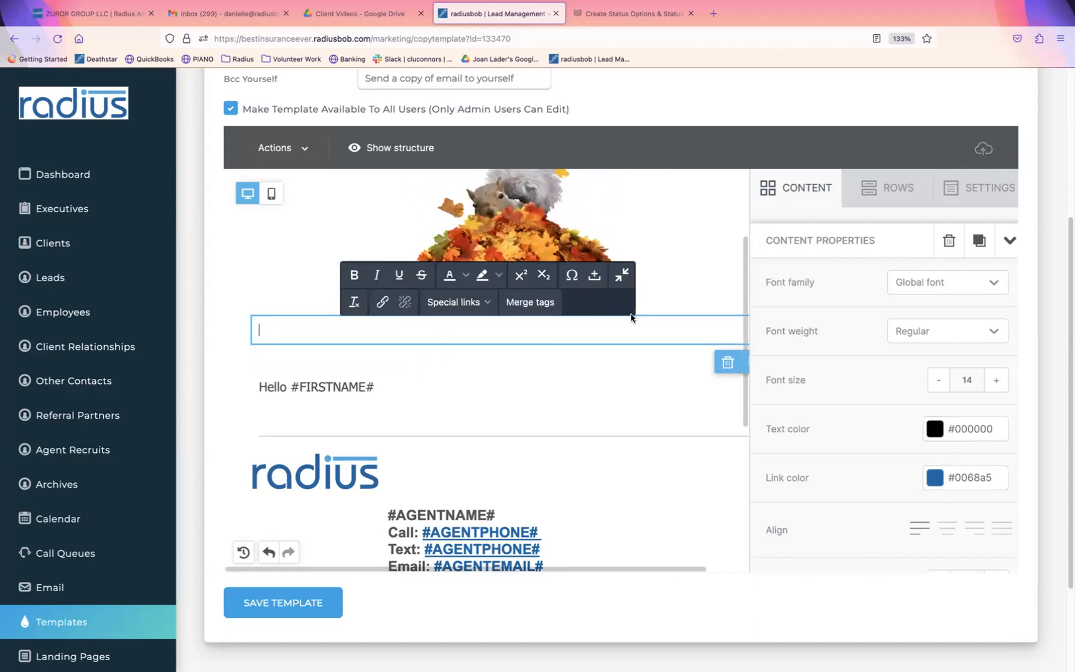
left_click(793, 200)
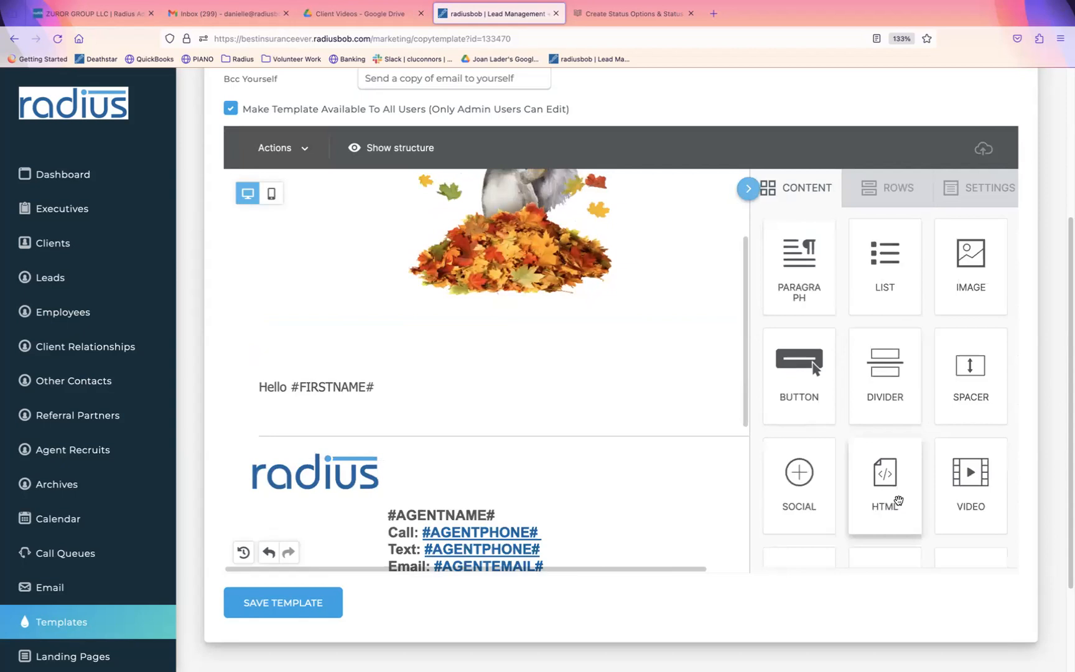
scroll(673, 423, "down", 1)
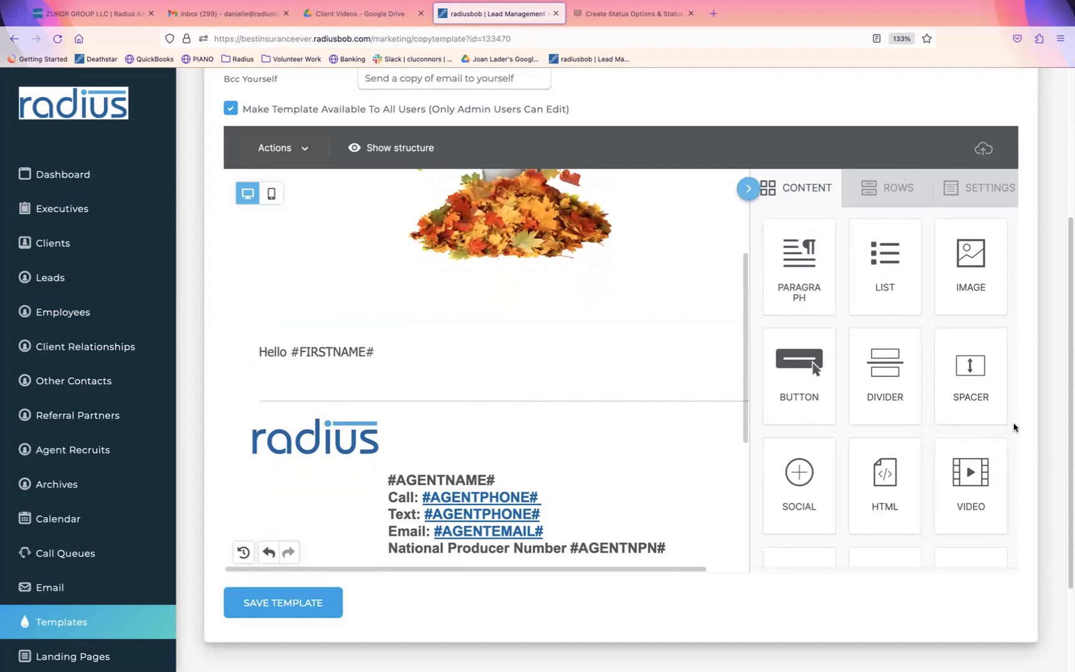
- Add a Giphy 'happy thanksgiving' sticker at 25% width, full width on mobile
scroll(702, 547, "down", 3)
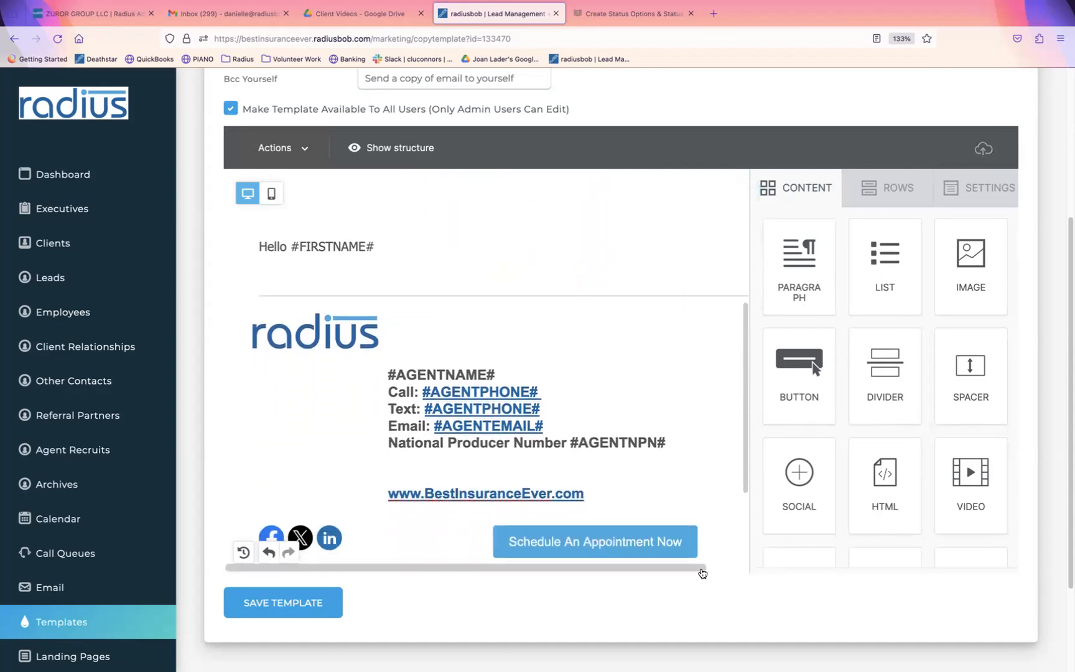
scroll(702, 567, "right", 2)
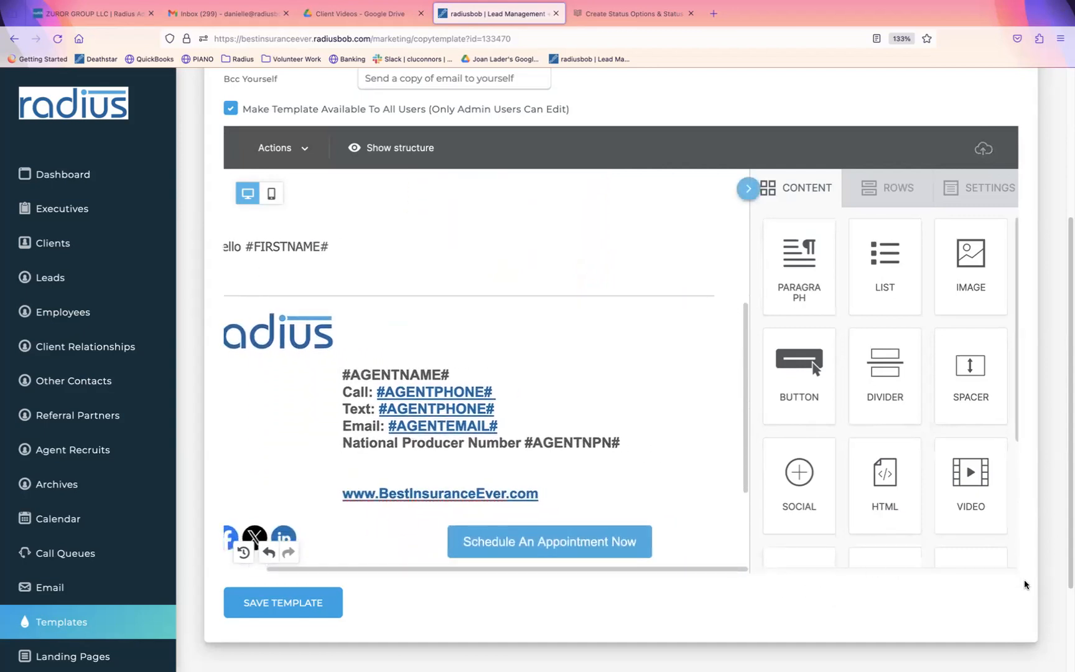
scroll(1016, 437, "down", 3)
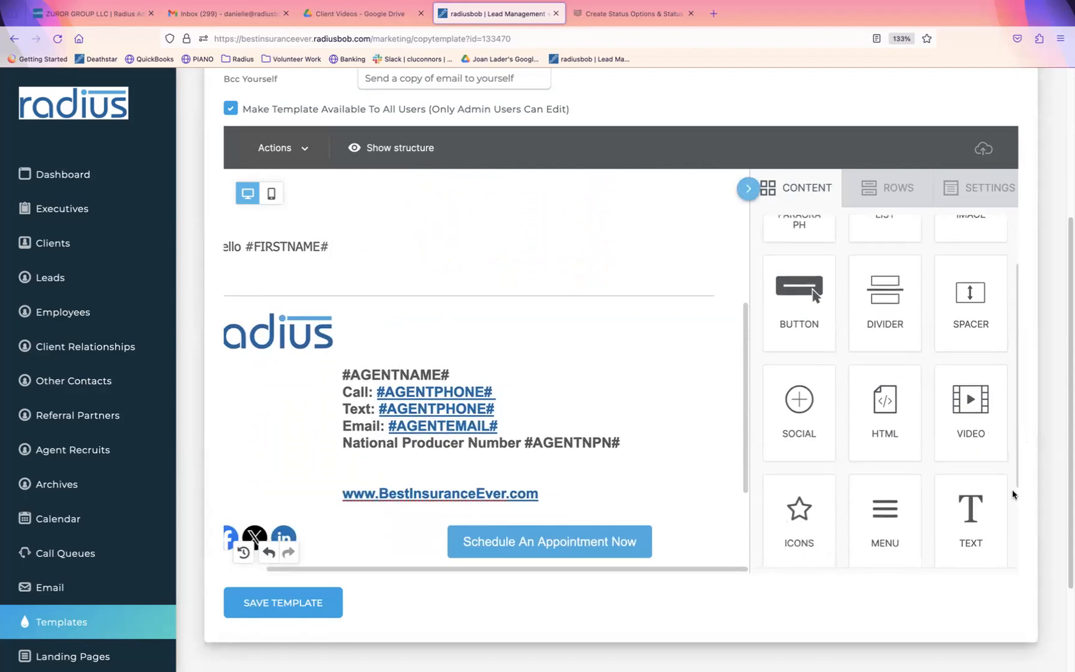
left_click_drag(885, 506, 594, 250)
left_click(485, 302)
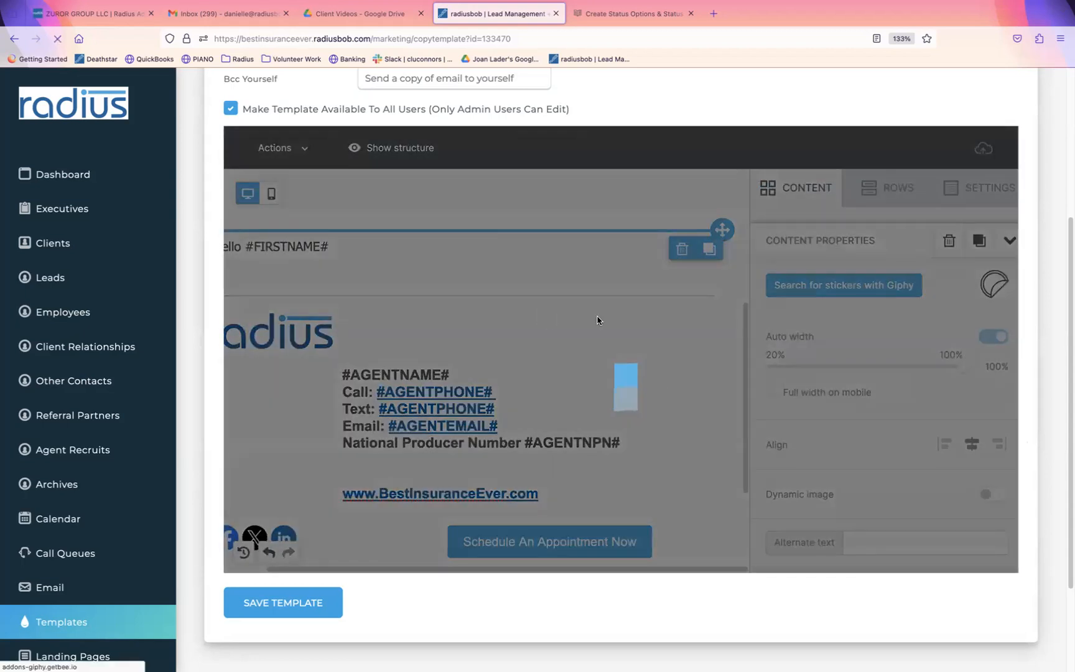
left_click(581, 192)
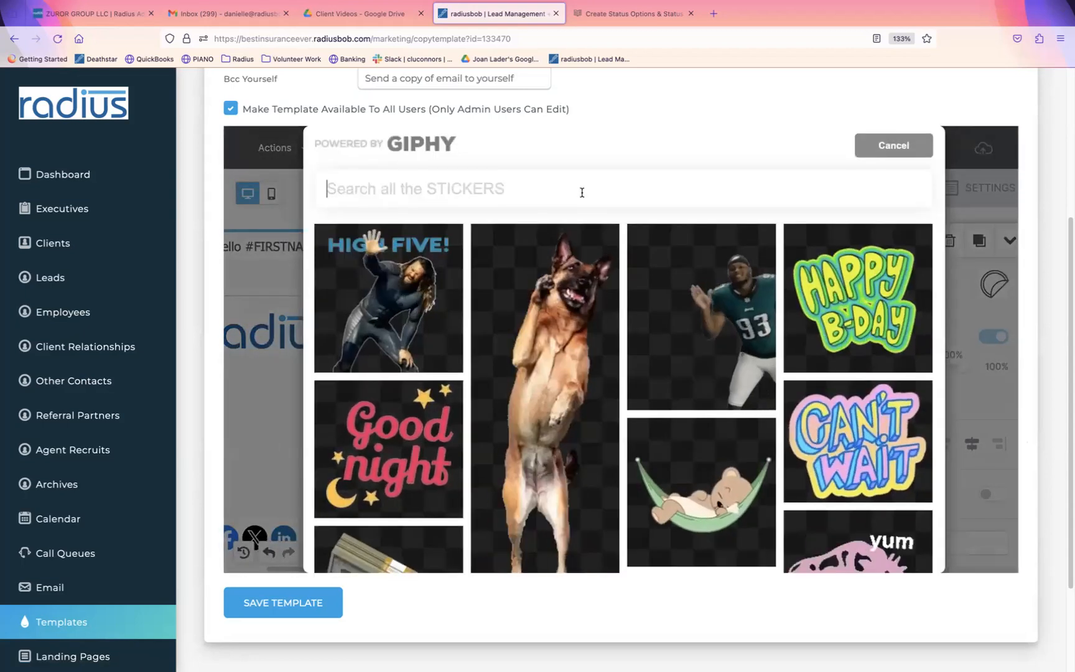
type("happy tha")
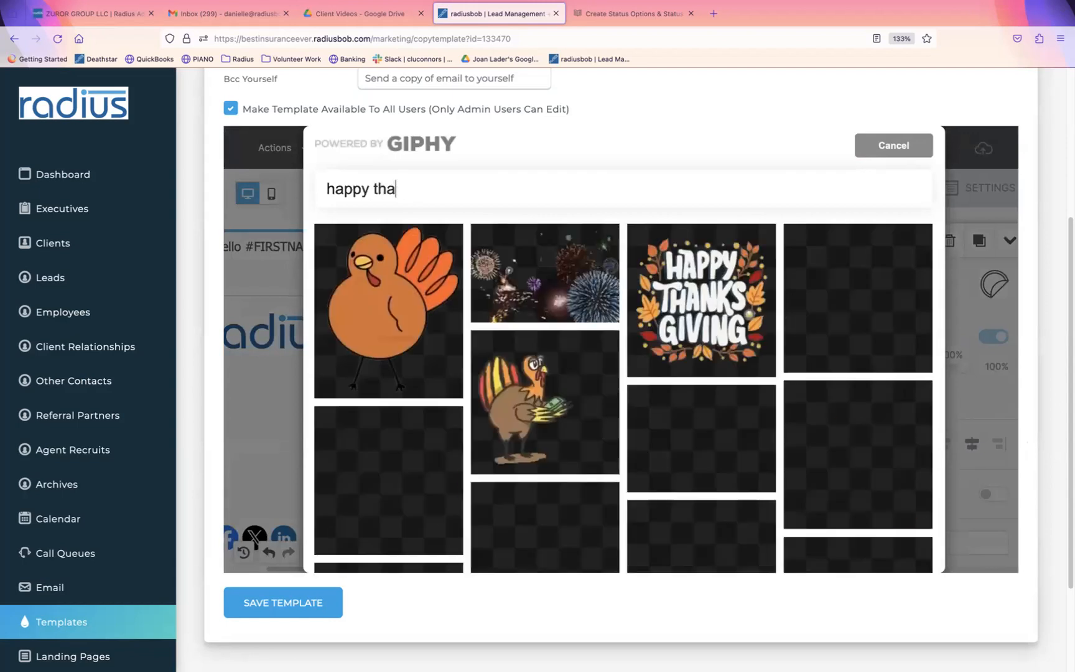
type("nksgiving")
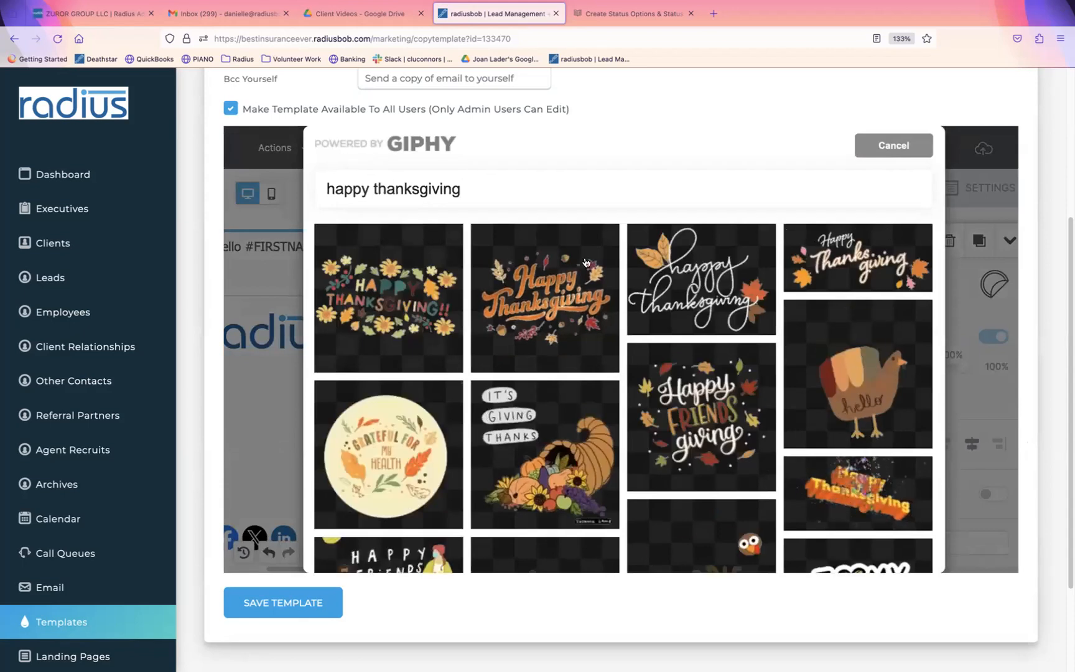
left_click(565, 290)
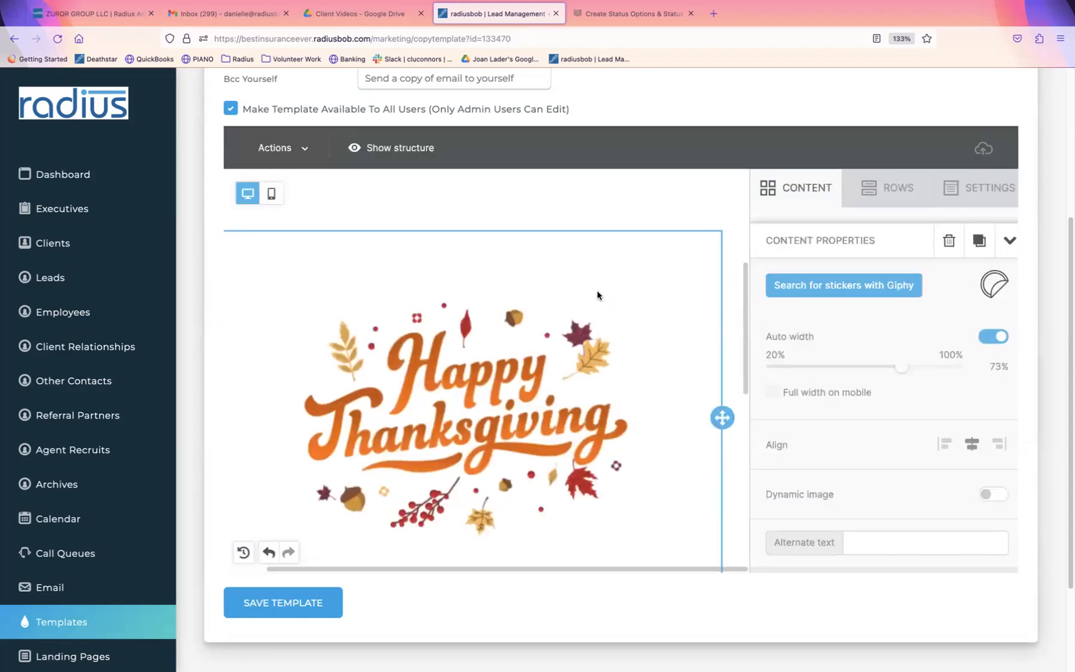
left_click(999, 338)
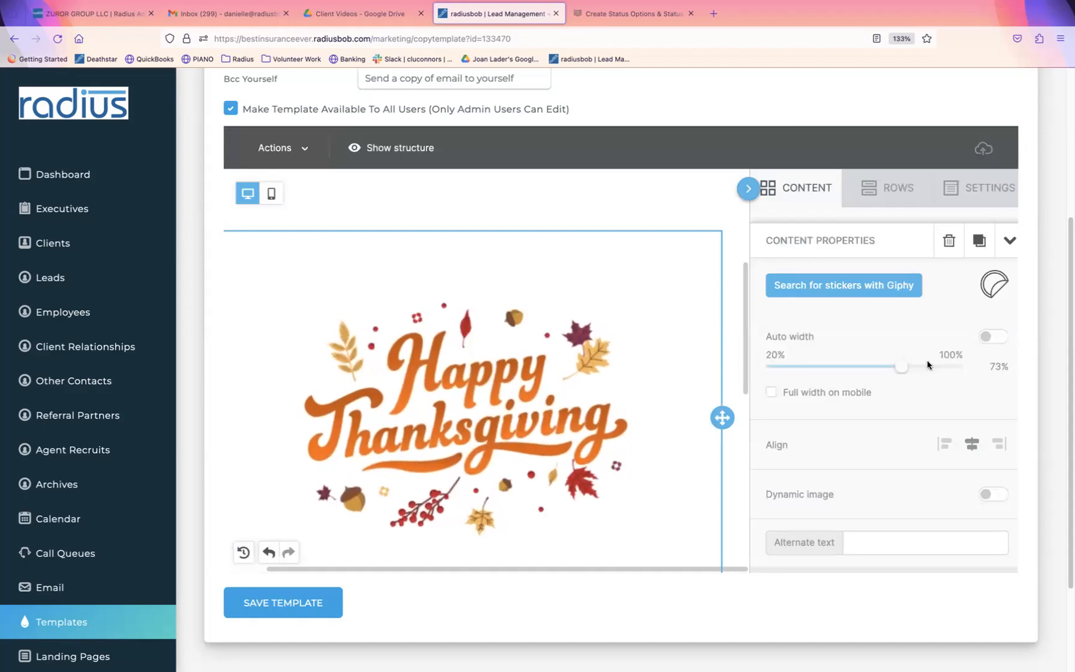
left_click_drag(902, 367, 784, 358)
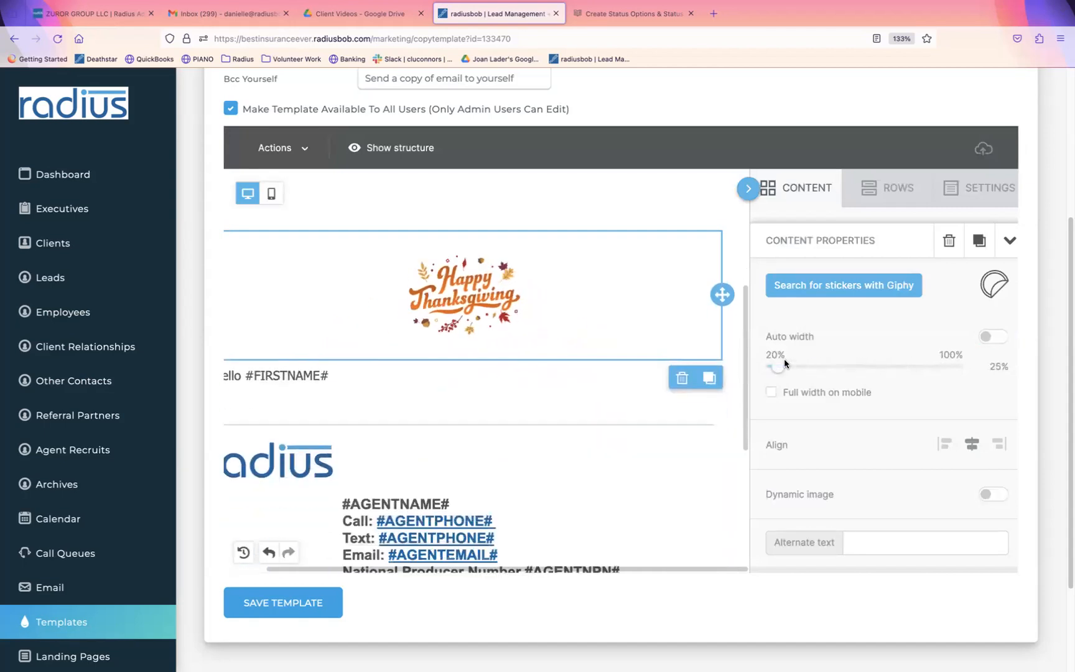
left_click(771, 392)
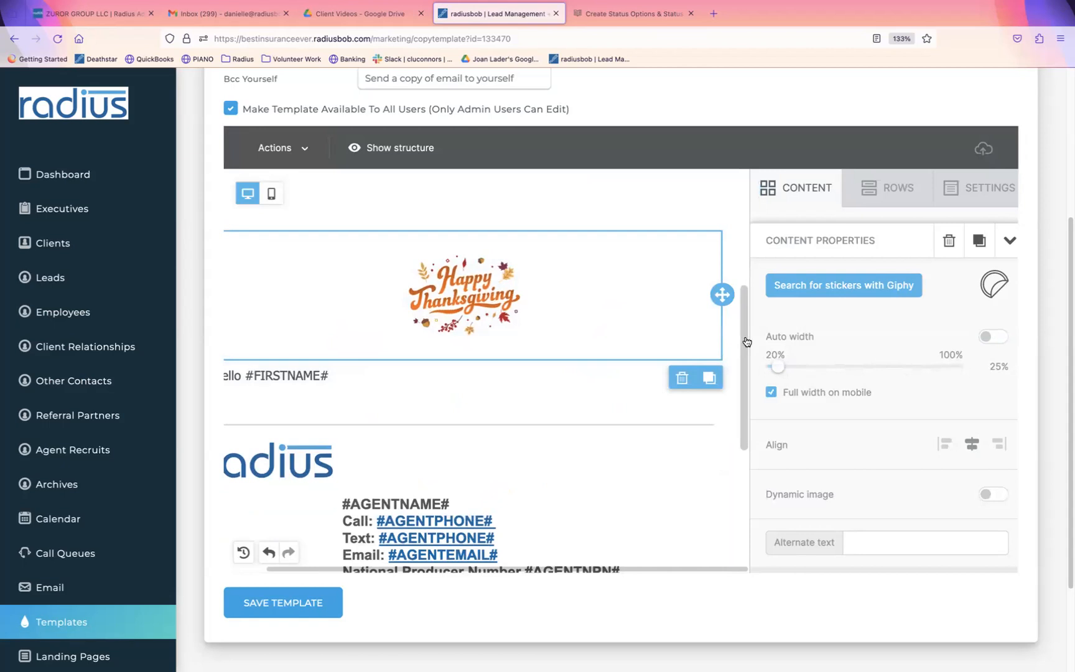
- Delete the empty text block beneath the squirrel image
scroll(732, 334, "up", 3)
left_click(603, 325)
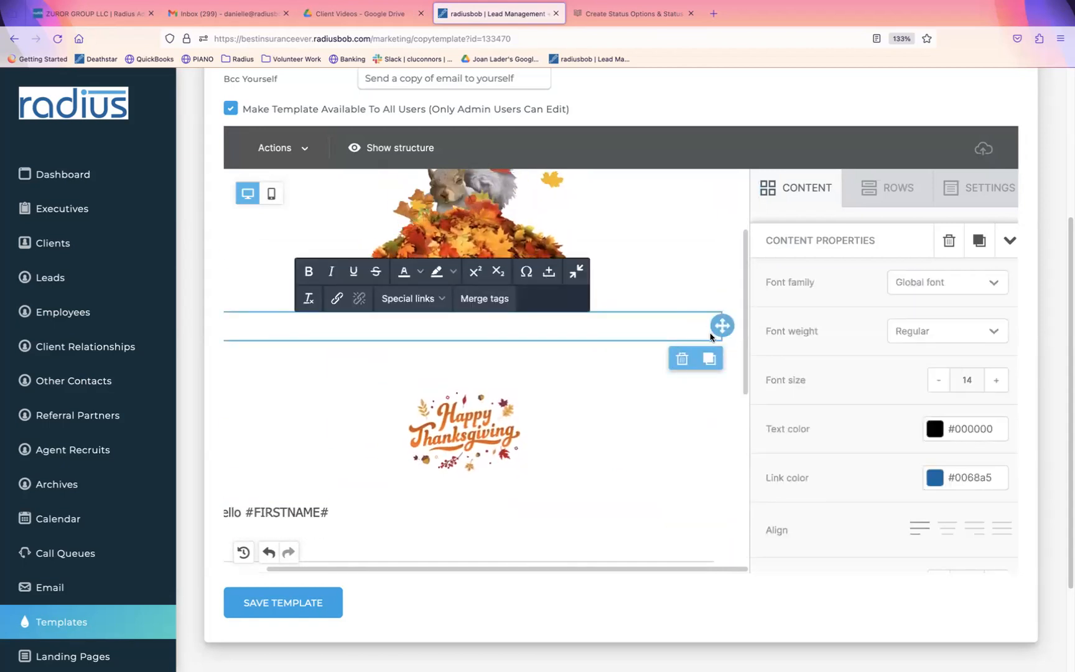
scroll(689, 339, "up", 2)
left_click(687, 337)
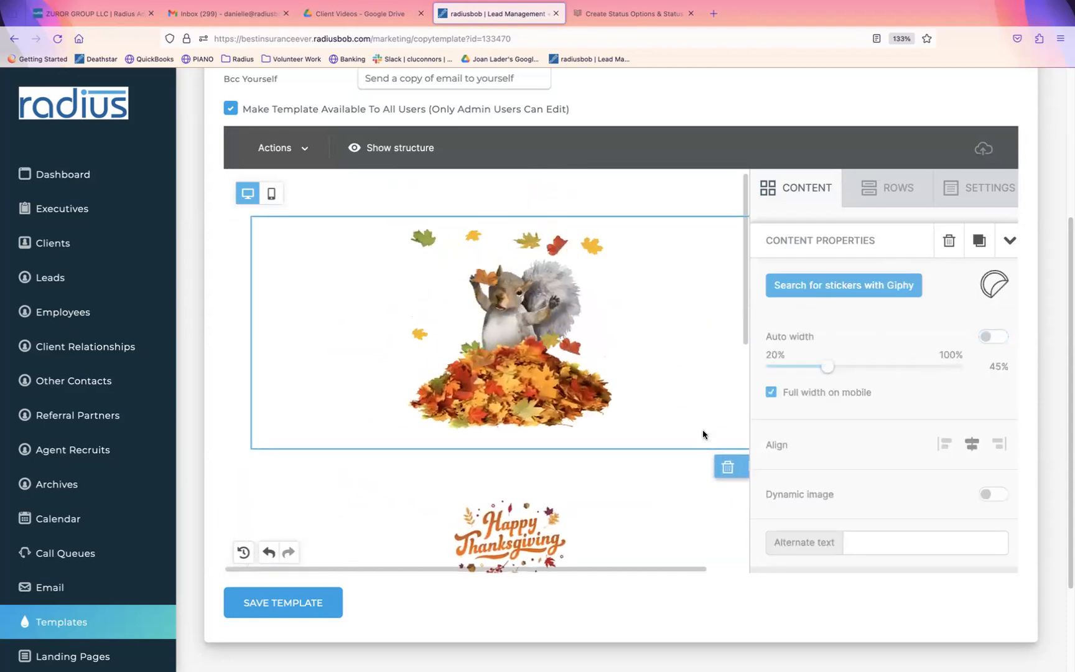
left_click(700, 464)
left_click(727, 494)
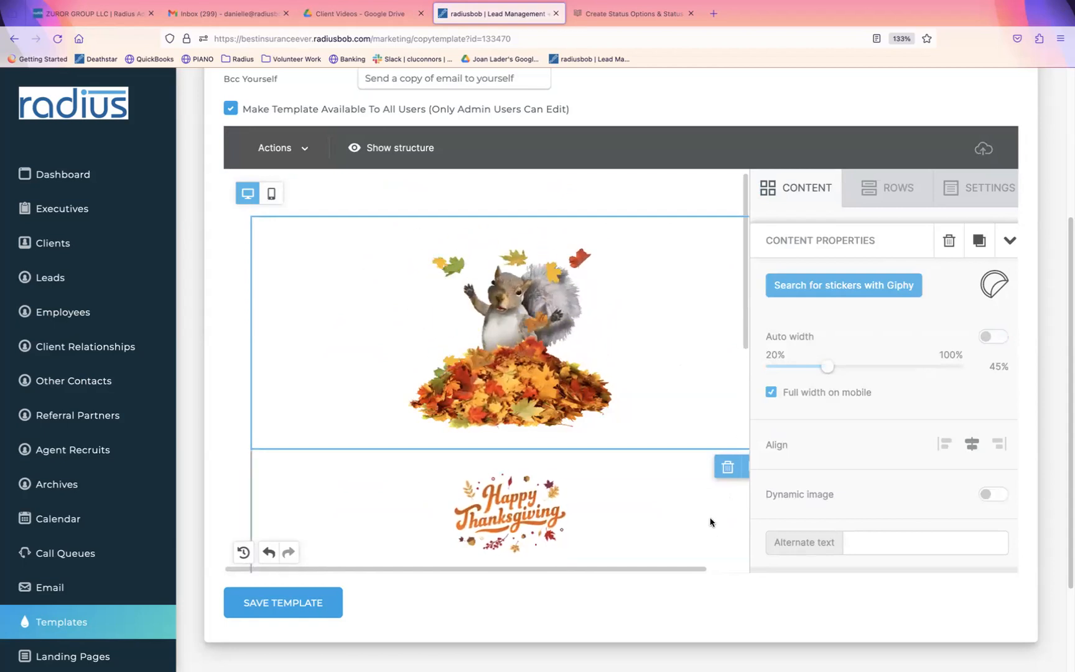
key("Down")
key("Down")
key("Down")
- Replace 'Hello' with 'Happy Thanksgiving,', add '!' after #FIRSTNAME#, and add the holiday wish line below
key("Up")
scroll(628, 560, "up", 1)
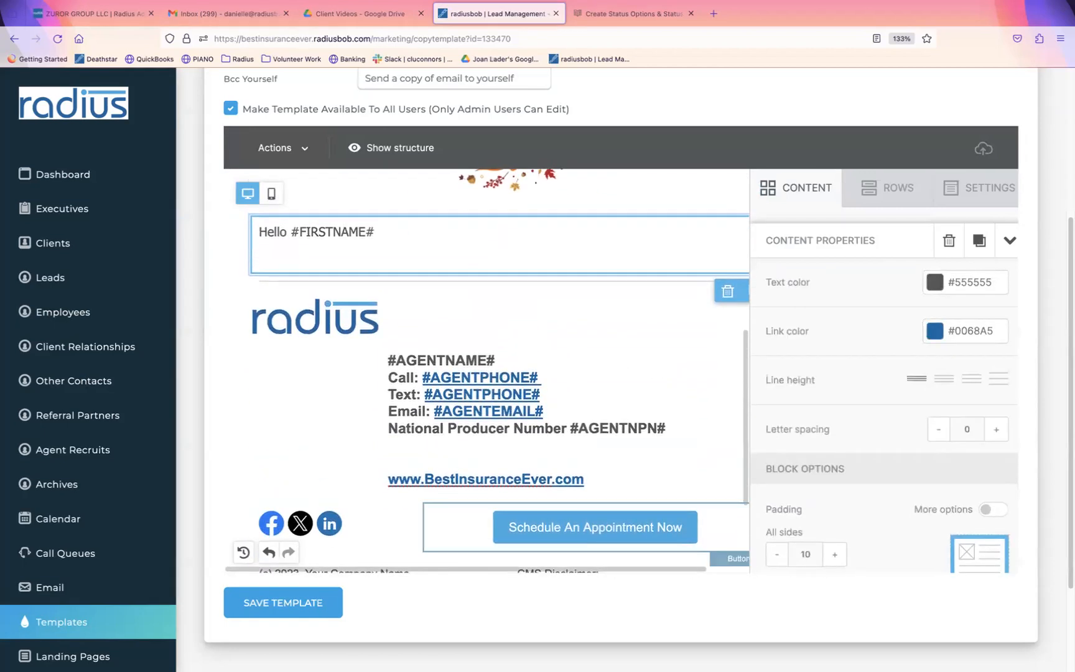
left_click(492, 228)
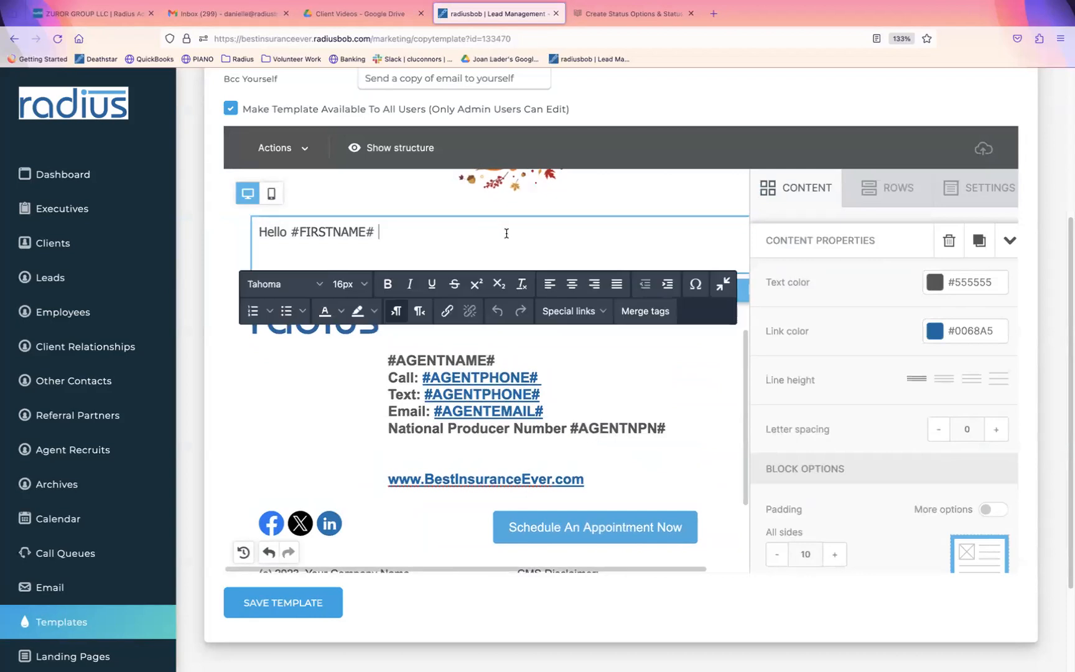
left_click_drag(291, 233, 266, 232)
type("appy Thanksgivin")
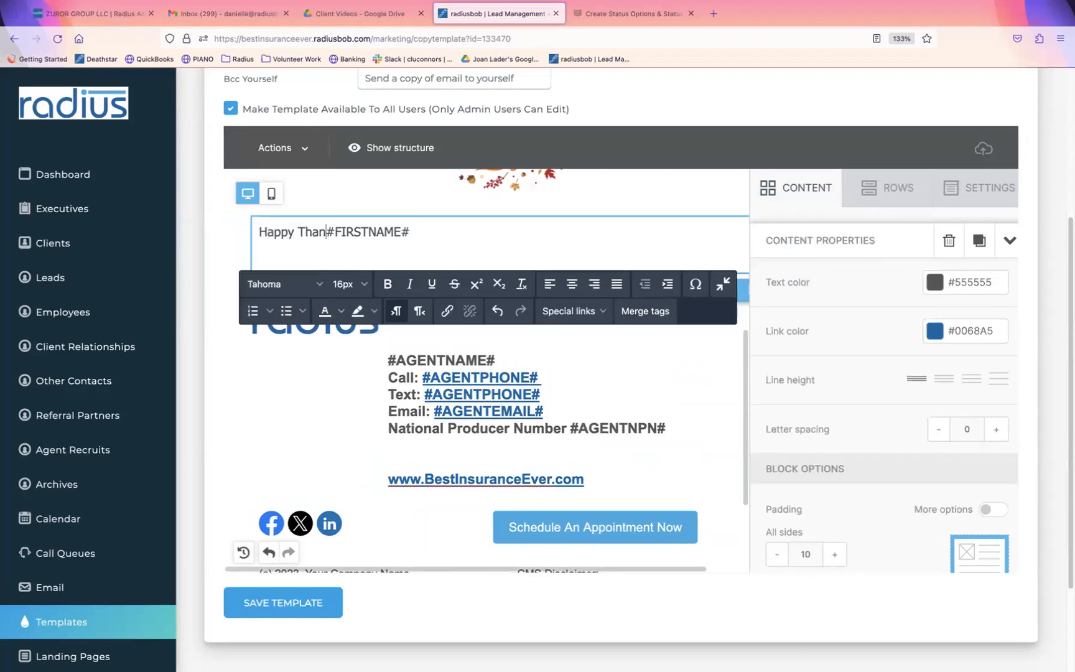
type("g,")
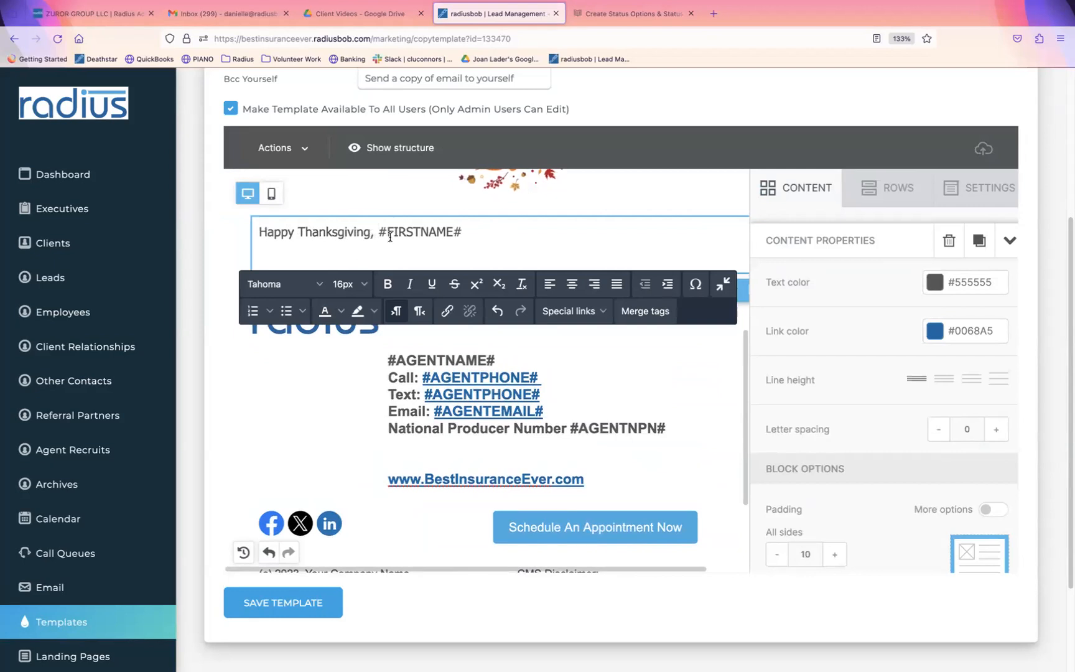
left_click(484, 231)
type("!")
key("Return")
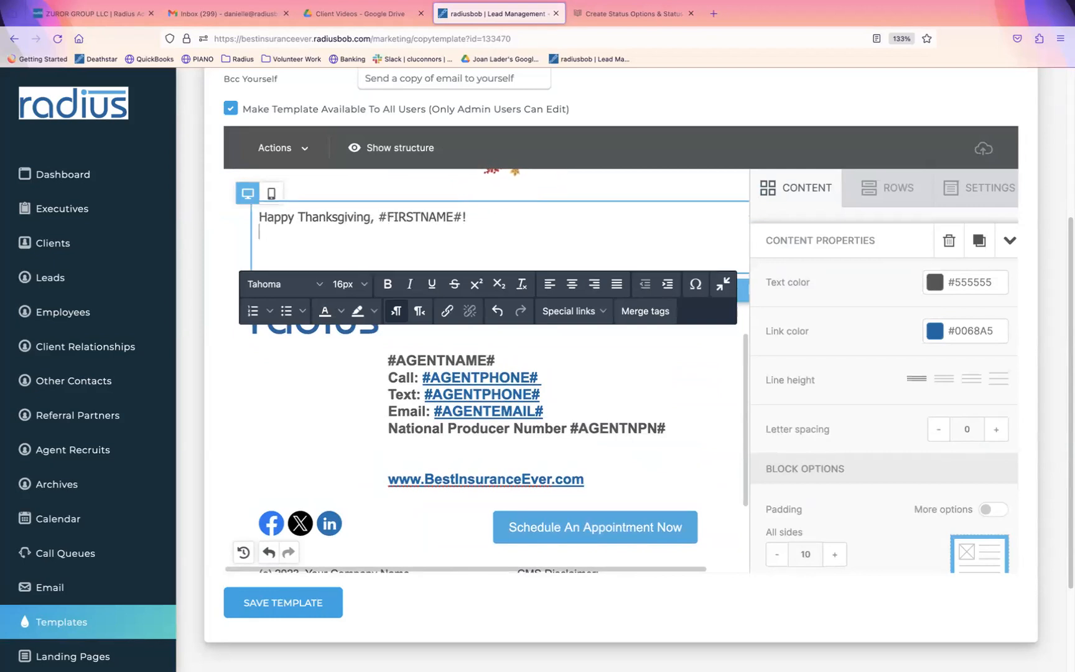
type("Wo")
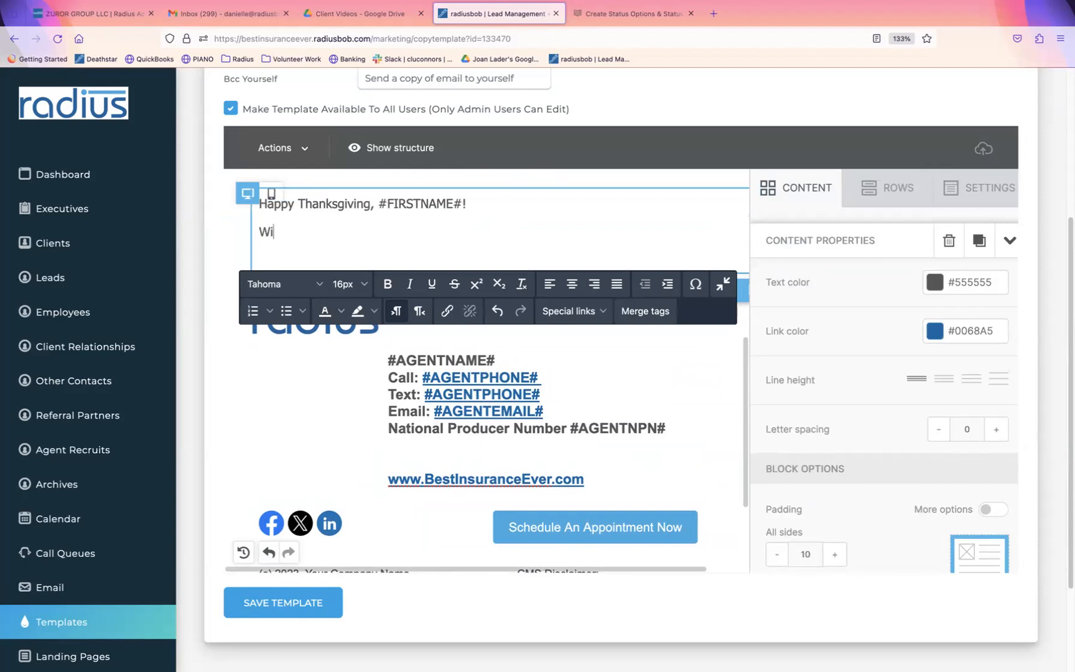
type("shing you & your family a wond")
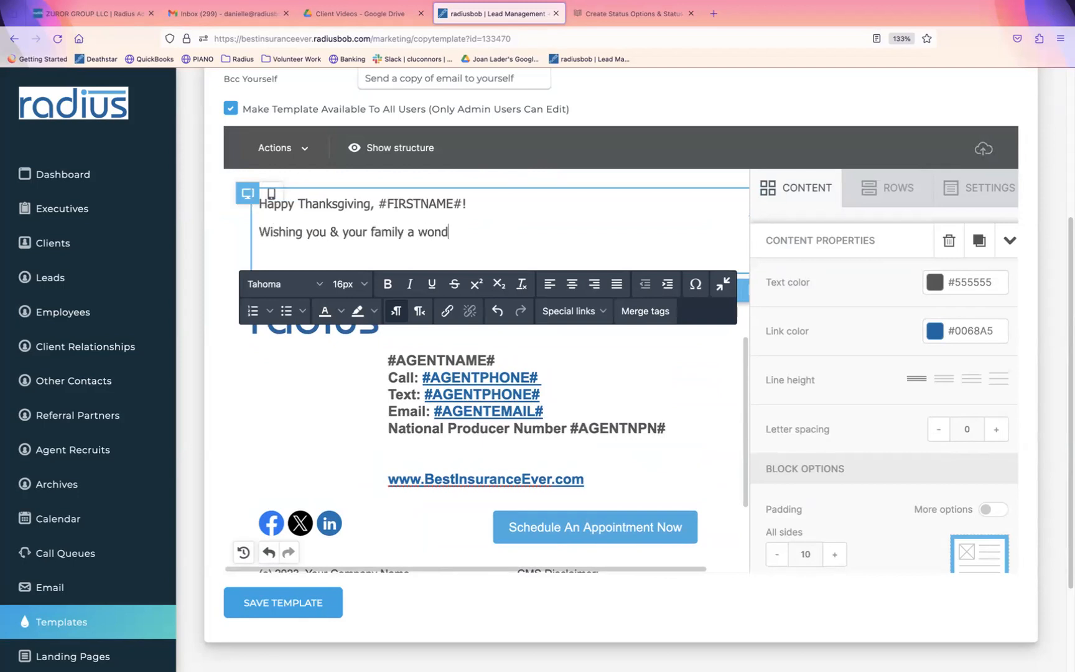
type("erful holiday season.")
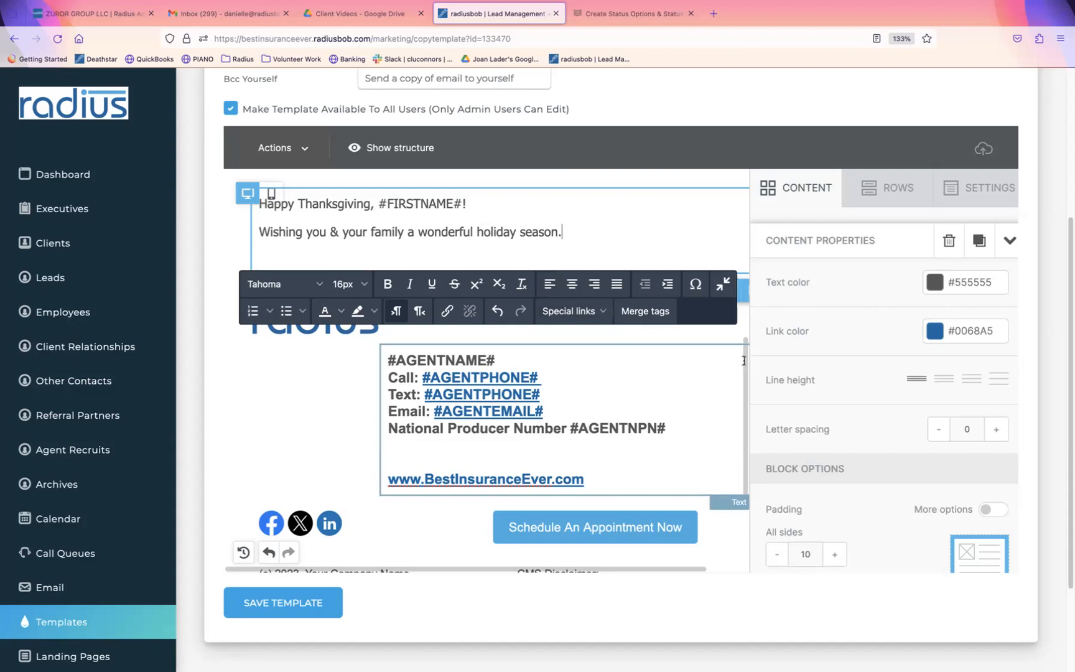
left_click(319, 343)
left_click(345, 333)
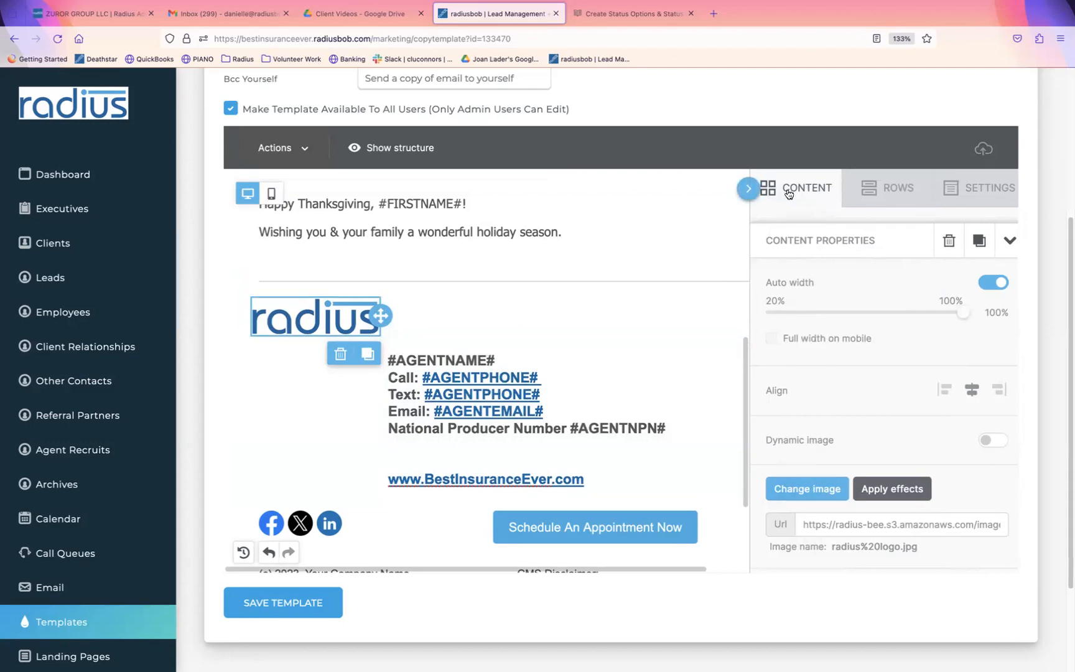
- Swap the signature logo for the captain-america shield image from the myfiles folder
left_click(803, 488)
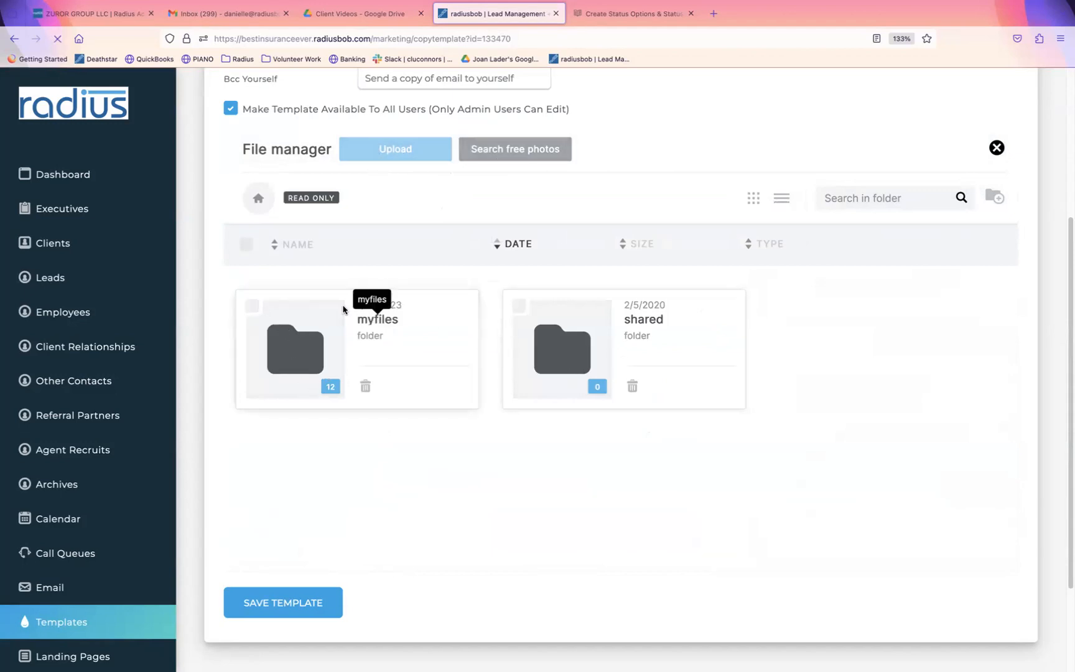
left_click(303, 347)
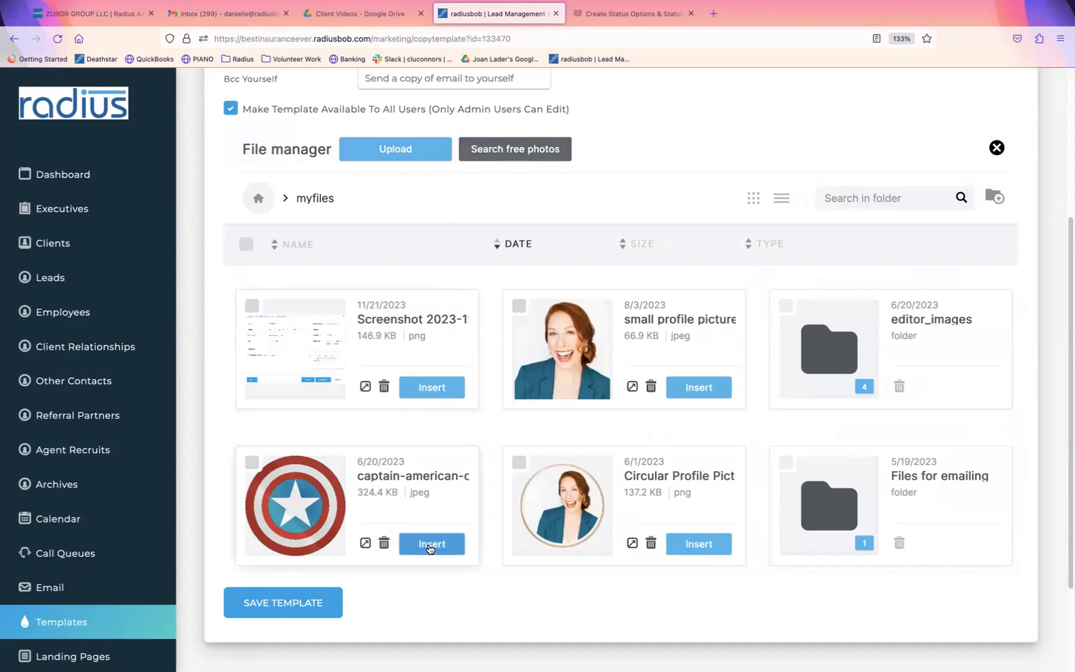
left_click(429, 543)
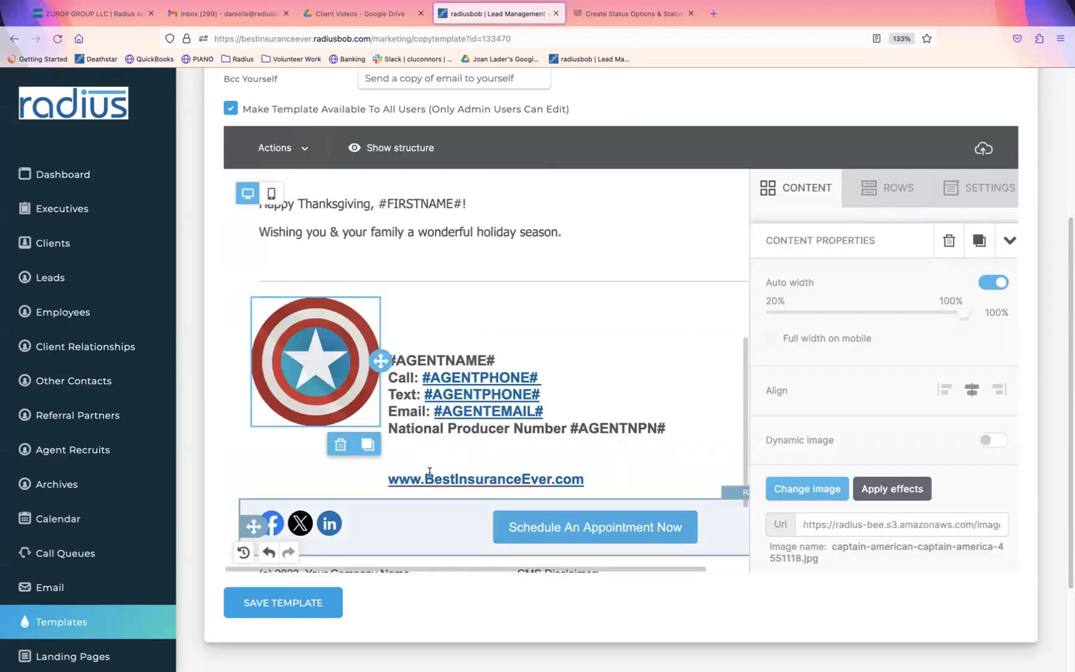
- Delete the empty spacer block beside the agent details
left_click(482, 326)
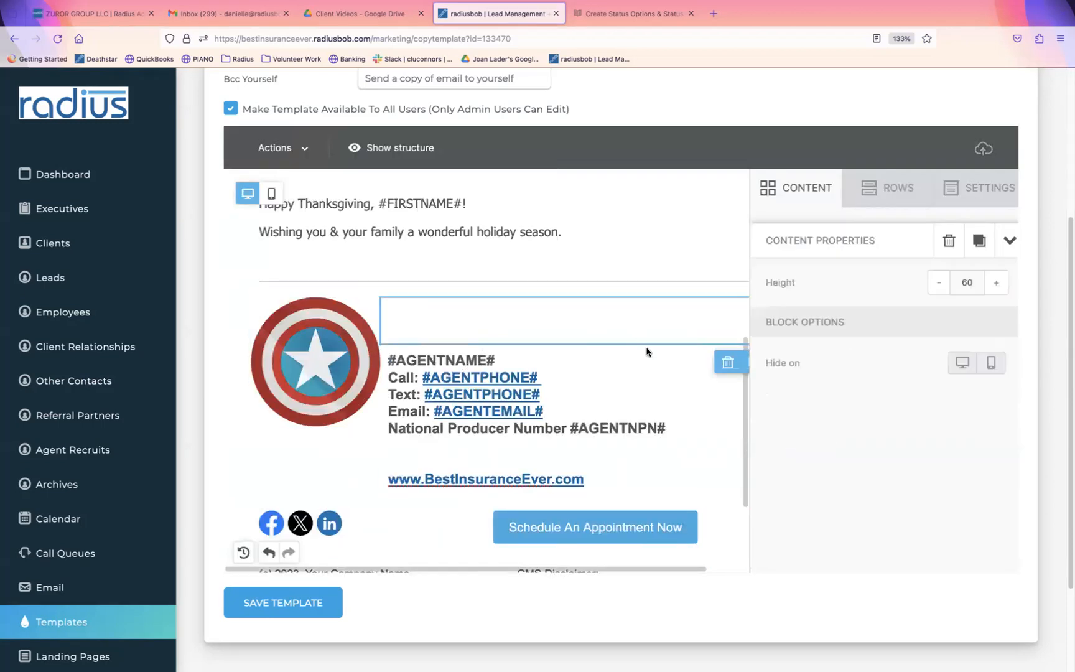
left_click(729, 363)
scroll(681, 339, "down", 2)
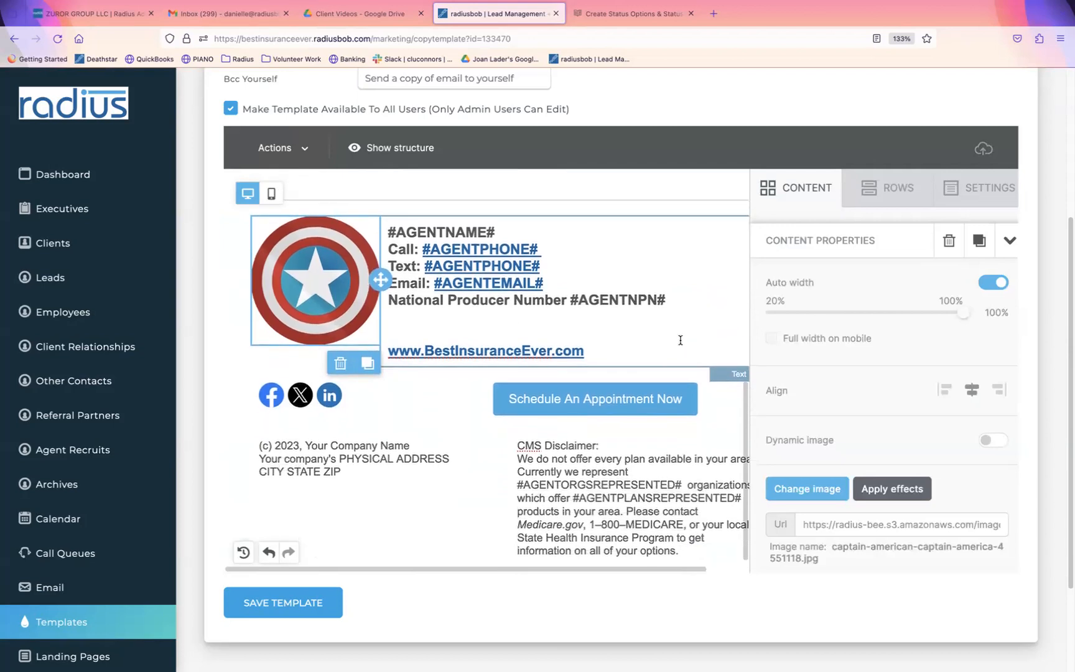
- Replace the footer's 'Your Company Name' and address with Best Insurance Ever, 1 N Maple Dr, Beverly Hills CA. 90210
left_click_drag(598, 350, 390, 347)
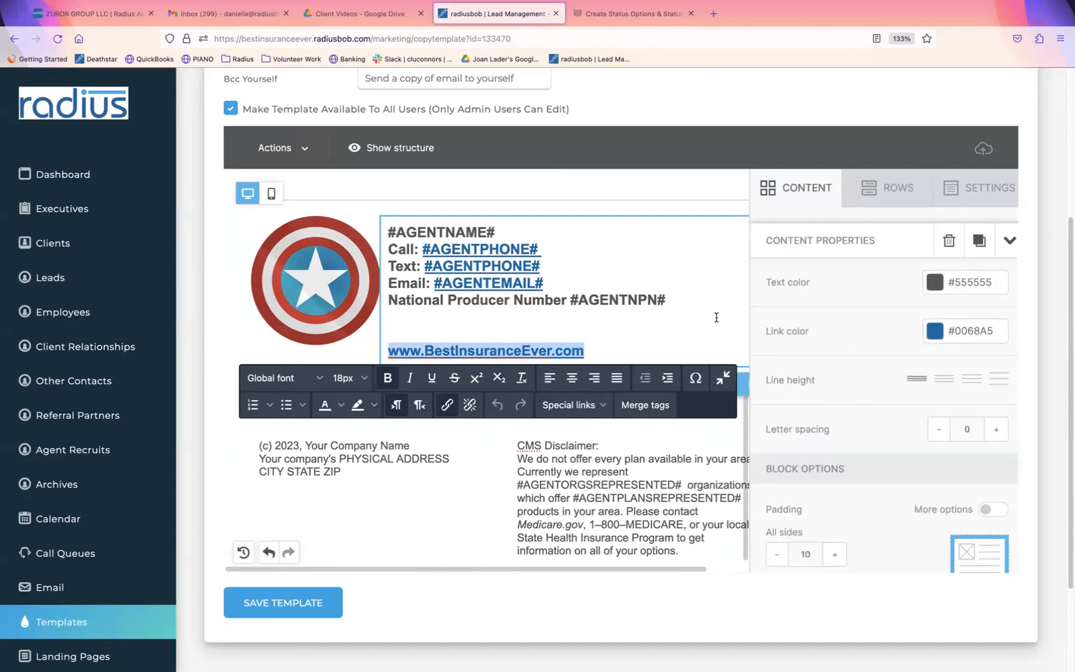
left_click(334, 456)
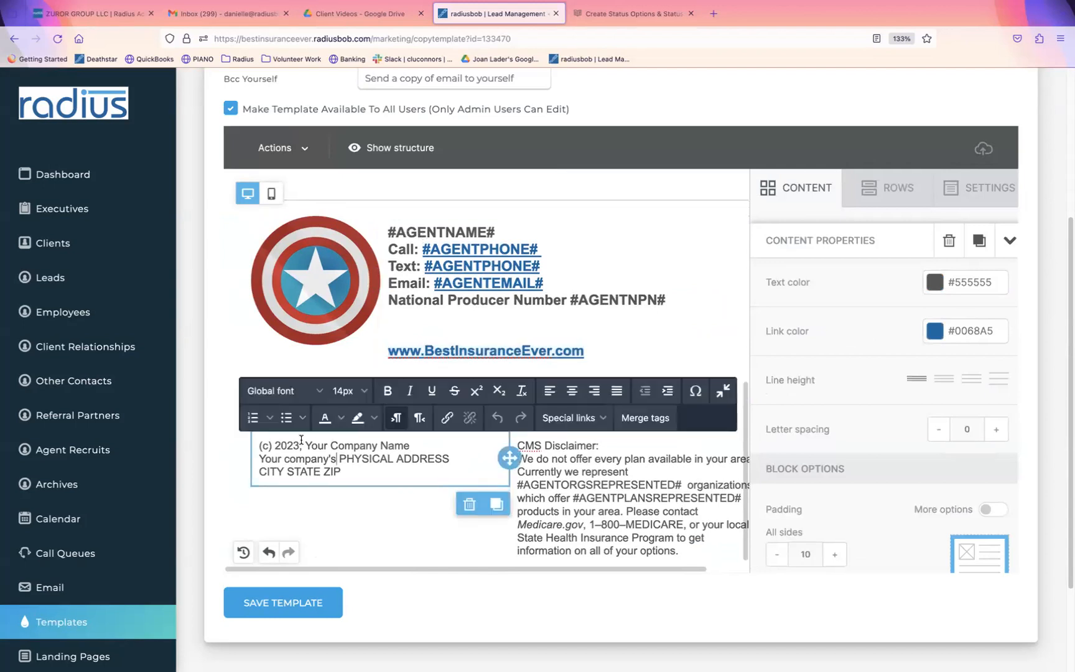
left_click_drag(306, 445, 417, 448)
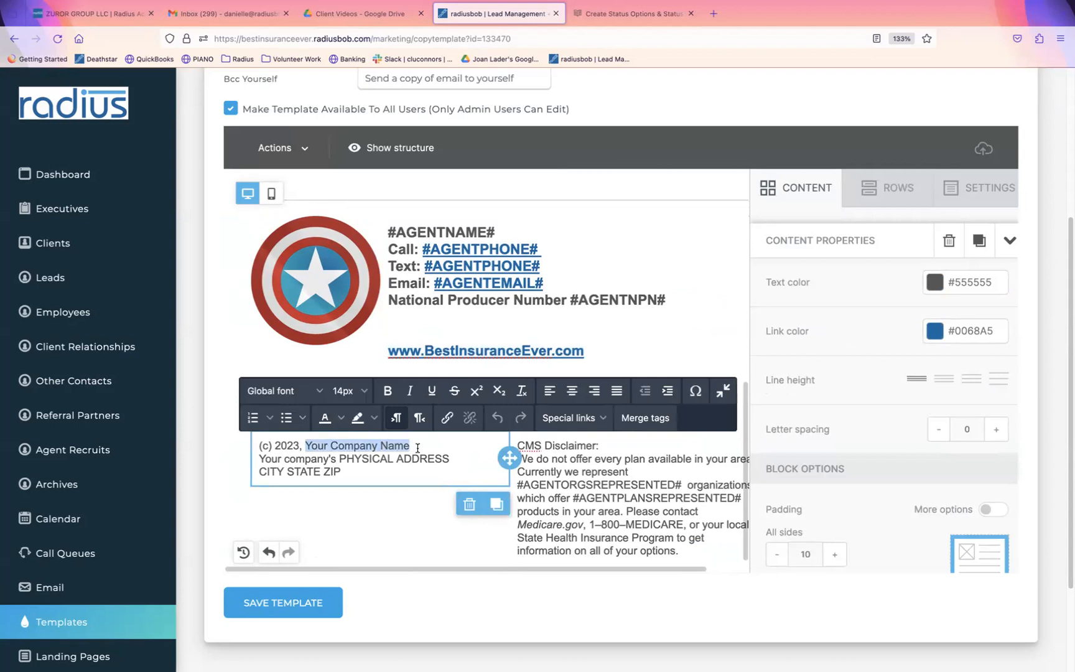
type("Best Ins")
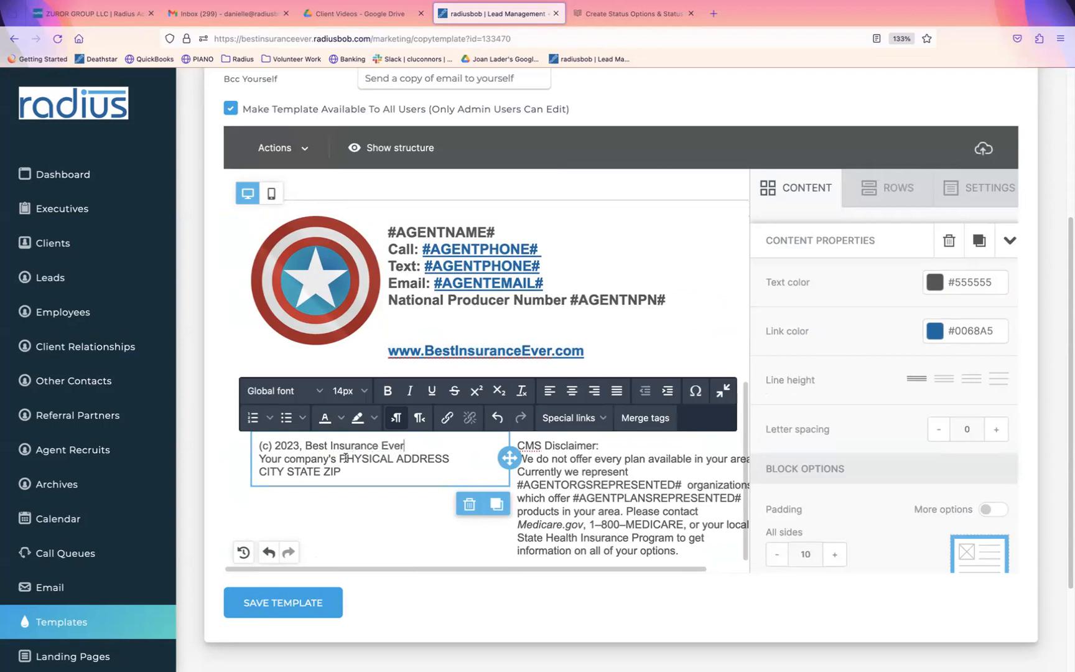
left_click_drag(351, 474, 258, 461)
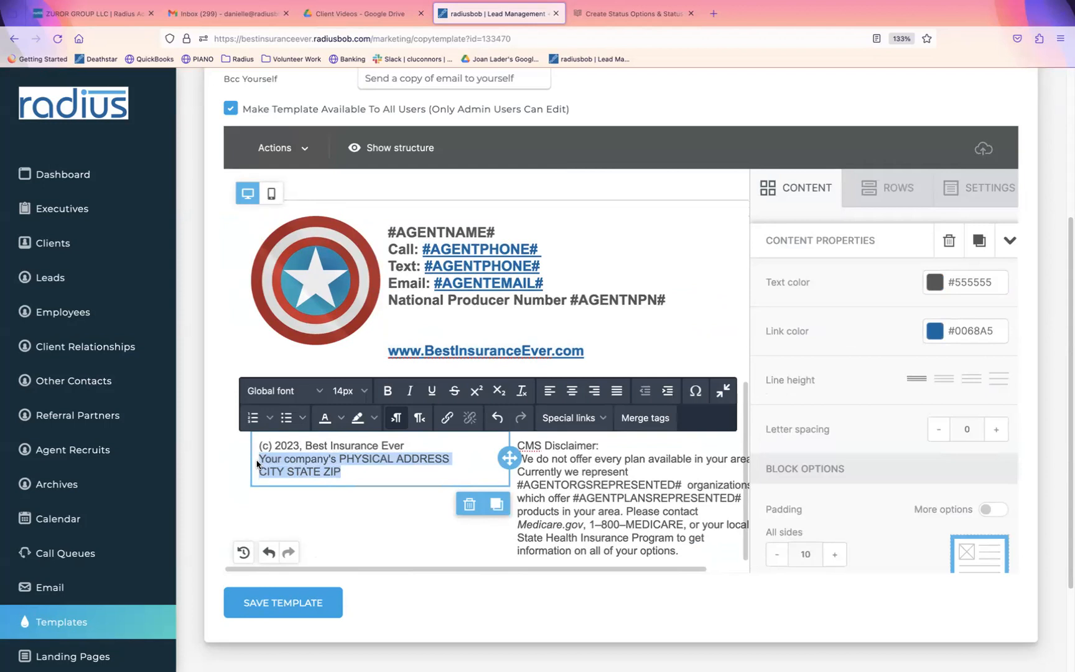
type("1 N Maple Dr")
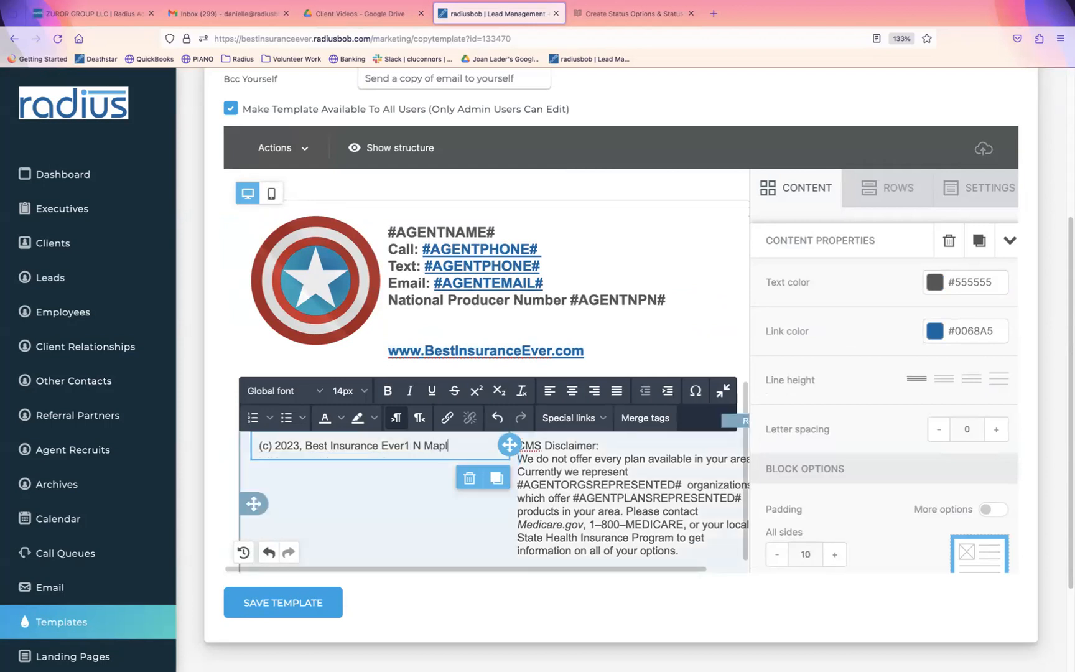
left_click(405, 446)
key("Return")
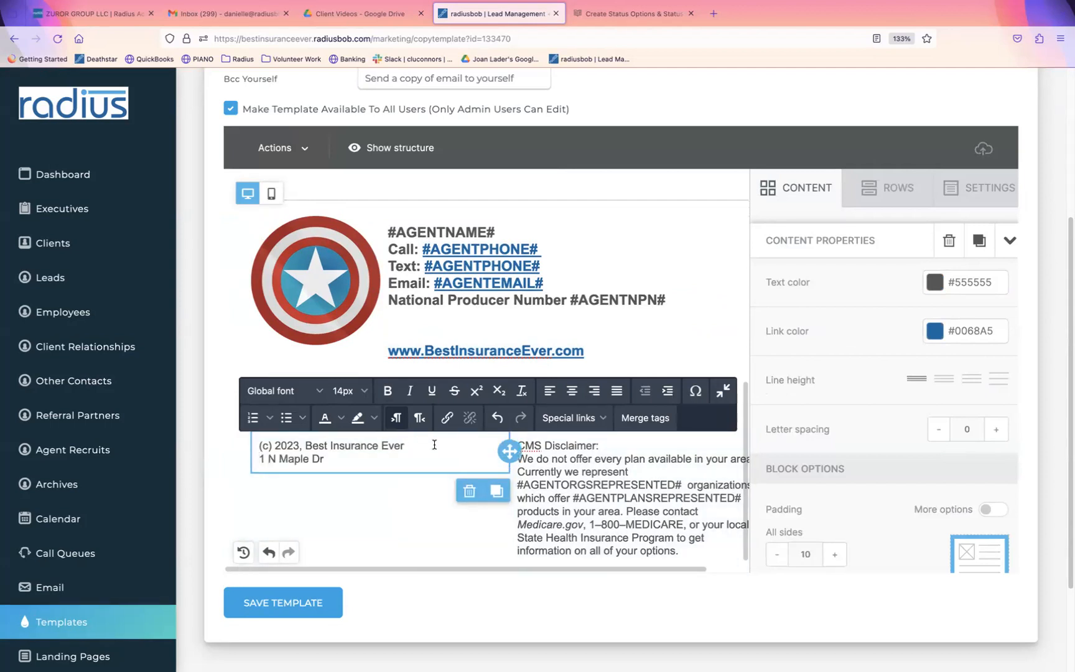
key("Return")
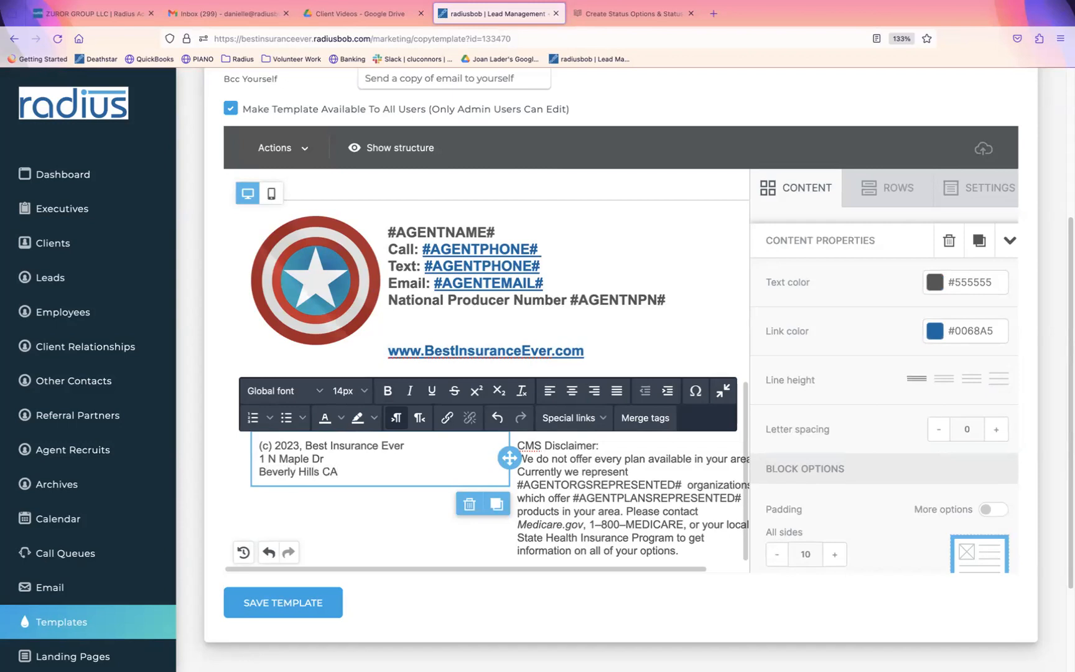
left_click(583, 445)
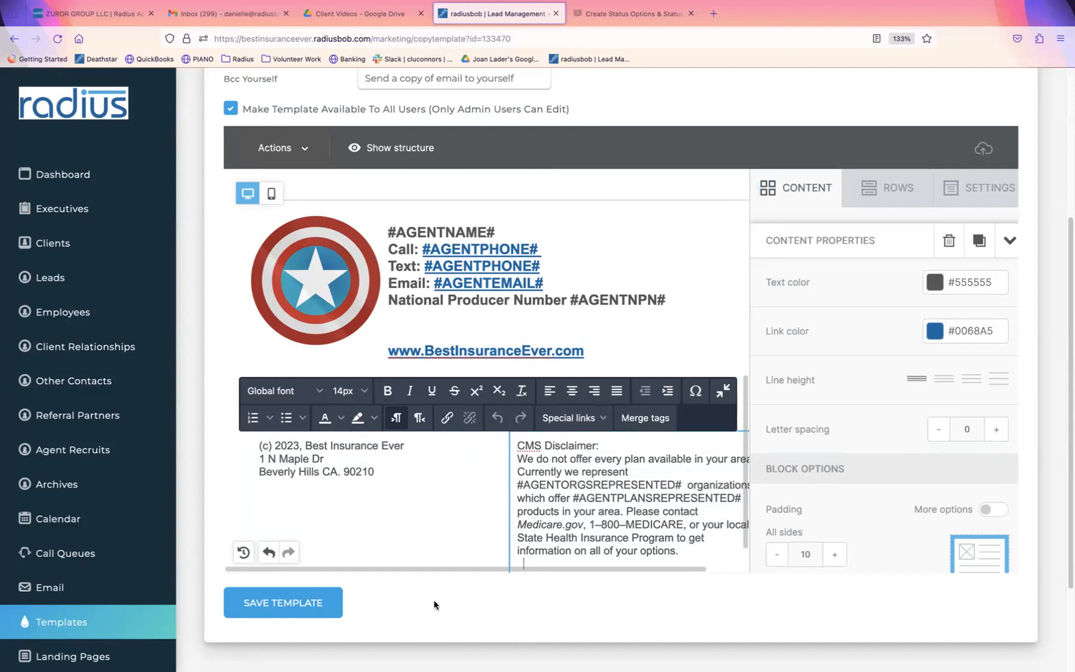
- Save the template, then reopen Thanksgiving Email by filtering the template list for 'thank'
left_click(276, 609)
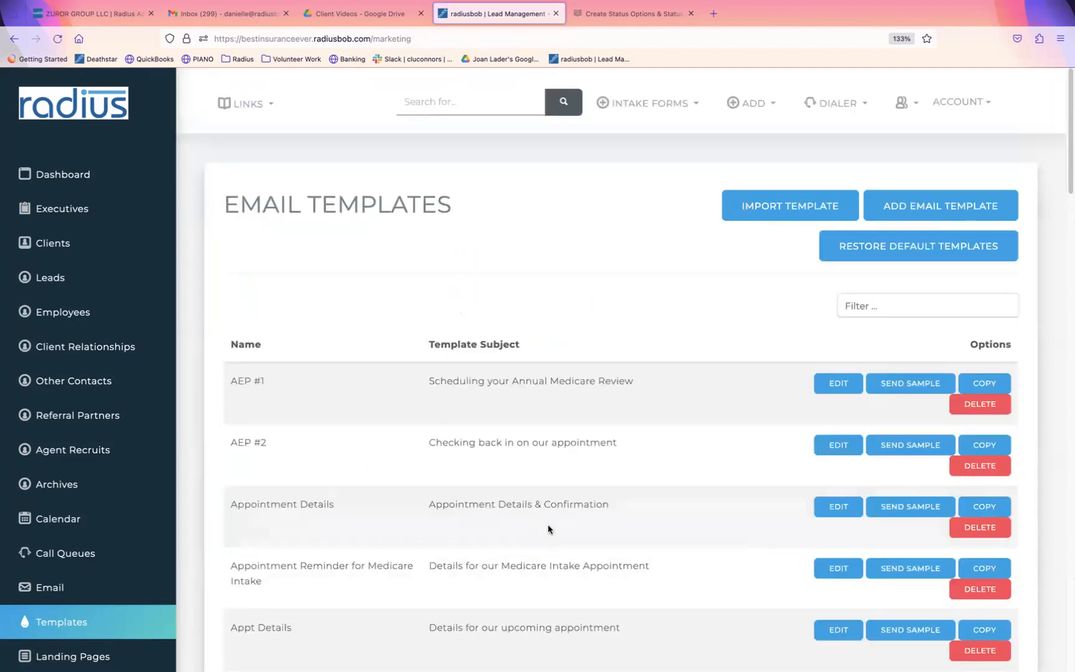
left_click(886, 295)
type("thank")
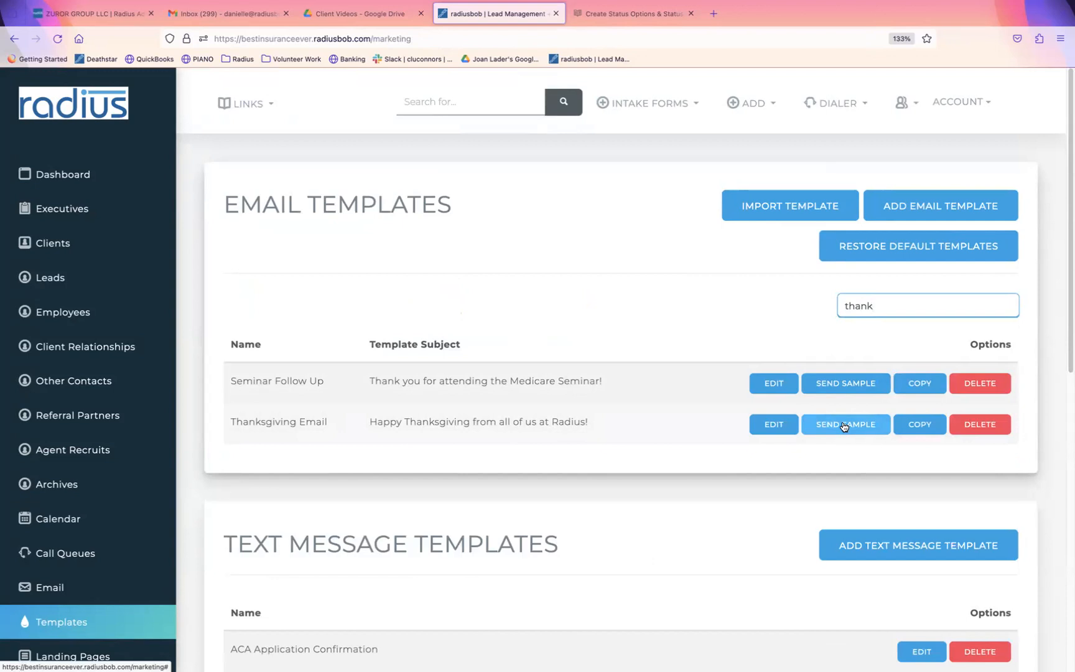
left_click(781, 425)
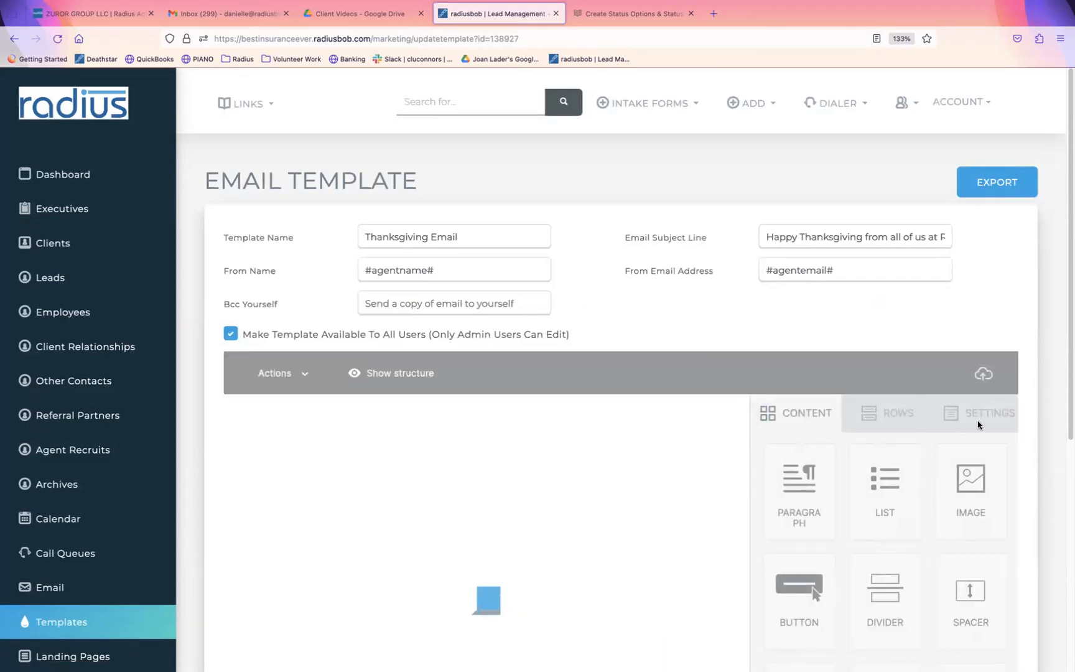
- Widen the email content area to 855px, centre it, and save the template
left_click(978, 423)
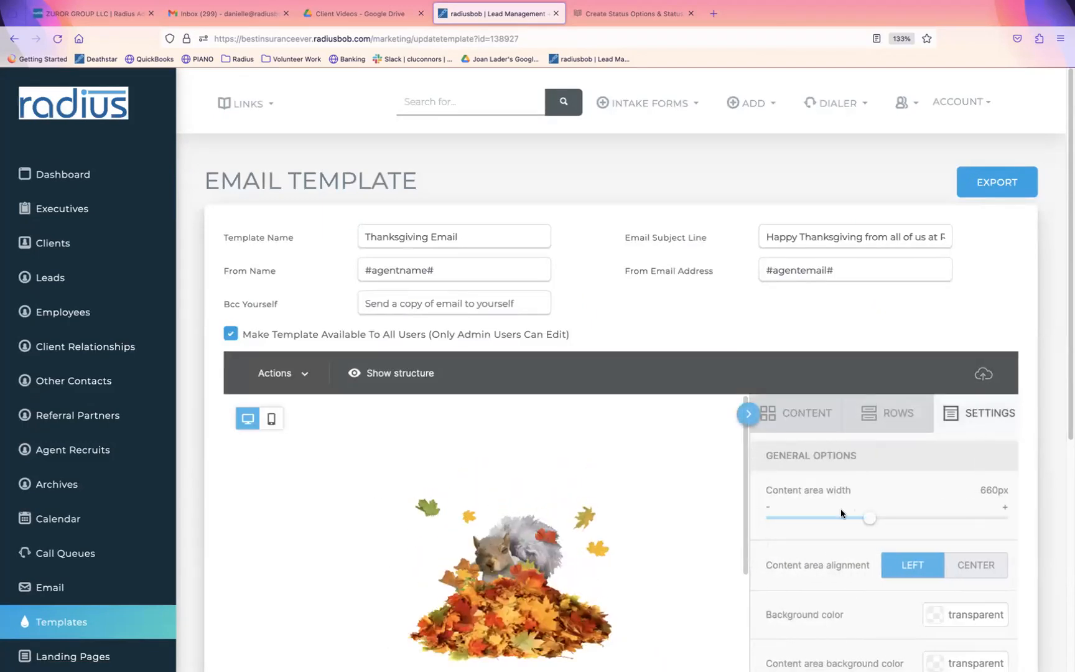
left_click_drag(869, 518, 982, 521)
scroll(1063, 528, "down", 3)
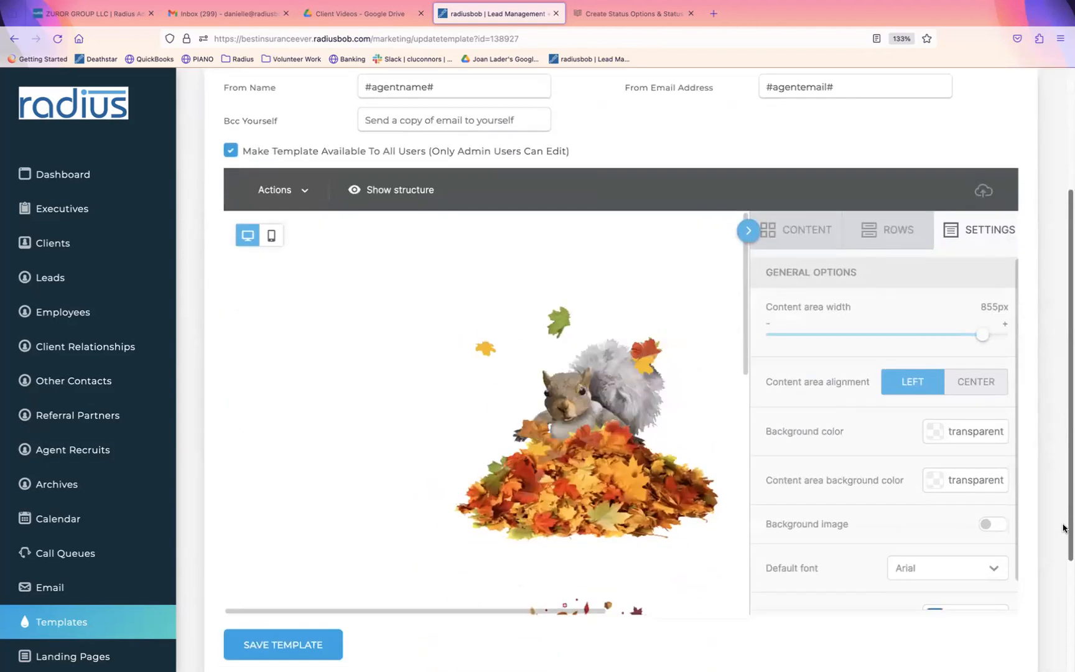
left_click(977, 383)
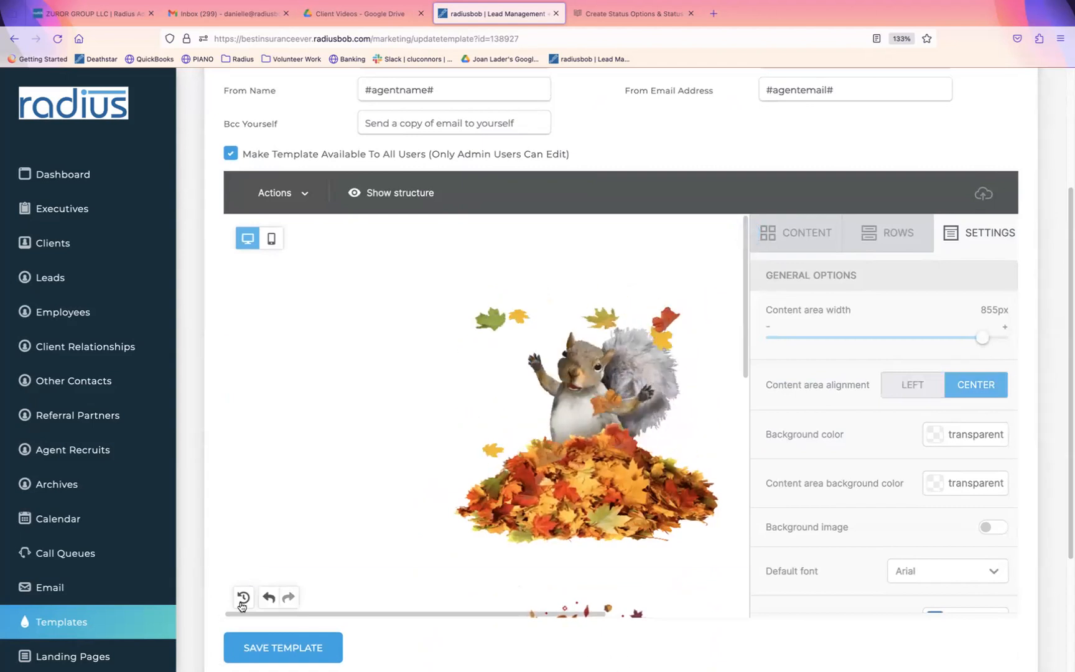
left_click(283, 648)
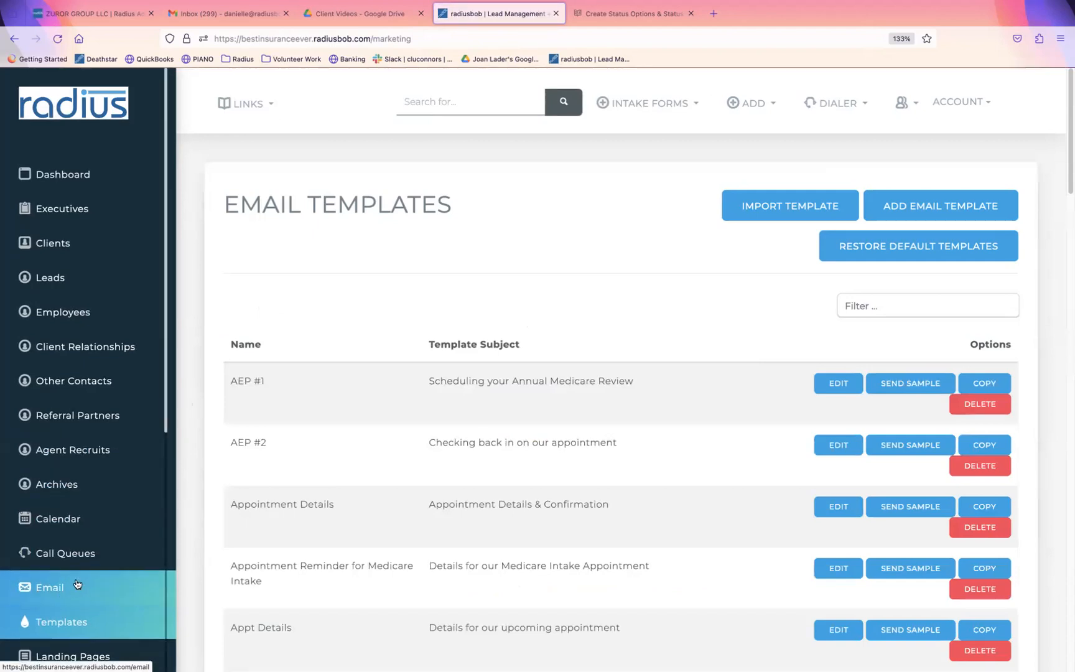
left_click_drag(166, 397, 166, 410)
scroll(165, 501, "down", 1)
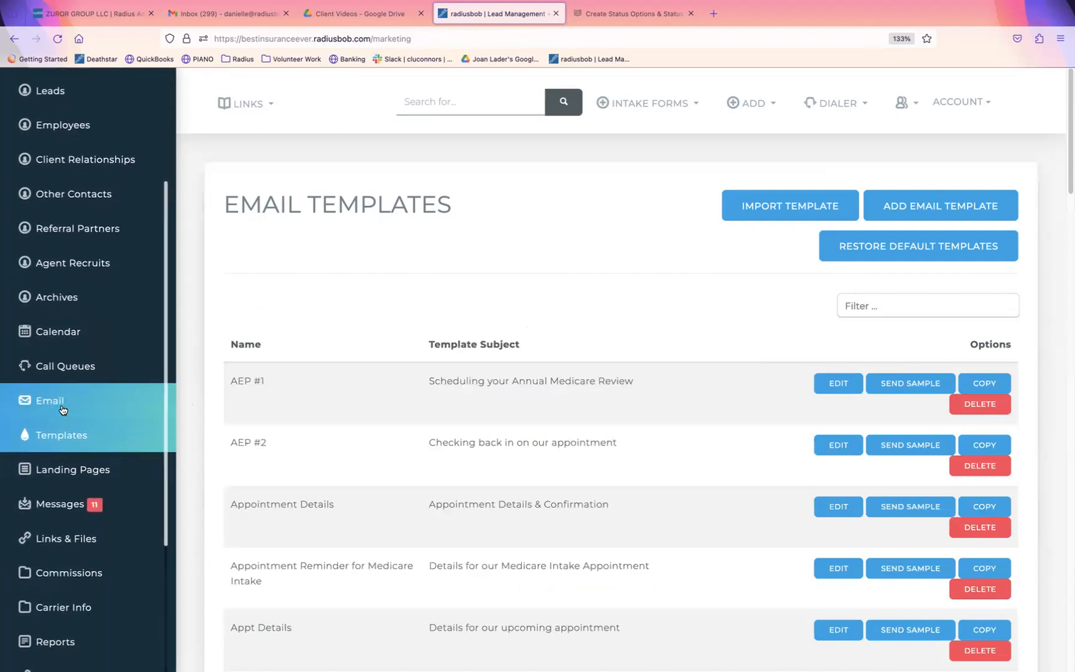
- On the Mass Emails page, choose Leads, Client and Employees as the recipient record types
left_click(46, 402)
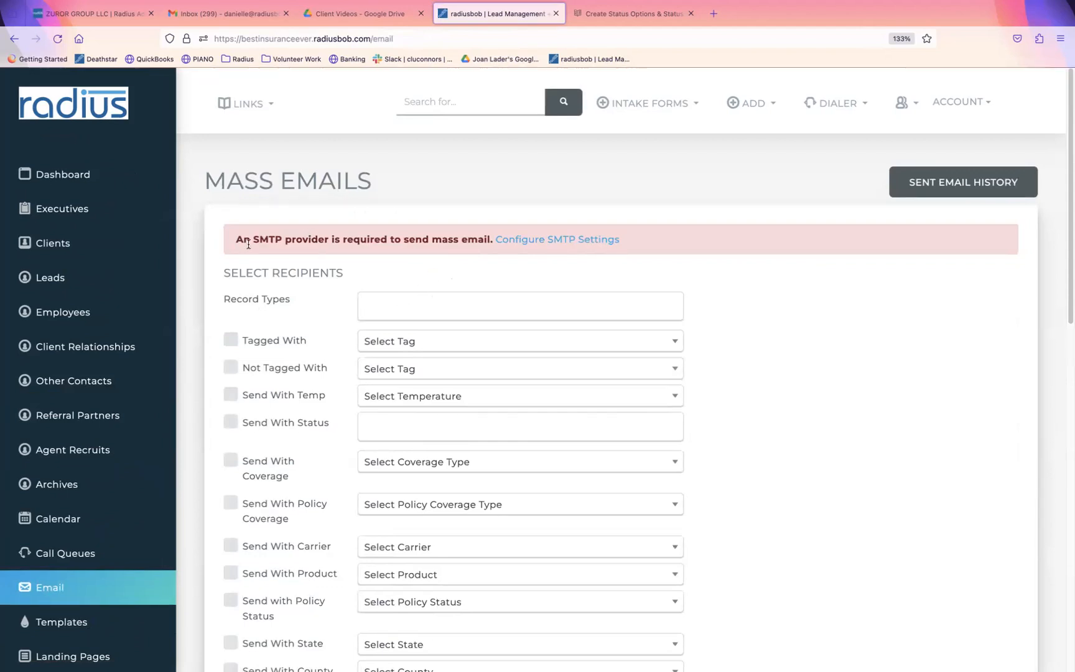
left_click_drag(234, 239, 647, 249)
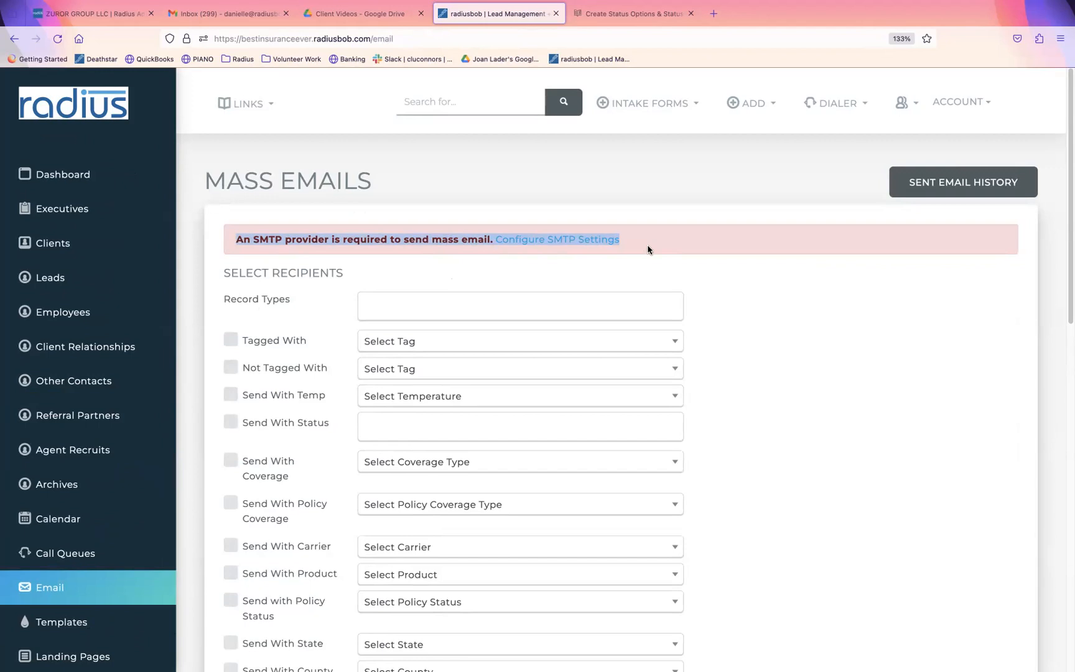
left_click(483, 311)
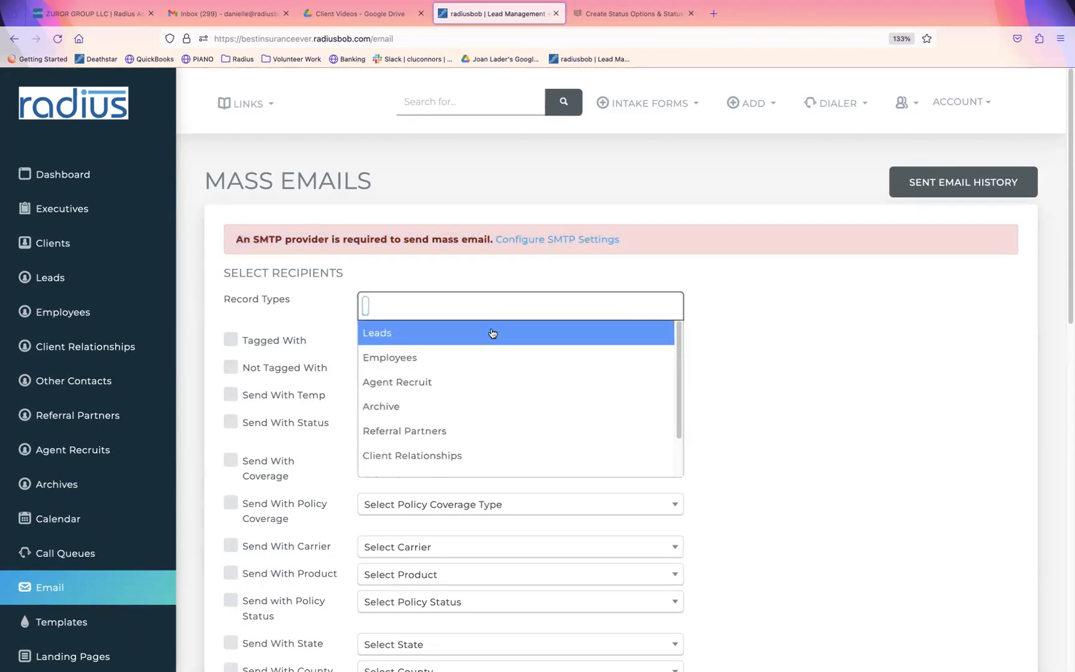
left_click(383, 340)
left_click(416, 305)
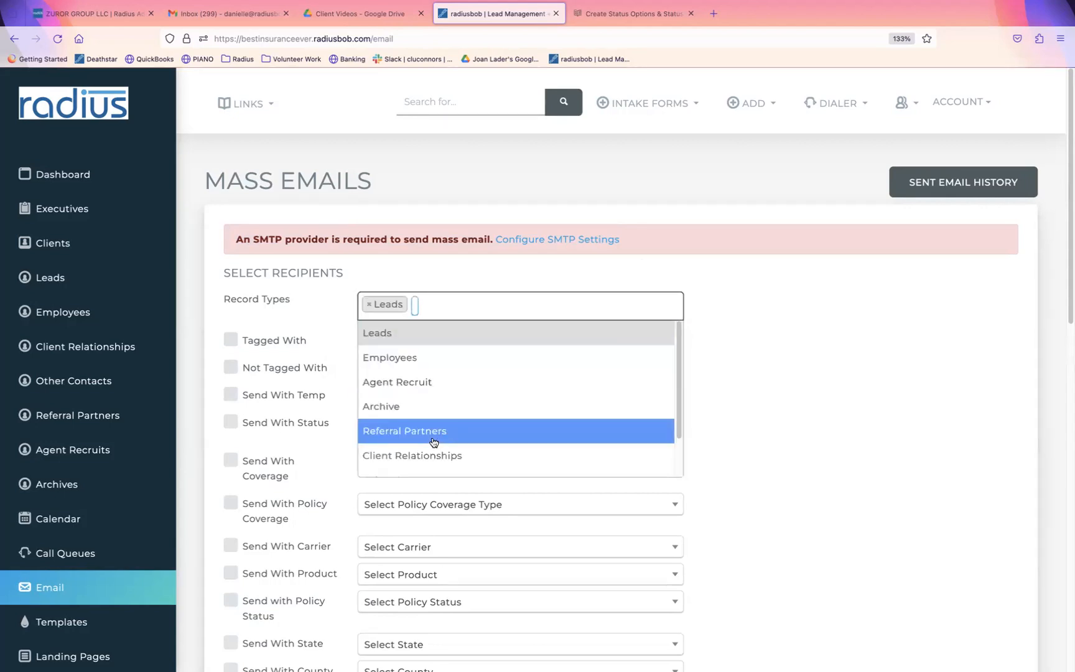
scroll(669, 437, "down", 2)
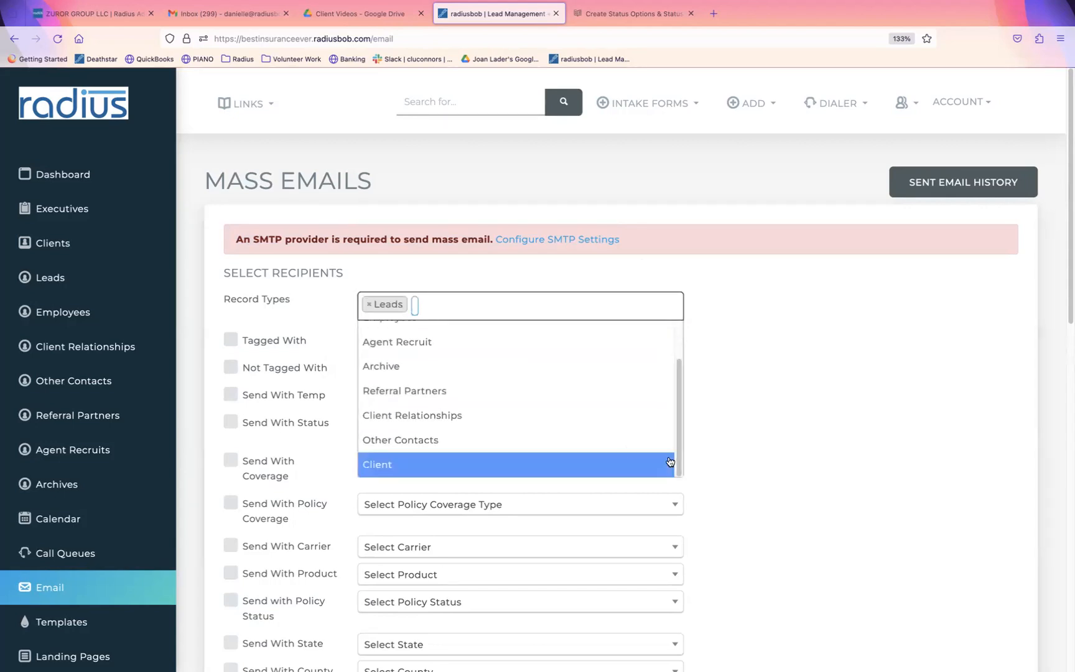
left_click(562, 470)
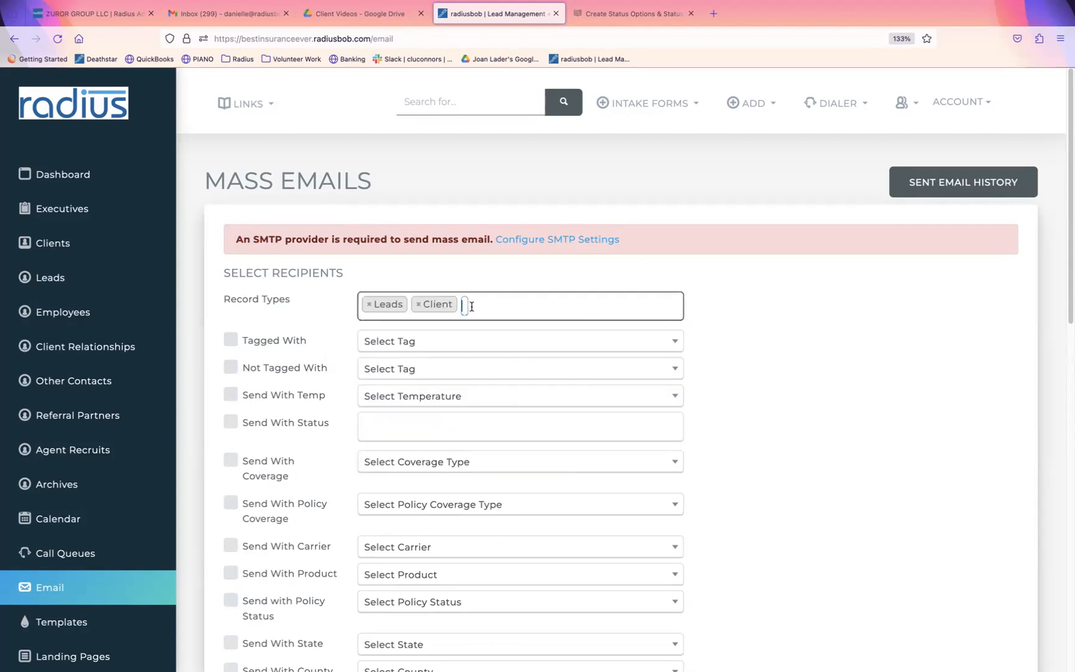
left_click_drag(1068, 199, 1060, 253)
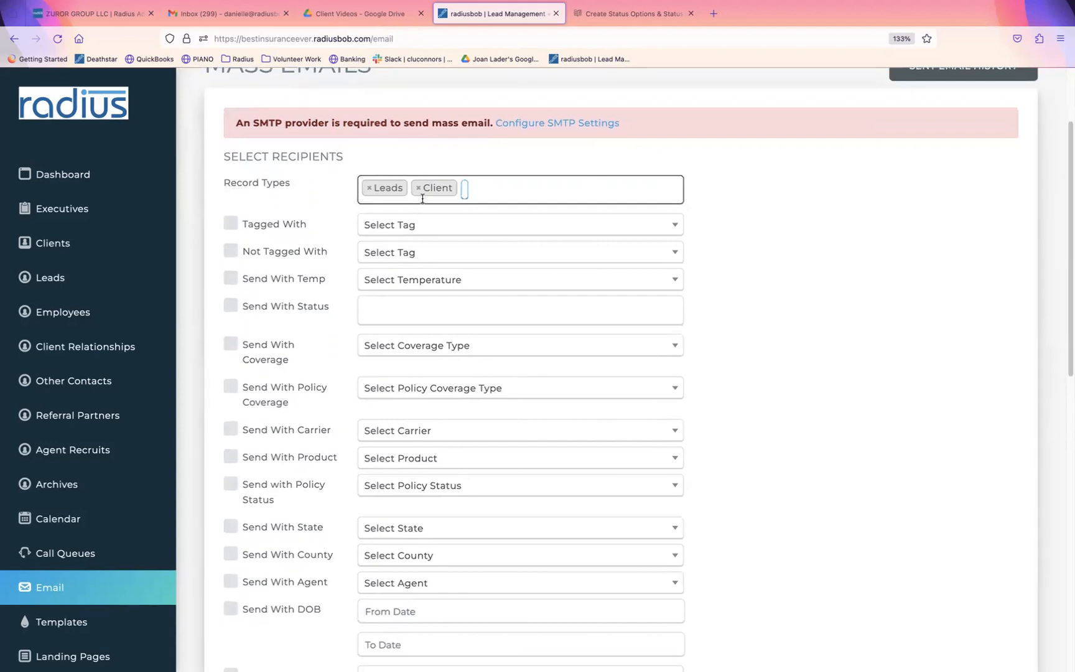
left_click(466, 189)
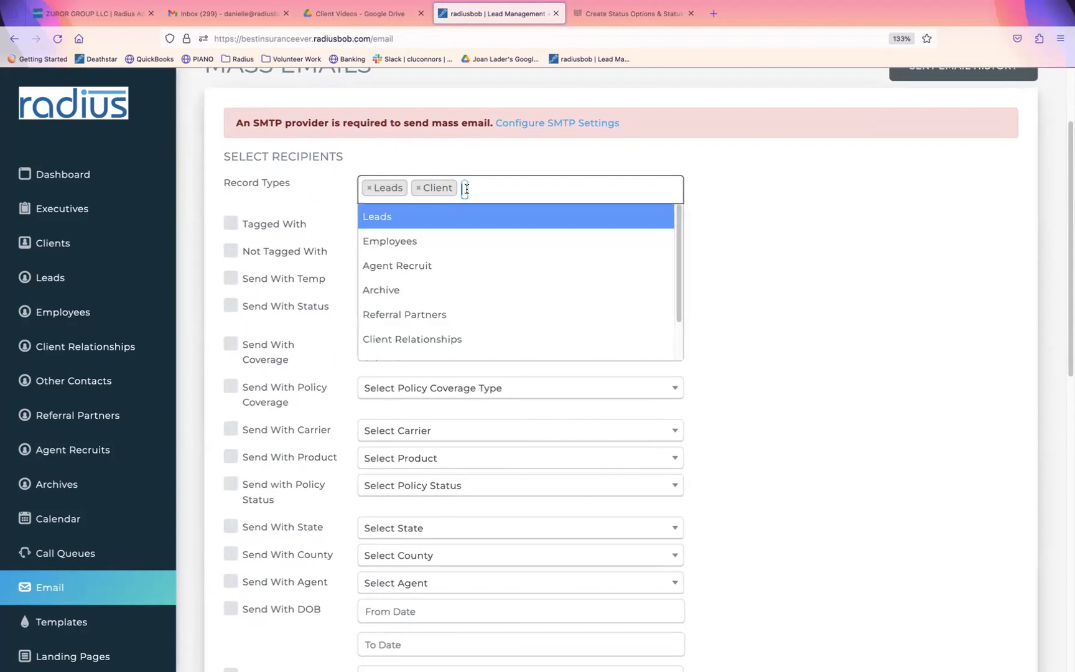
left_click(451, 252)
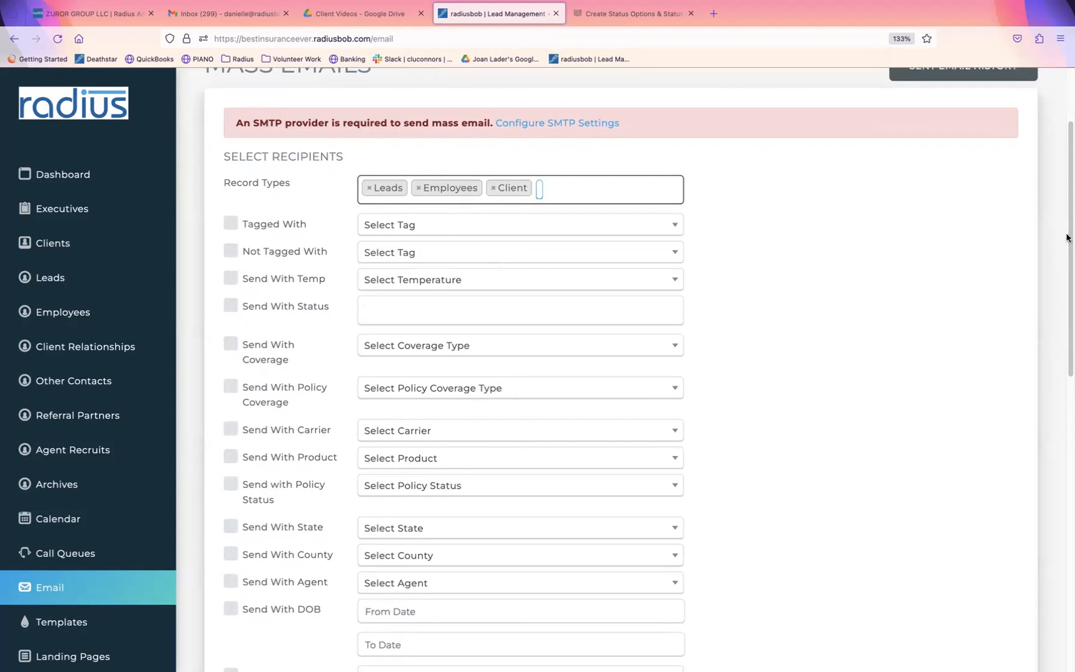
left_click_drag(1067, 250, 1028, 529)
- Set the delivery date to 11/23/2023 and choose the Thanksgiving Email template
left_click(425, 338)
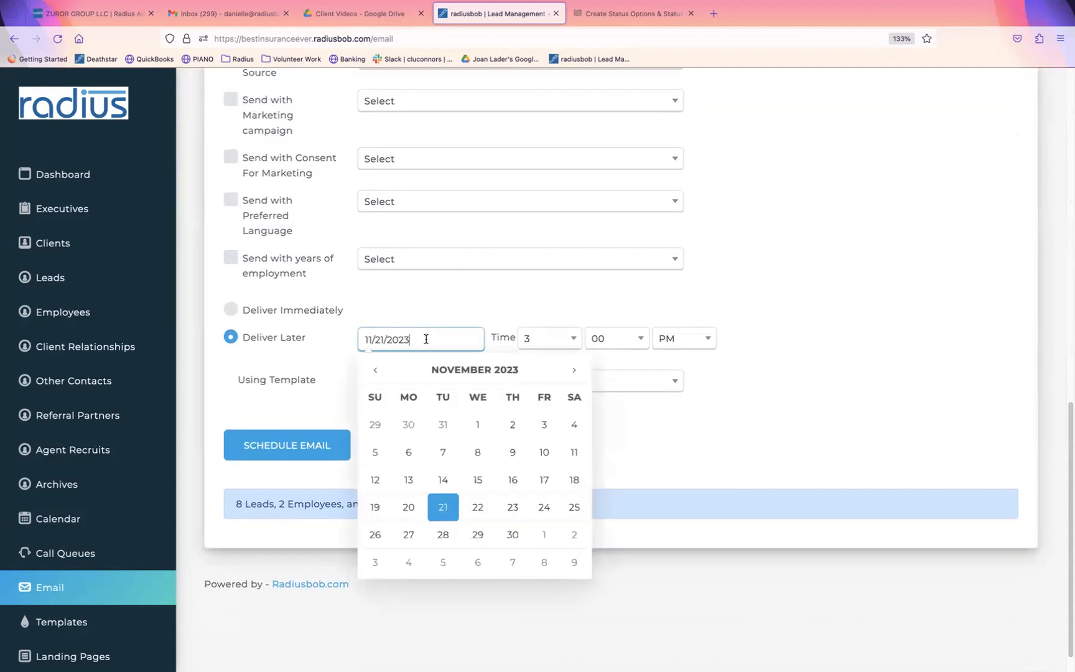
left_click(512, 506)
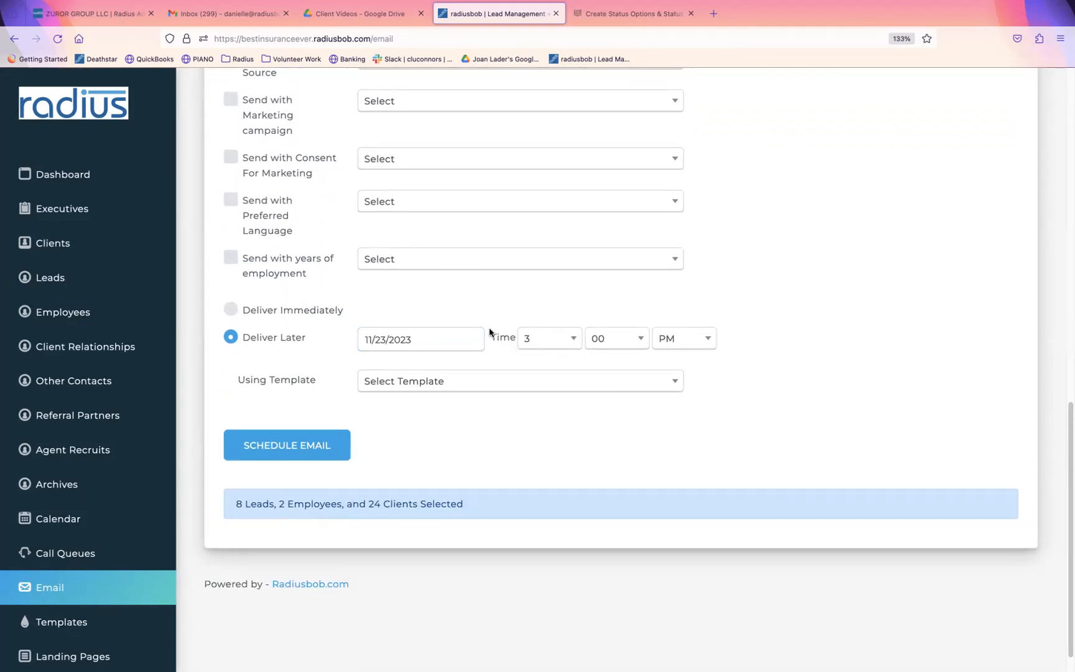
left_click(457, 391)
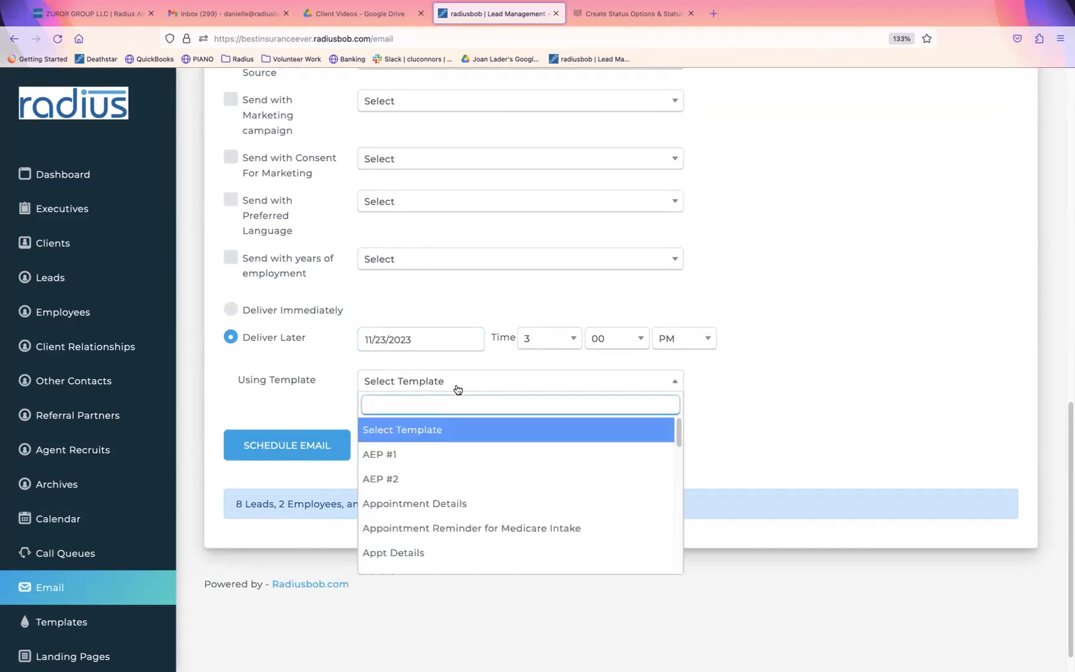
type("thank")
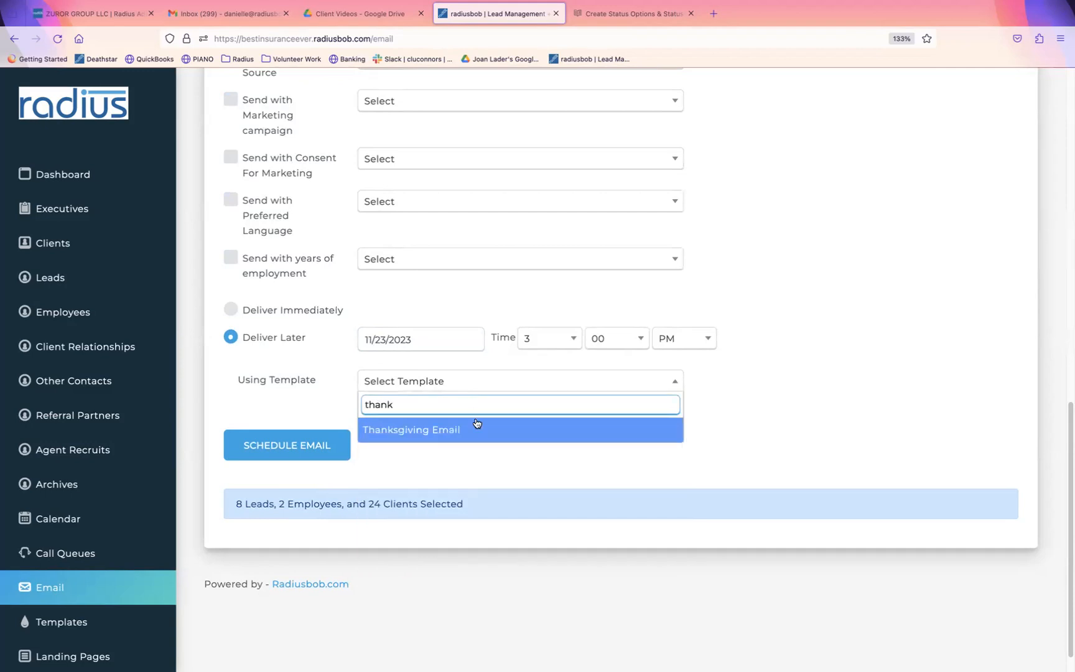
left_click(458, 432)
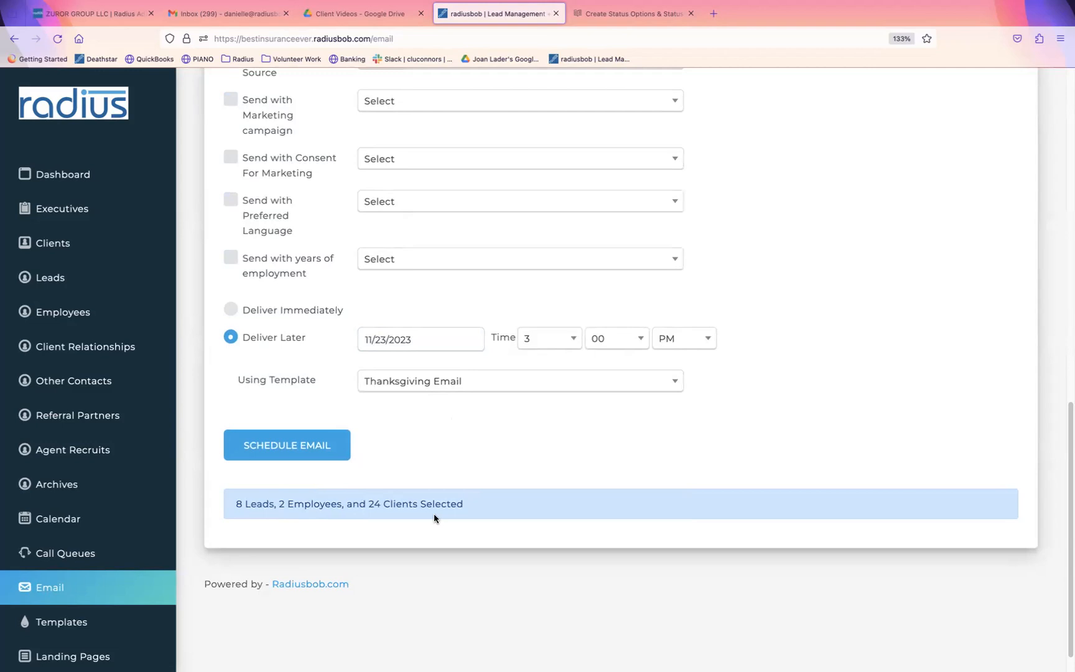
- Review the recipient counts (8 leads, 2 employees, 24 clients) and schedule the mass email
left_click_drag(472, 505, 238, 506)
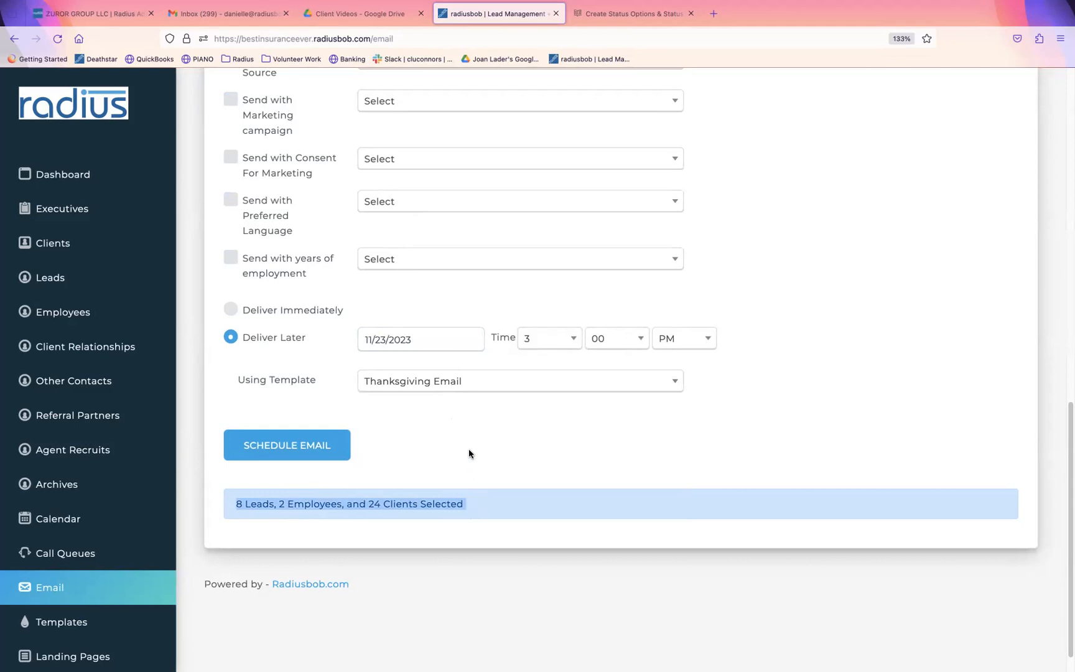
left_click_drag(1068, 495, 1018, 239)
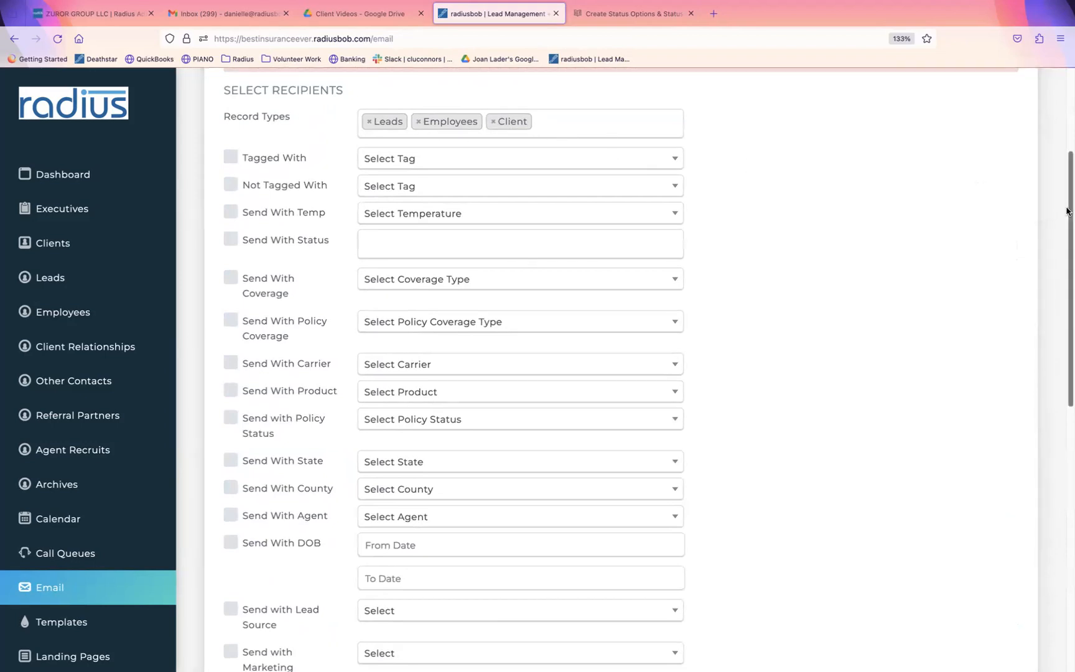
left_click_drag(1066, 211, 1054, 415)
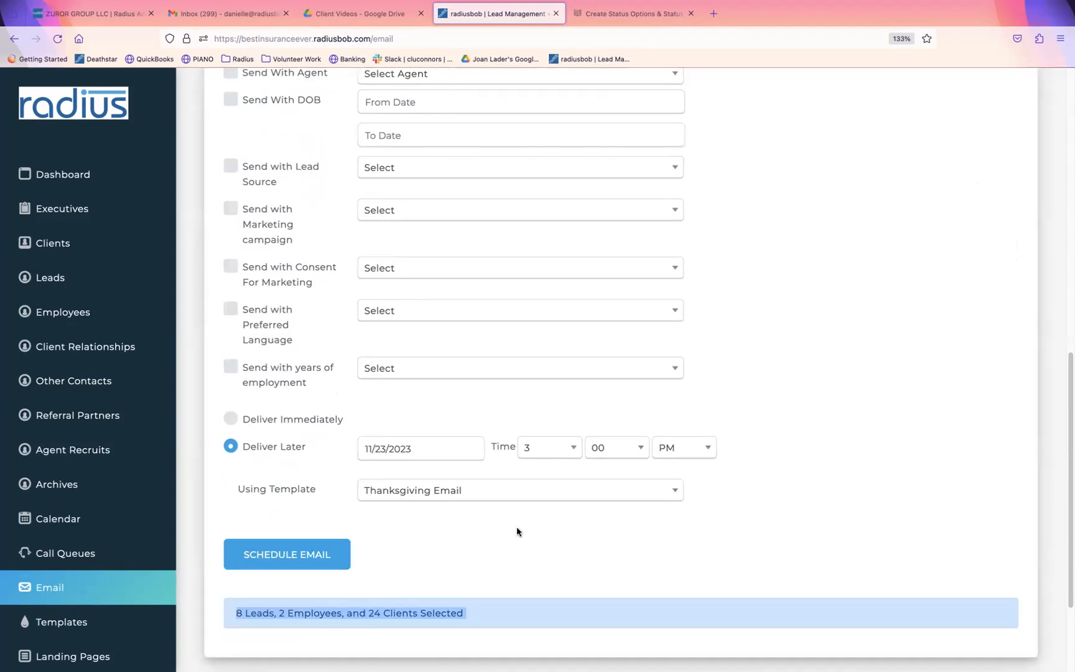
left_click(294, 553)
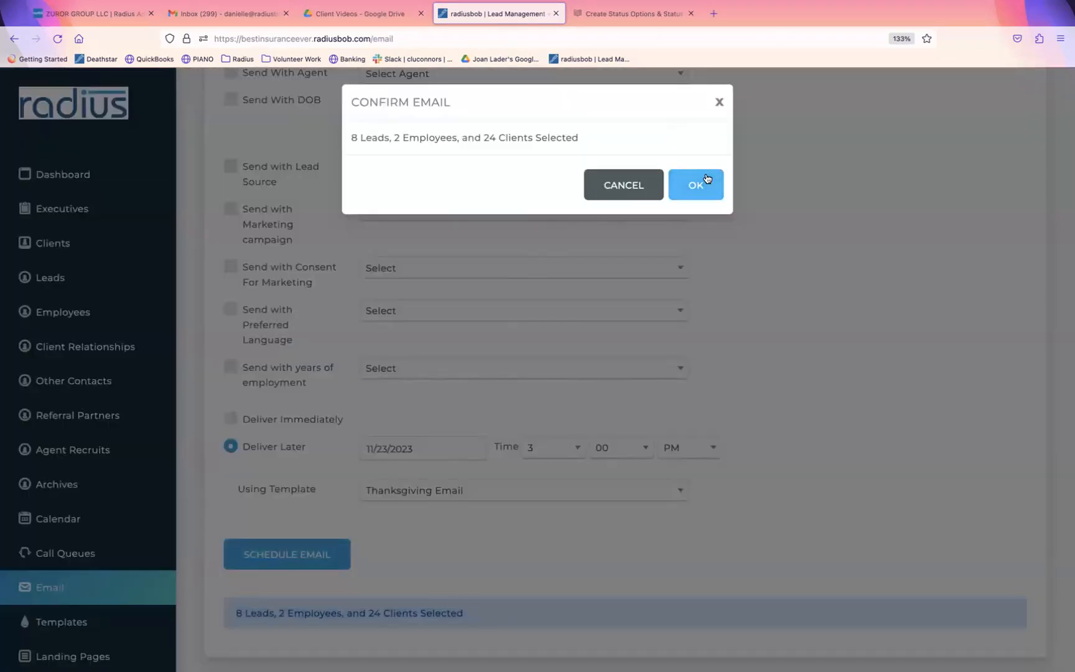
- Confirm the scheduled mass email, dismiss the missing-SMTP-provider error, and return to the Mass Emails form
left_click(707, 180)
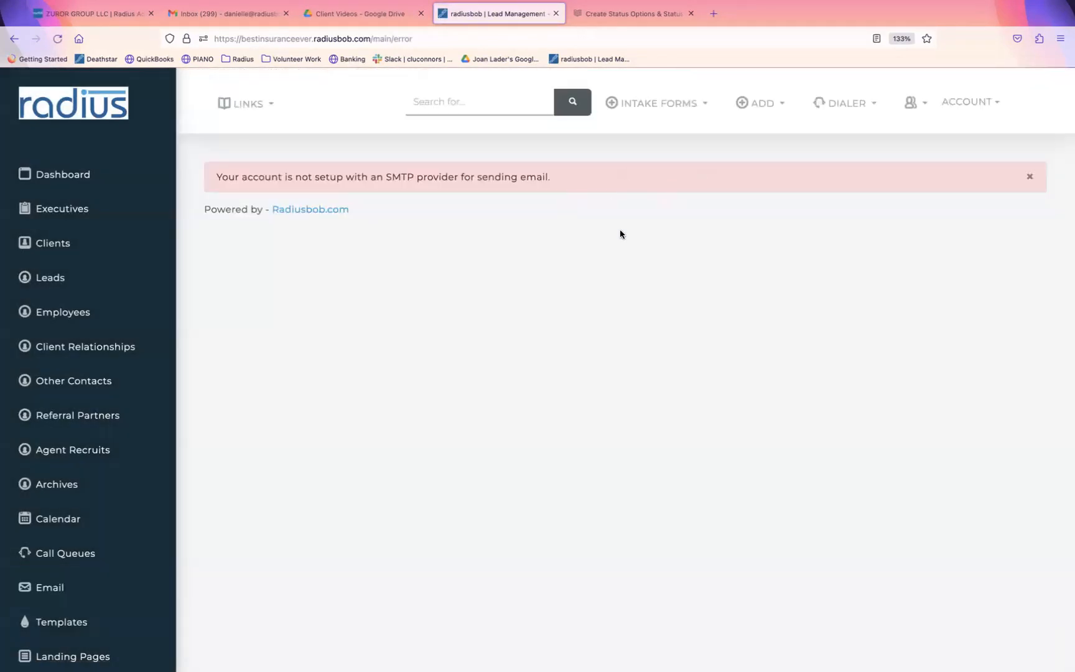
left_click(1030, 178)
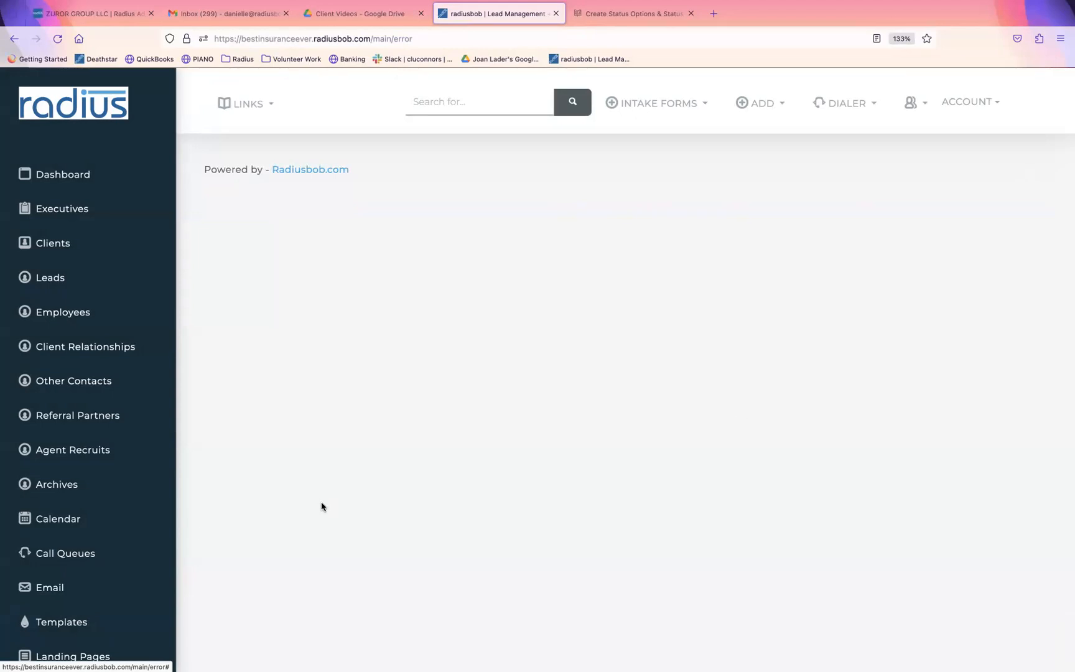
left_click(60, 587)
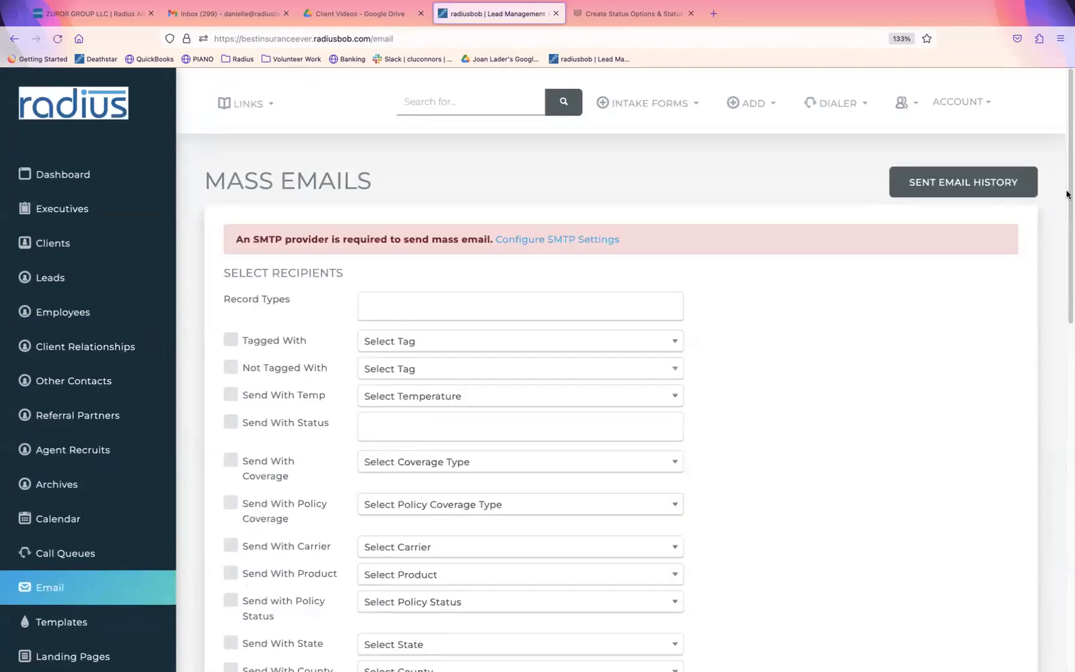
left_click_drag(1069, 194, 1039, 528)
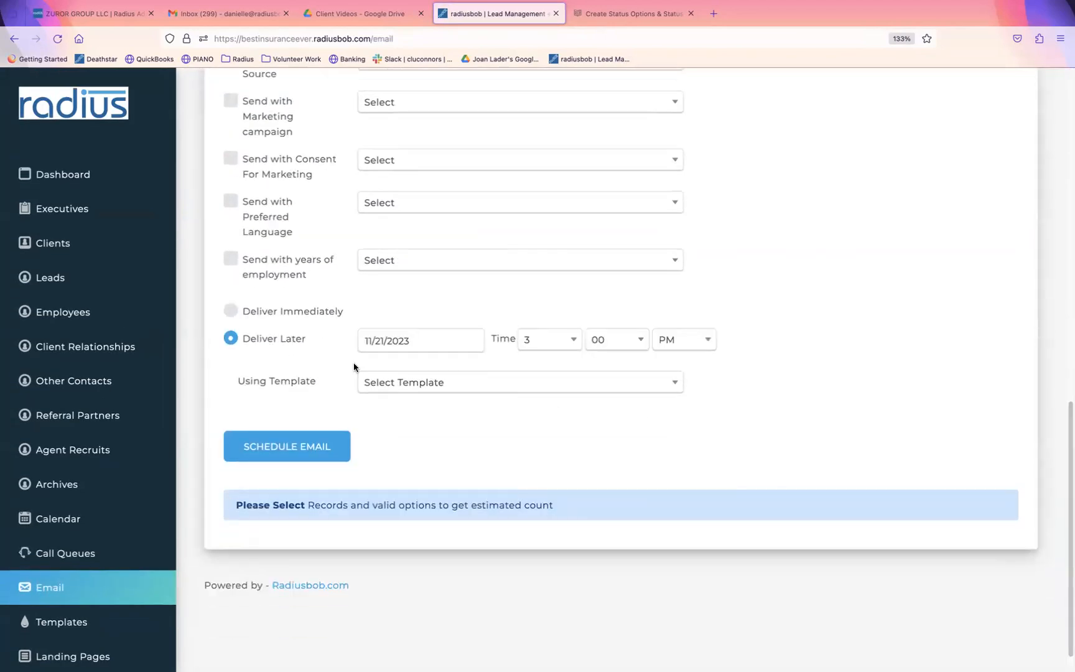
left_click_drag(291, 339, 241, 347)
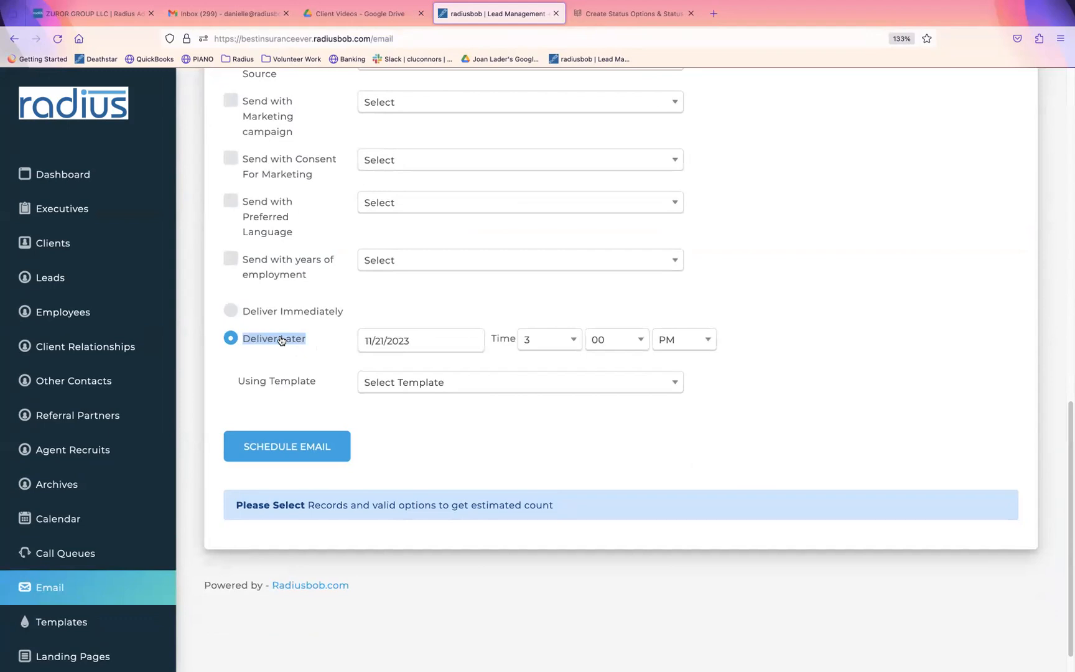
left_click(290, 316)
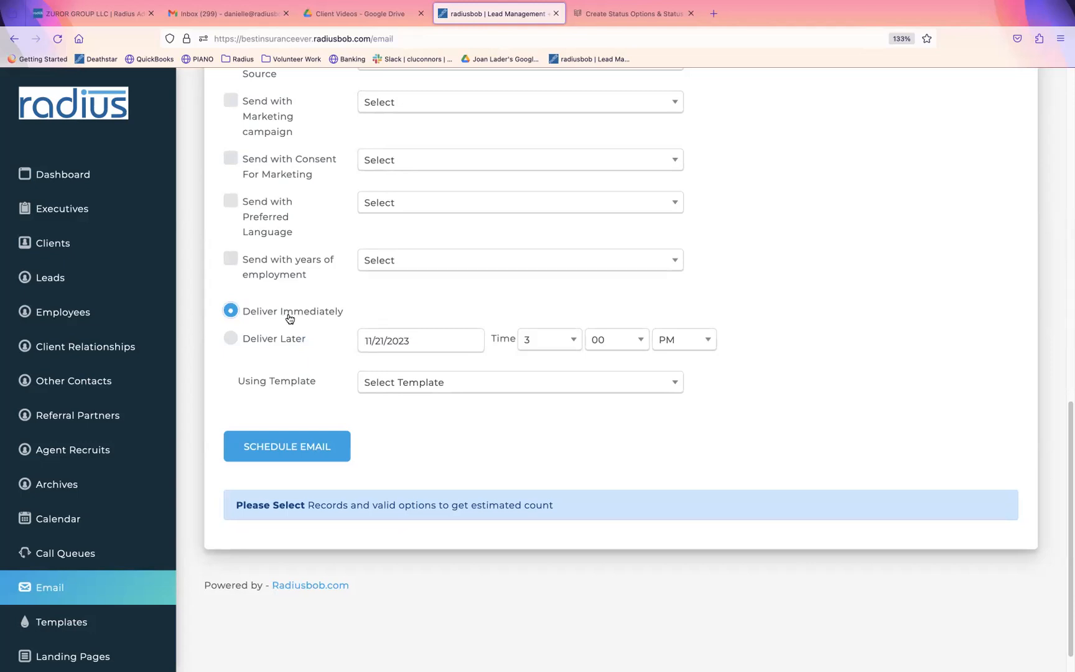
left_click(282, 342)
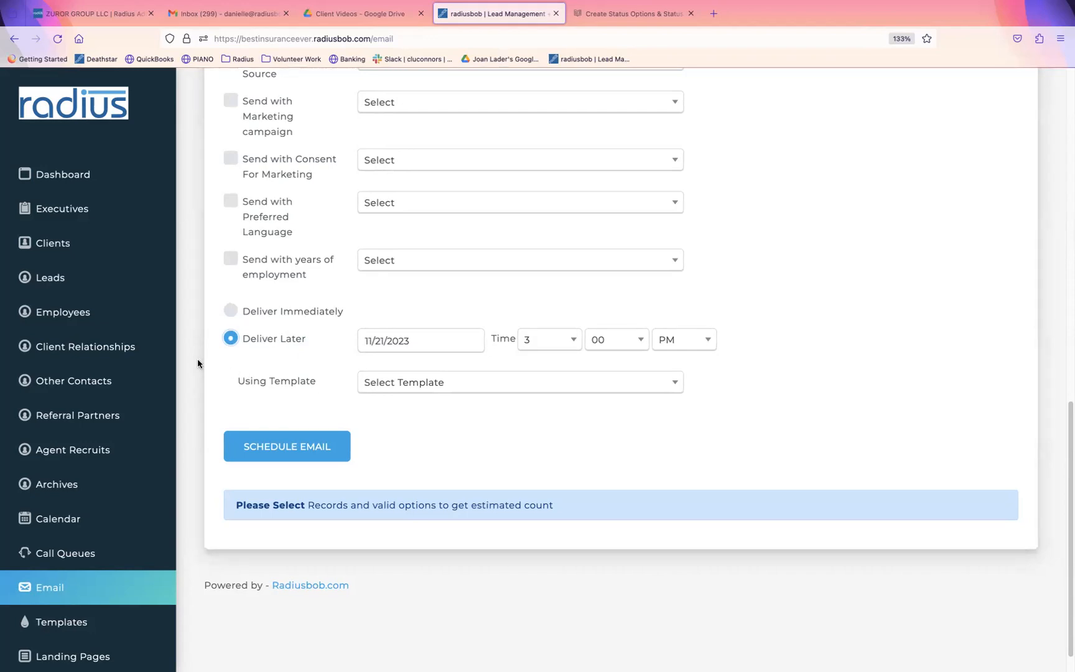
scroll(165, 498, "down", 5)
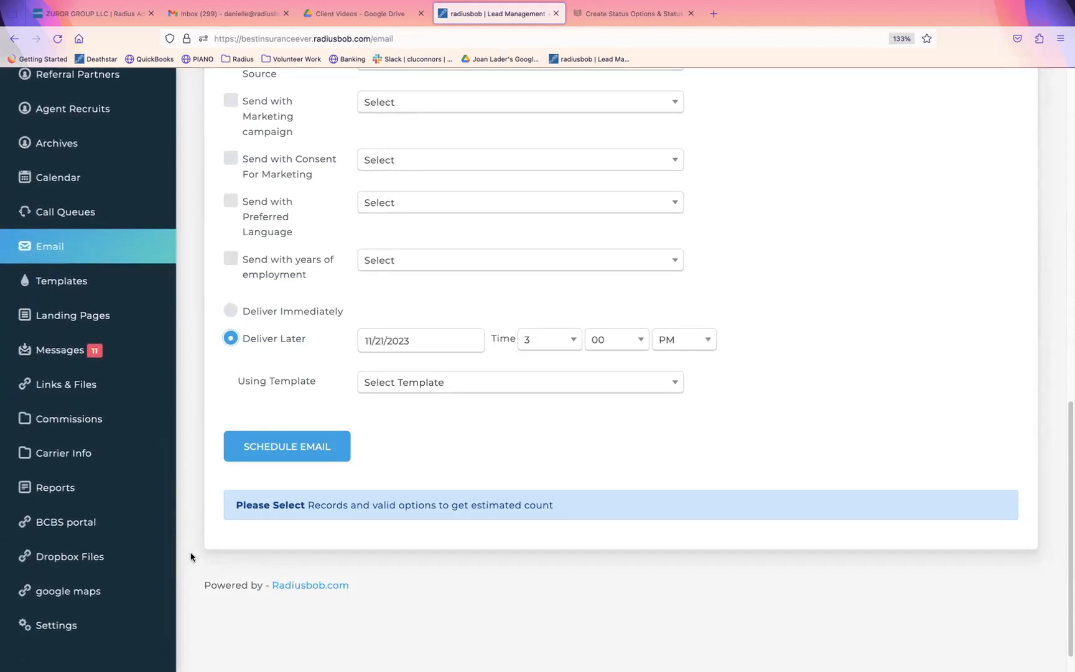
- Tick Activate SMTP Settings in the Email settings card, found by filtering settings for 'email'
left_click(87, 624)
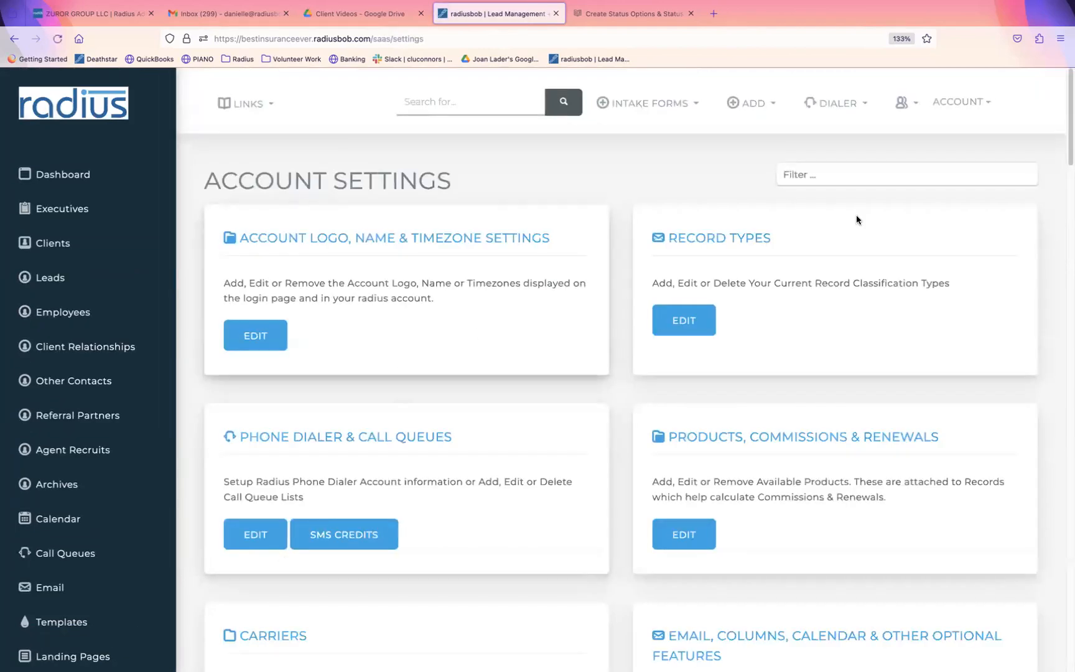
left_click(881, 175)
type("email")
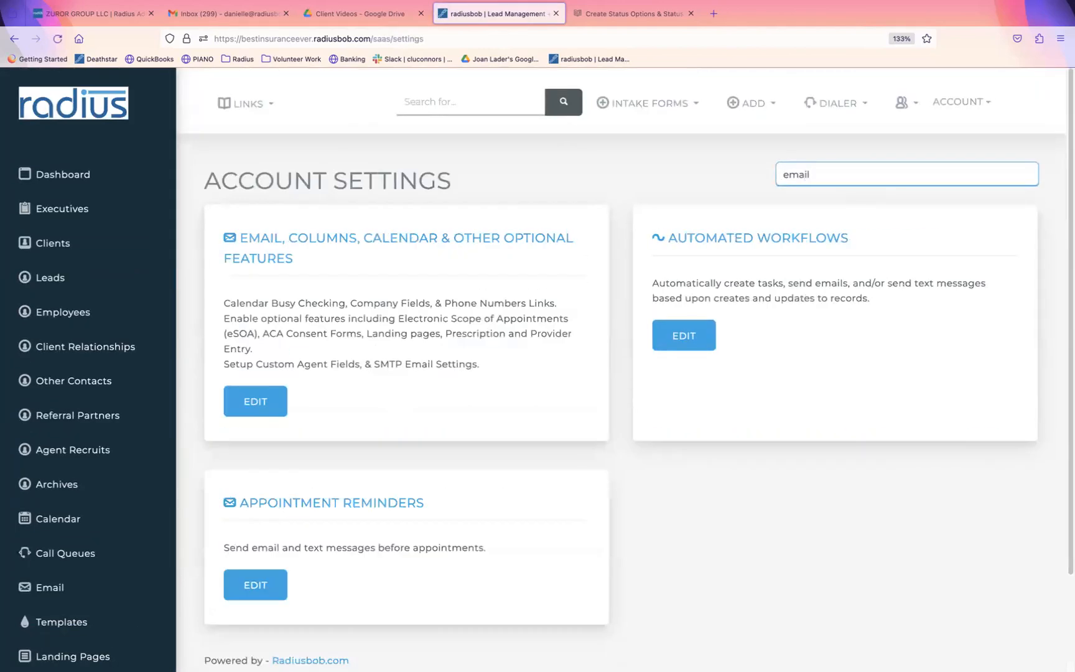
left_click(256, 401)
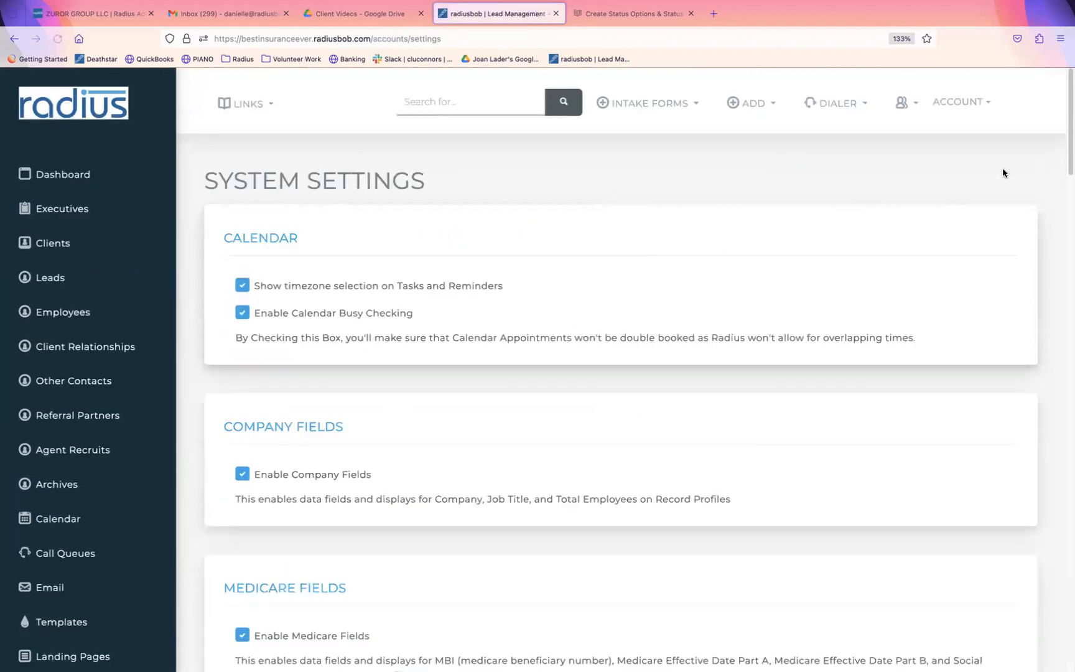
left_click_drag(1070, 147, 855, 664)
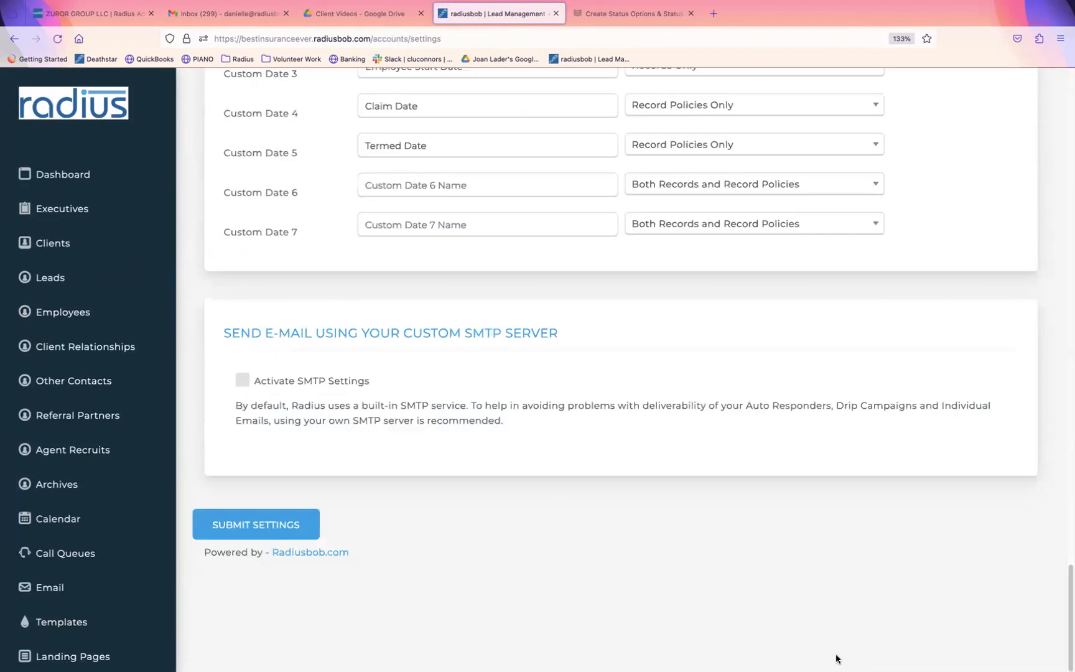
left_click(337, 389)
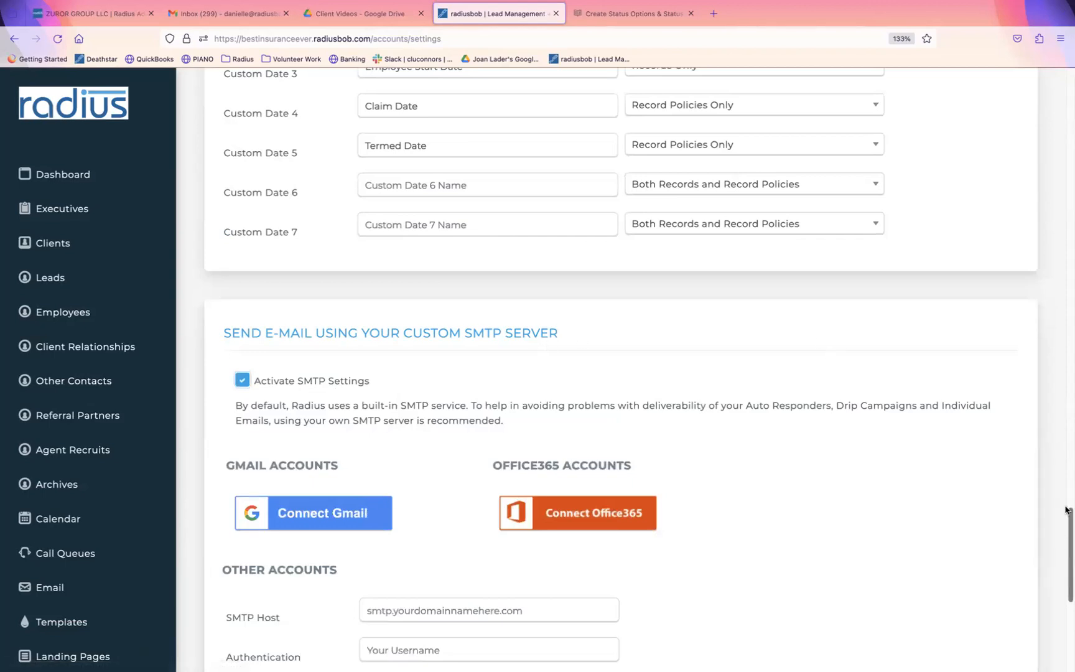
left_click_drag(1069, 548, 1066, 45)
- Review the personal email settings under Account > My Information > Email
left_click(960, 102)
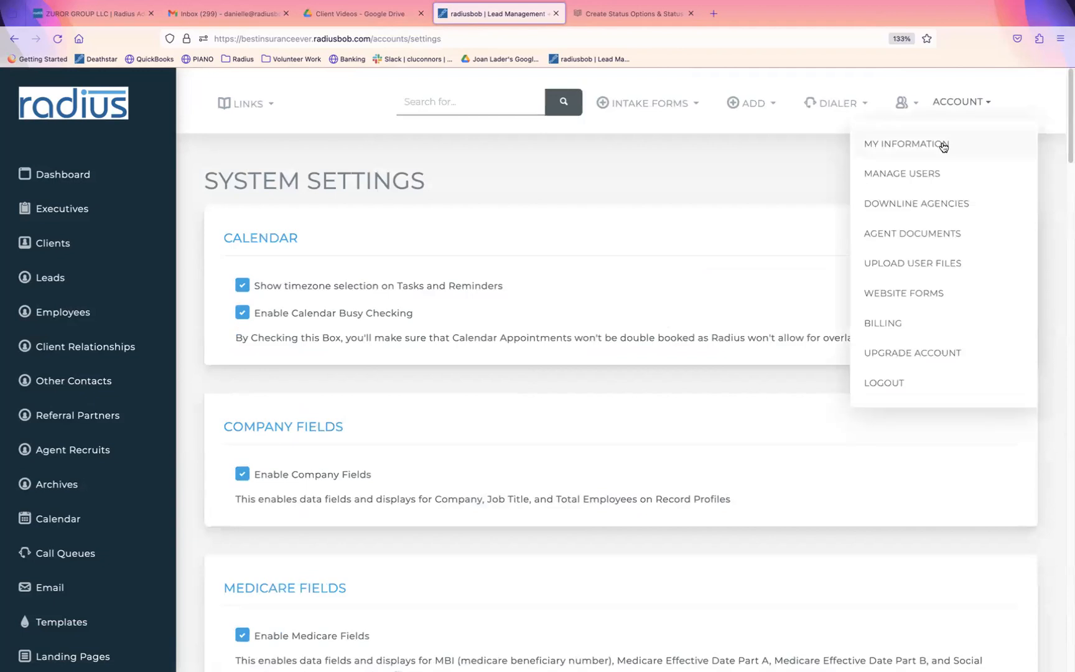
left_click(941, 149)
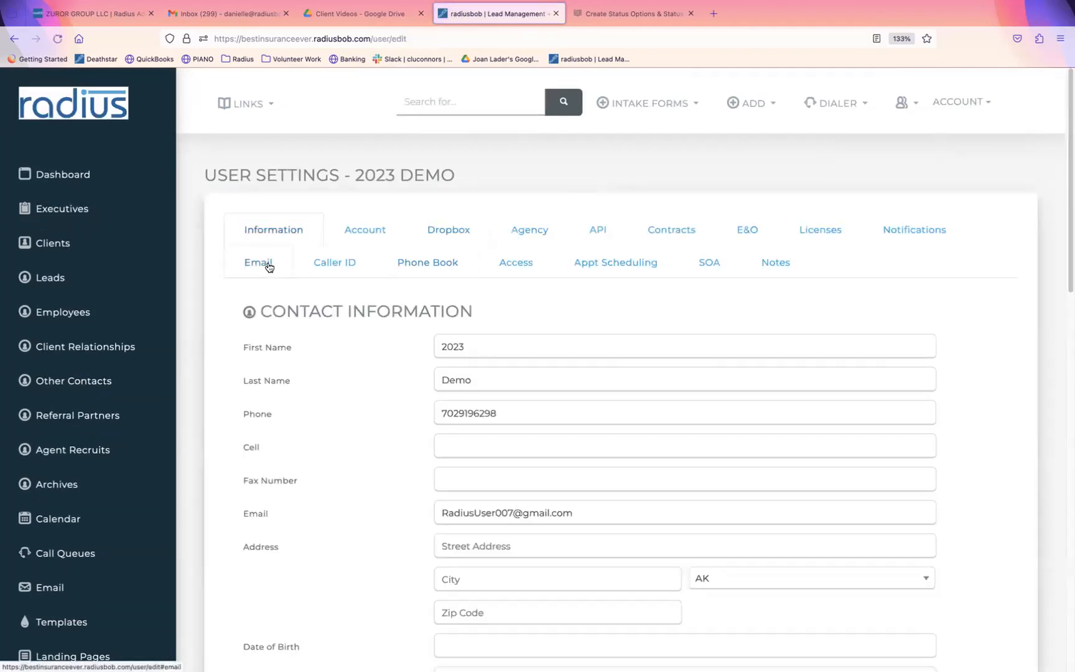
left_click(270, 267)
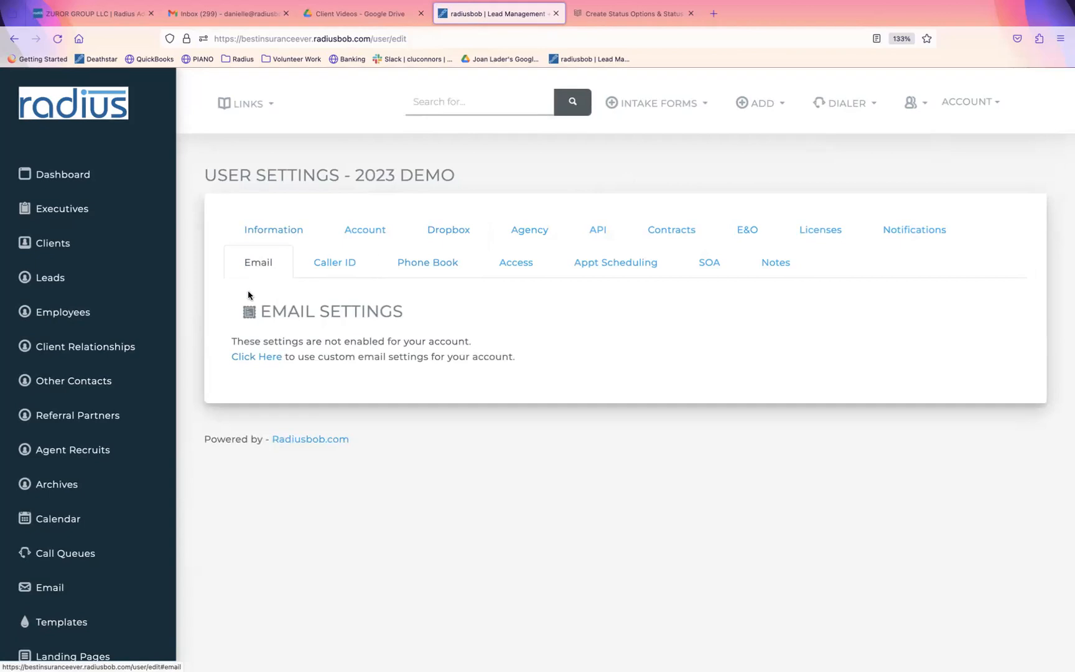
- Show the Email Templates list filtered by 'b'
left_click(54, 623)
left_click(895, 300)
type("b")
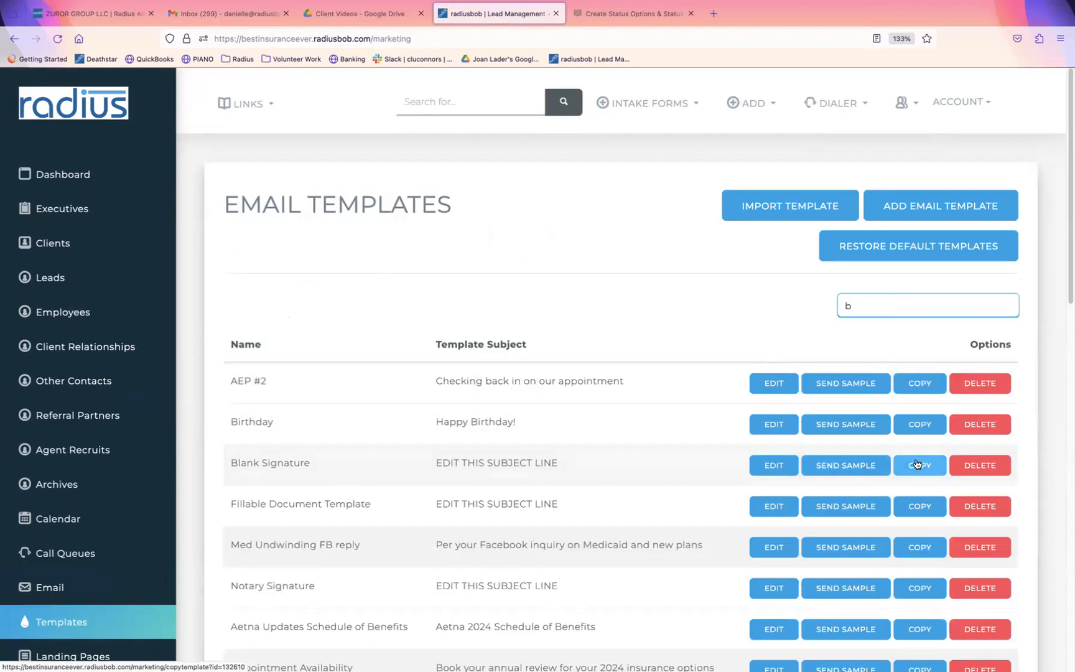
- Reopen the Mass Emails form and drop down its Using Template list
left_click(110, 586)
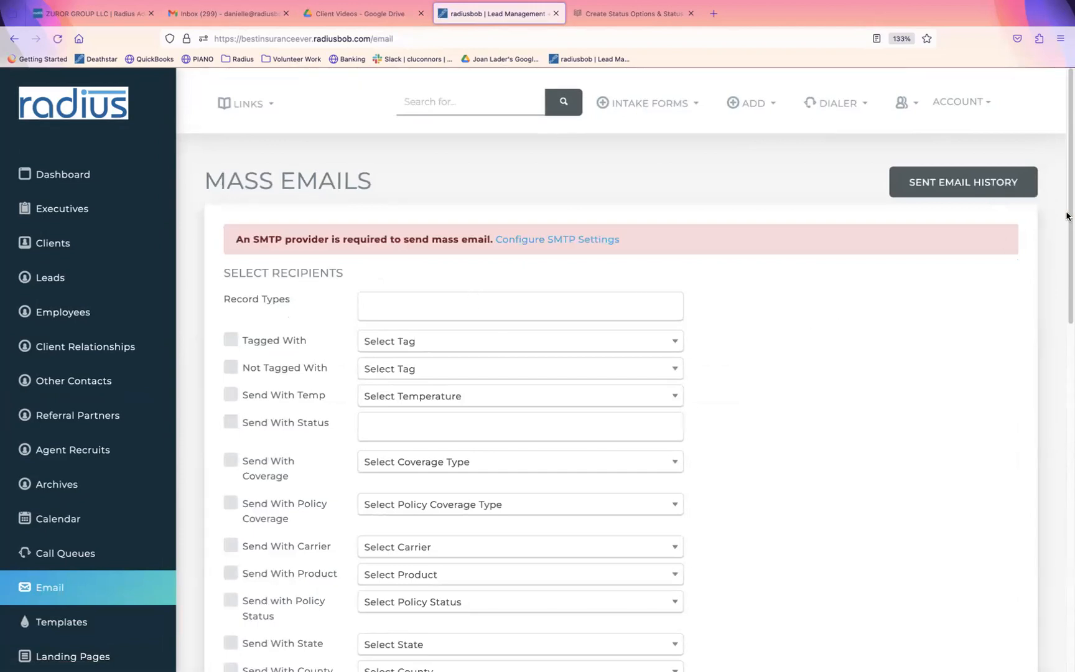
scroll(991, 437, "down", 6)
scroll(991, 437, "down", 5)
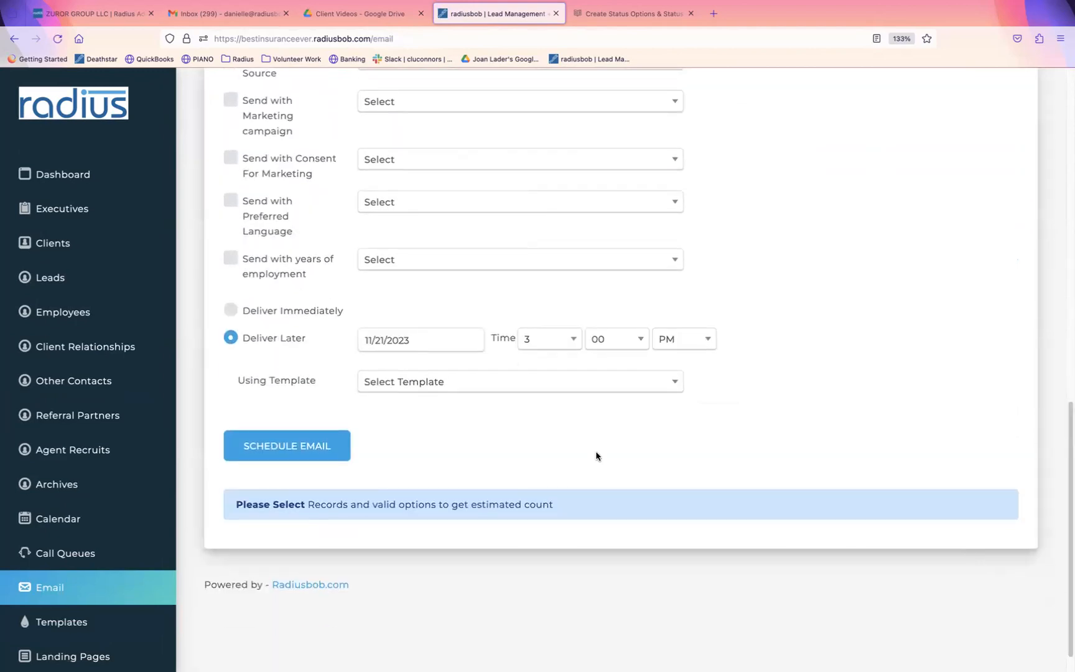
left_click(481, 384)
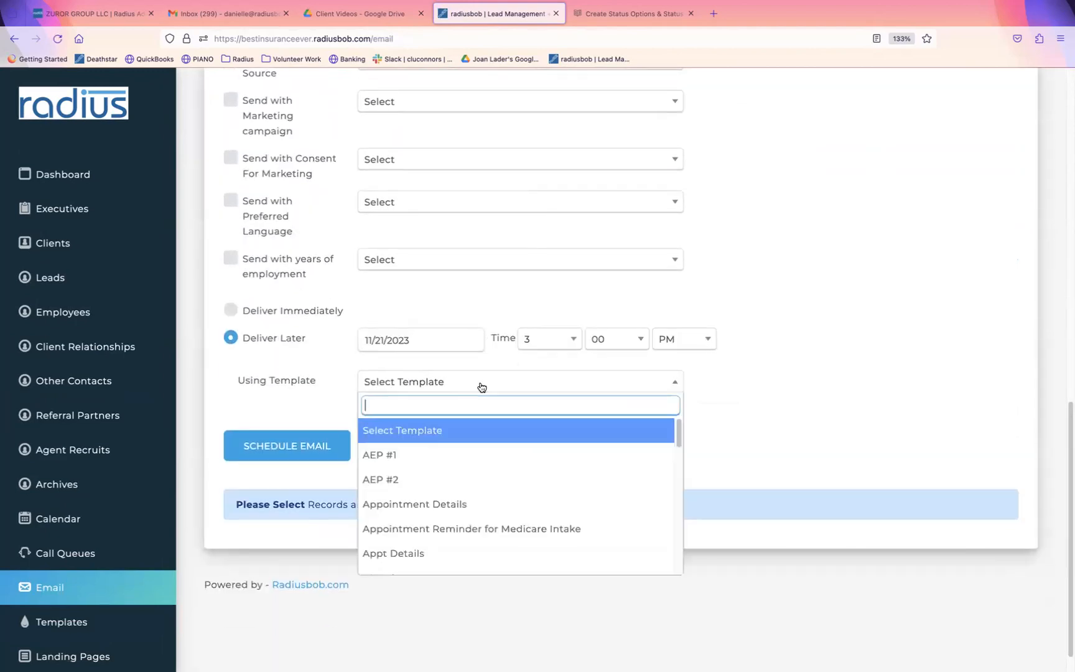